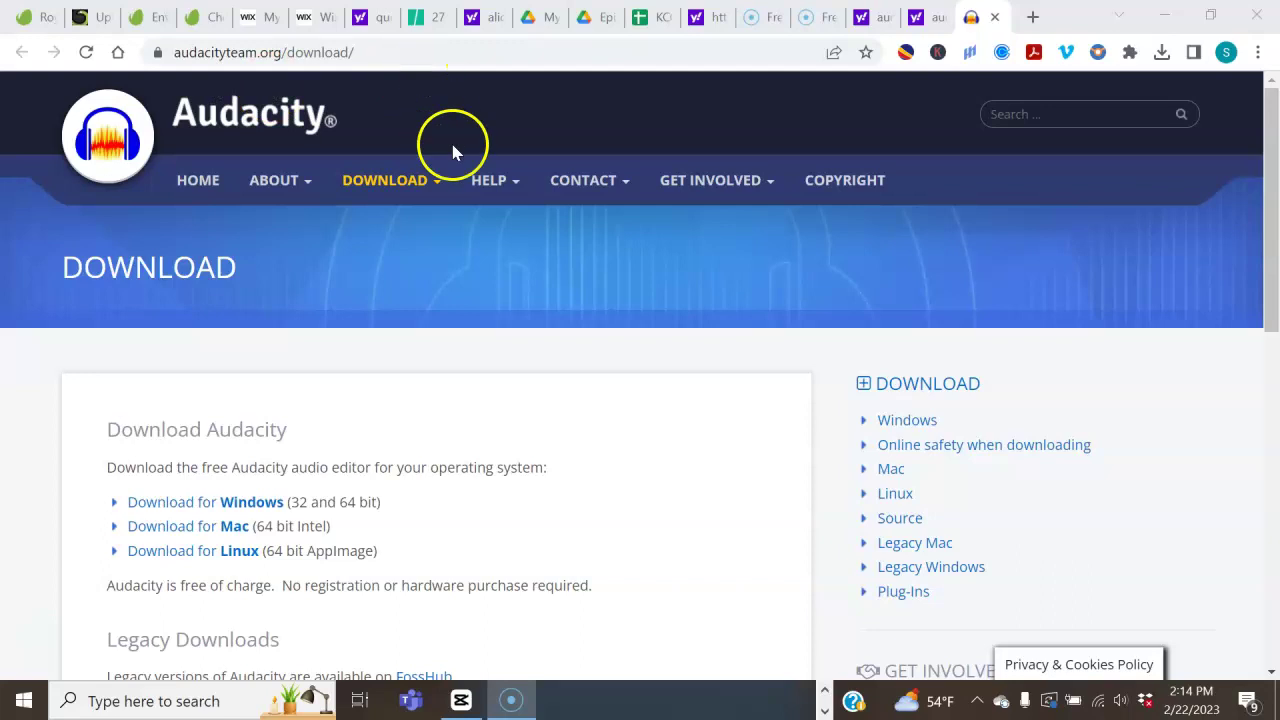
# Open the Audacity download page from the DOWNLOAD link on audacityteam.org
pyautogui.click(437, 183)
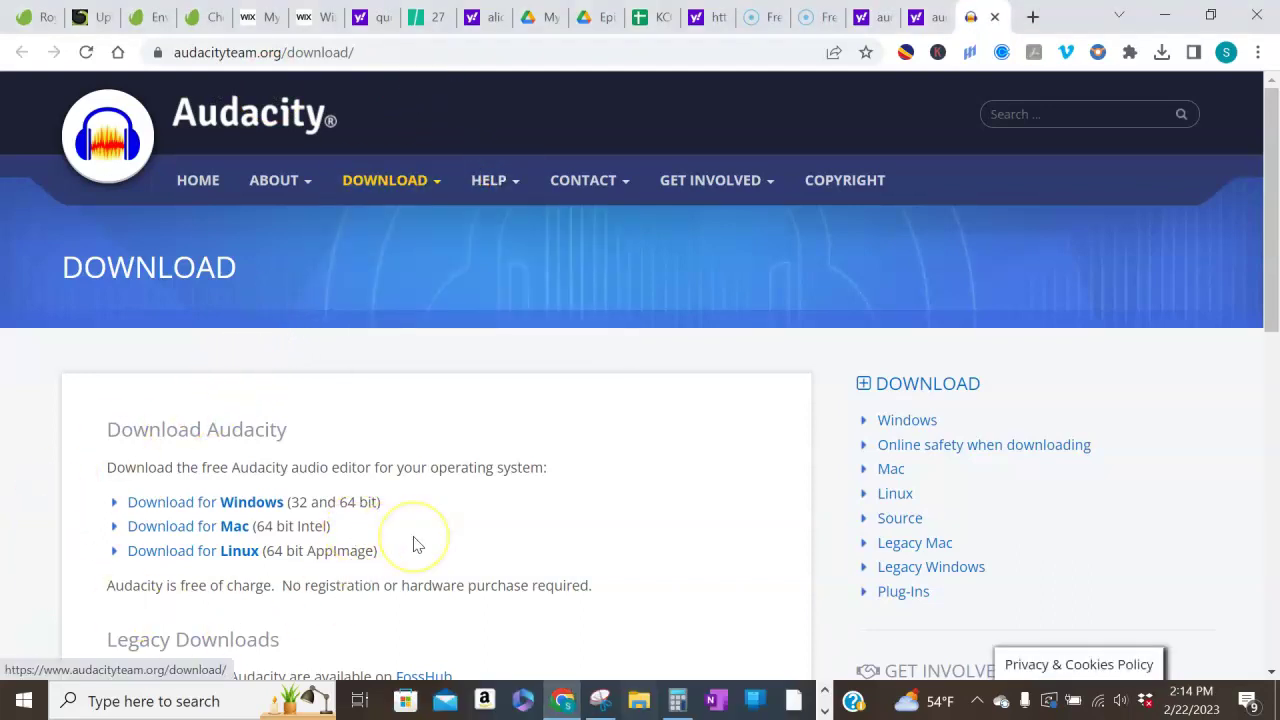
# Launch Audacity from its shortcut in the Editing Software desktop folder
pyautogui.click(1170, 20)
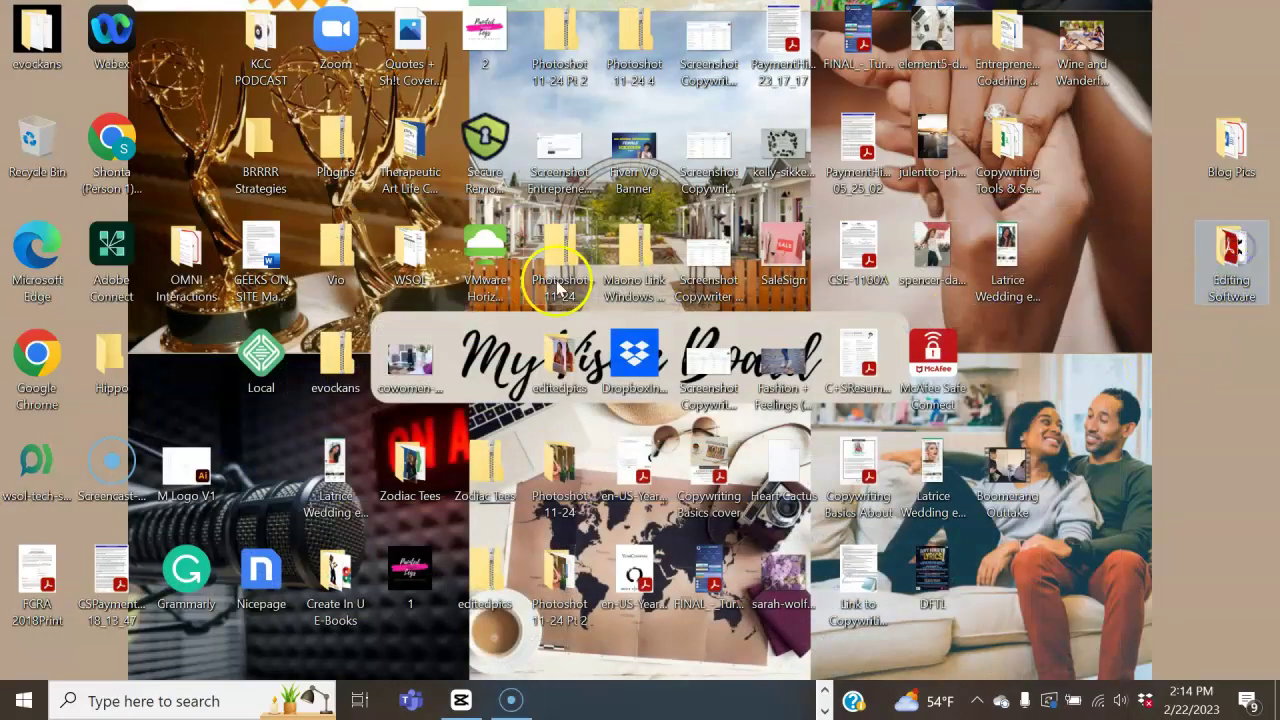
pyautogui.doubleClick(1230, 250)
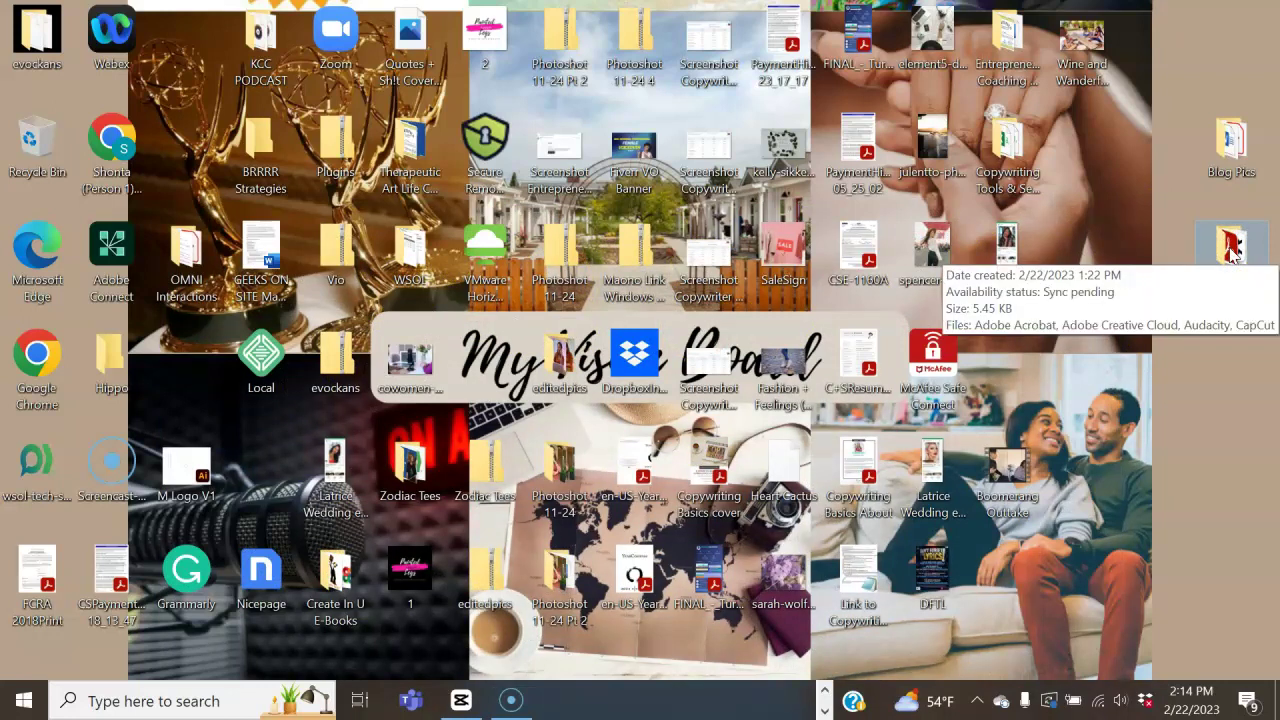
pyautogui.hotkey('alt', 'Tab')
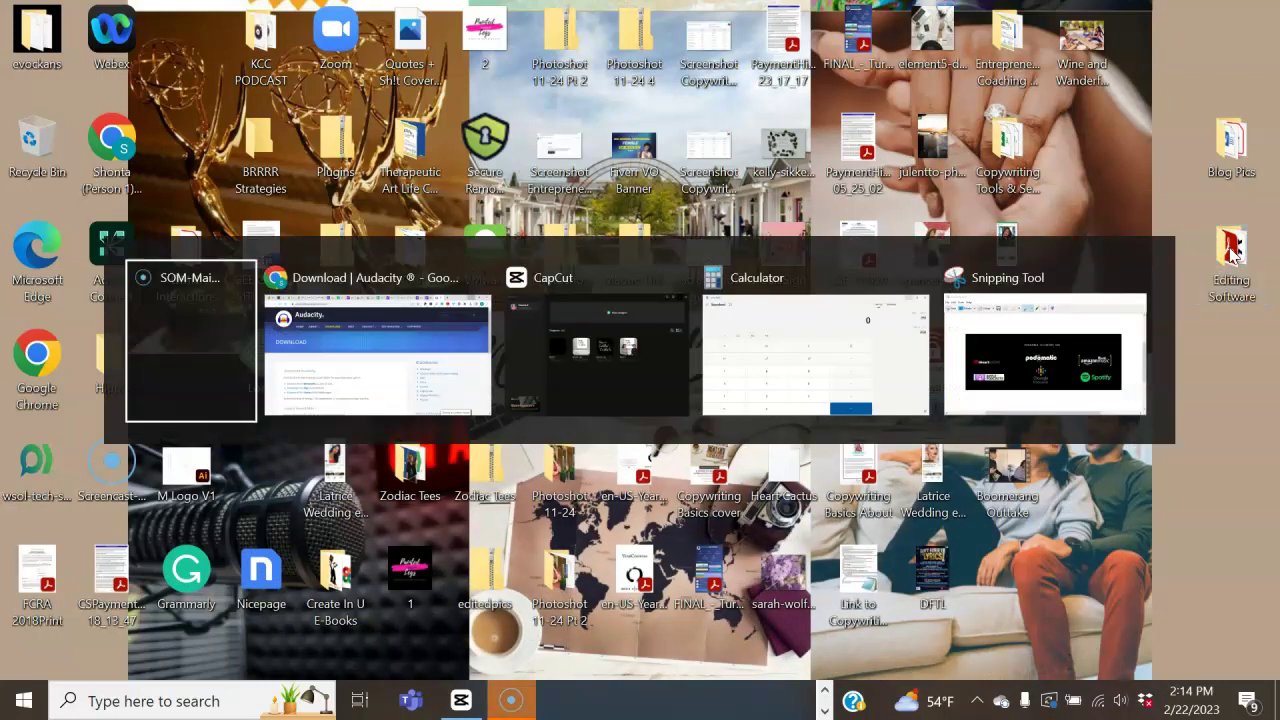
pyautogui.doubleClick(1230, 250)
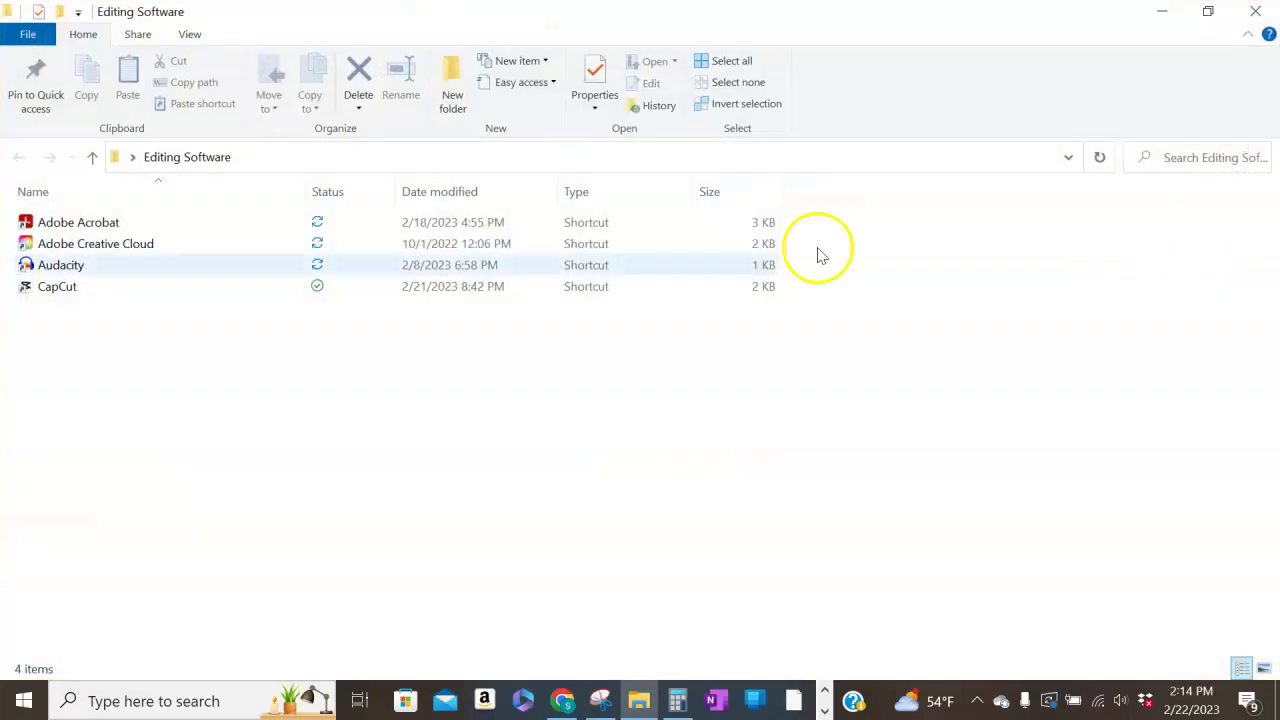
pyautogui.click(57, 264)
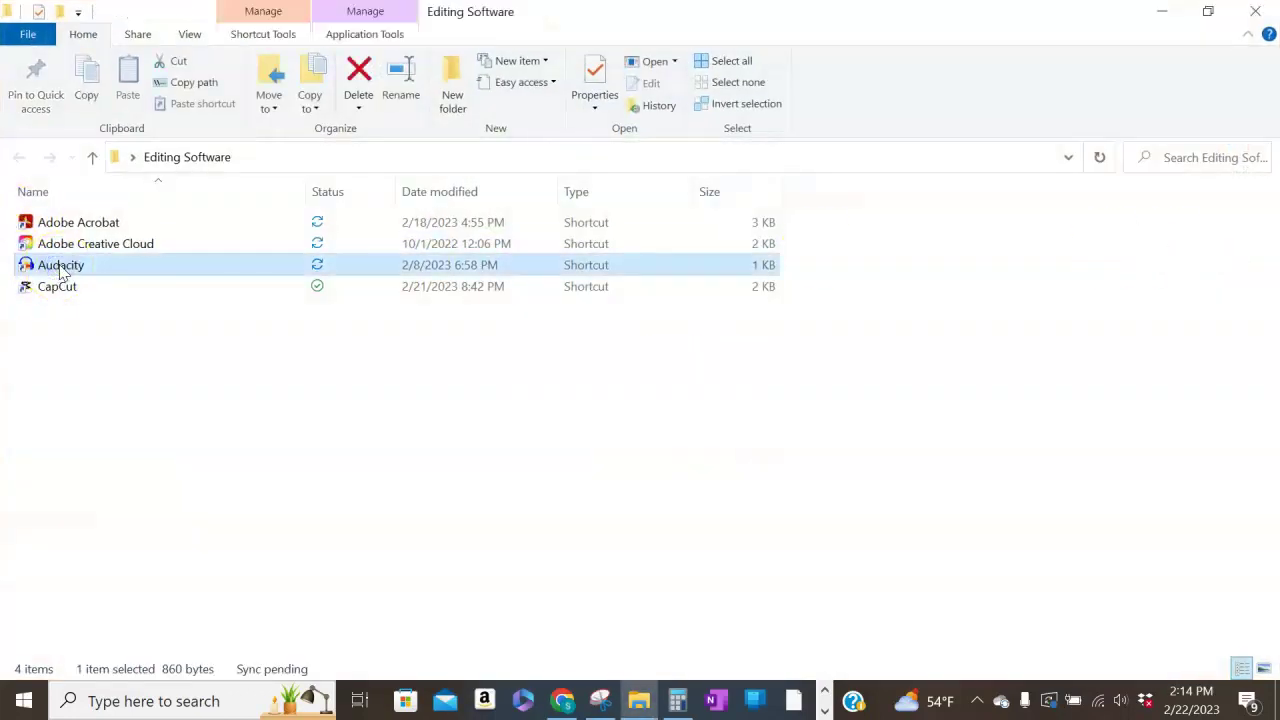
pyautogui.doubleClick(60, 267)
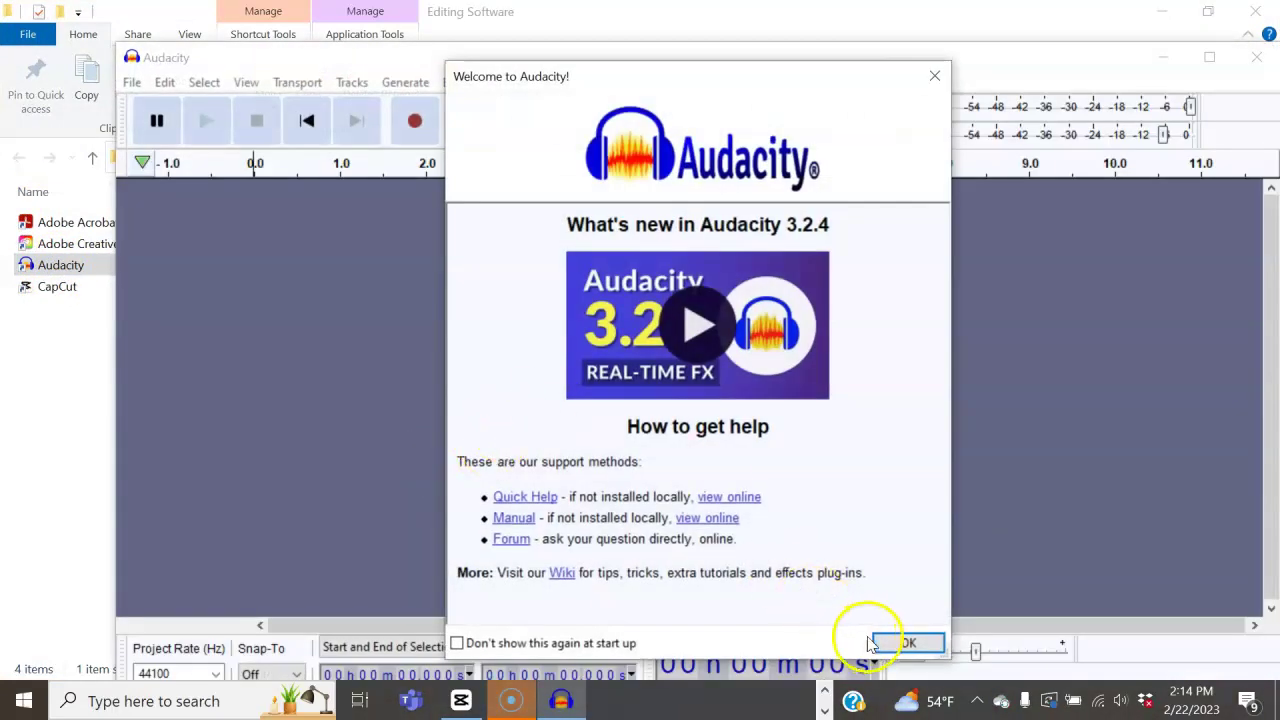
# Dismiss the Welcome dialog and look through the File, Edit and Tracks menus
pyautogui.click(903, 640)
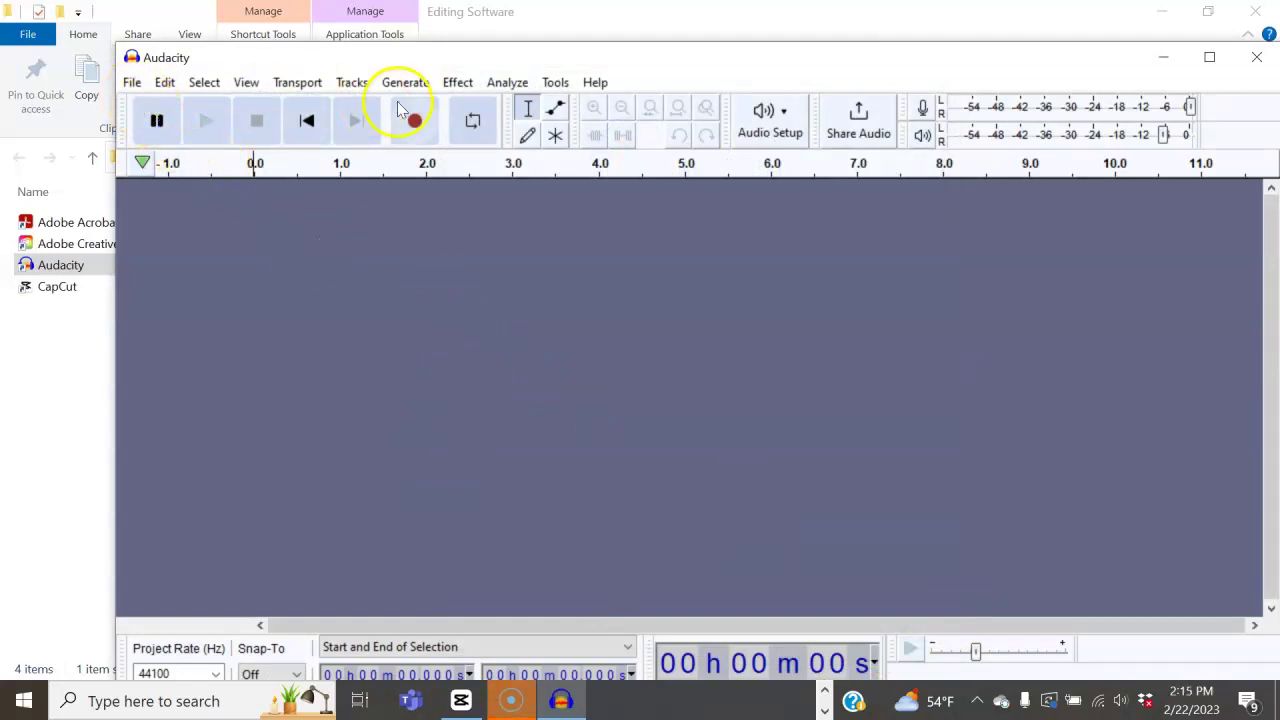
pyautogui.click(132, 83)
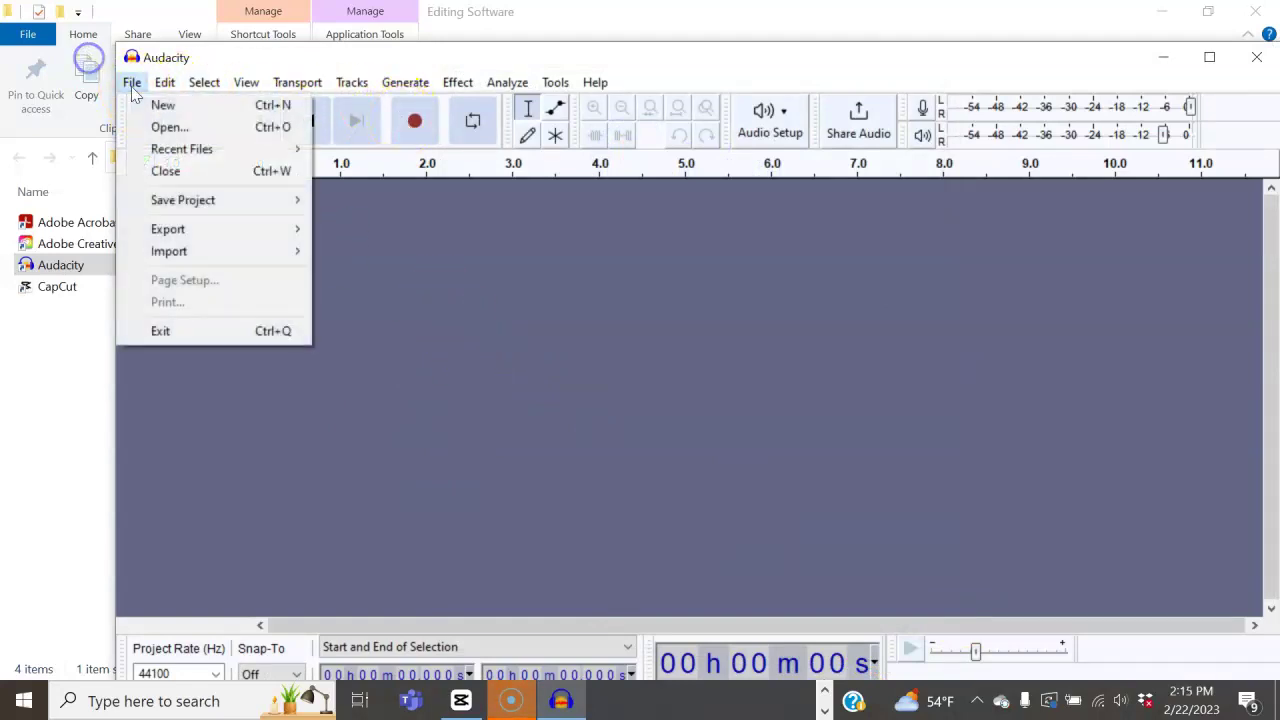
pyautogui.click(165, 84)
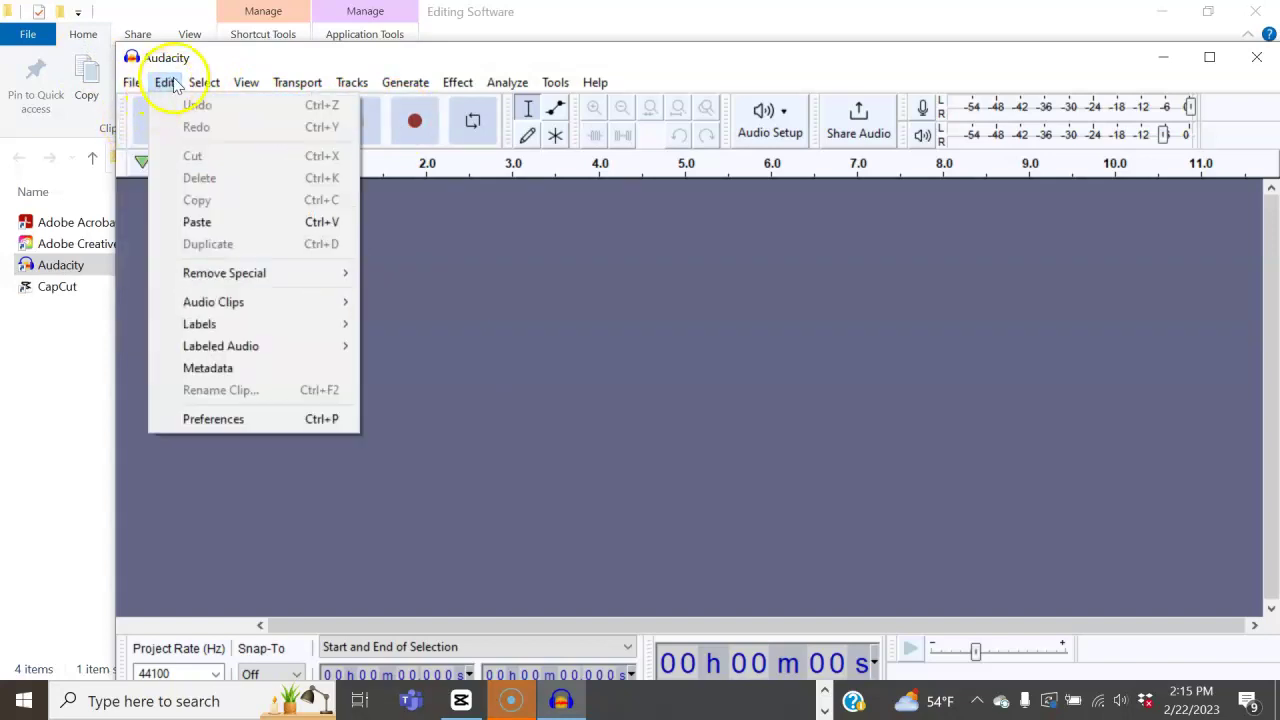
pyautogui.moveTo(352, 83)
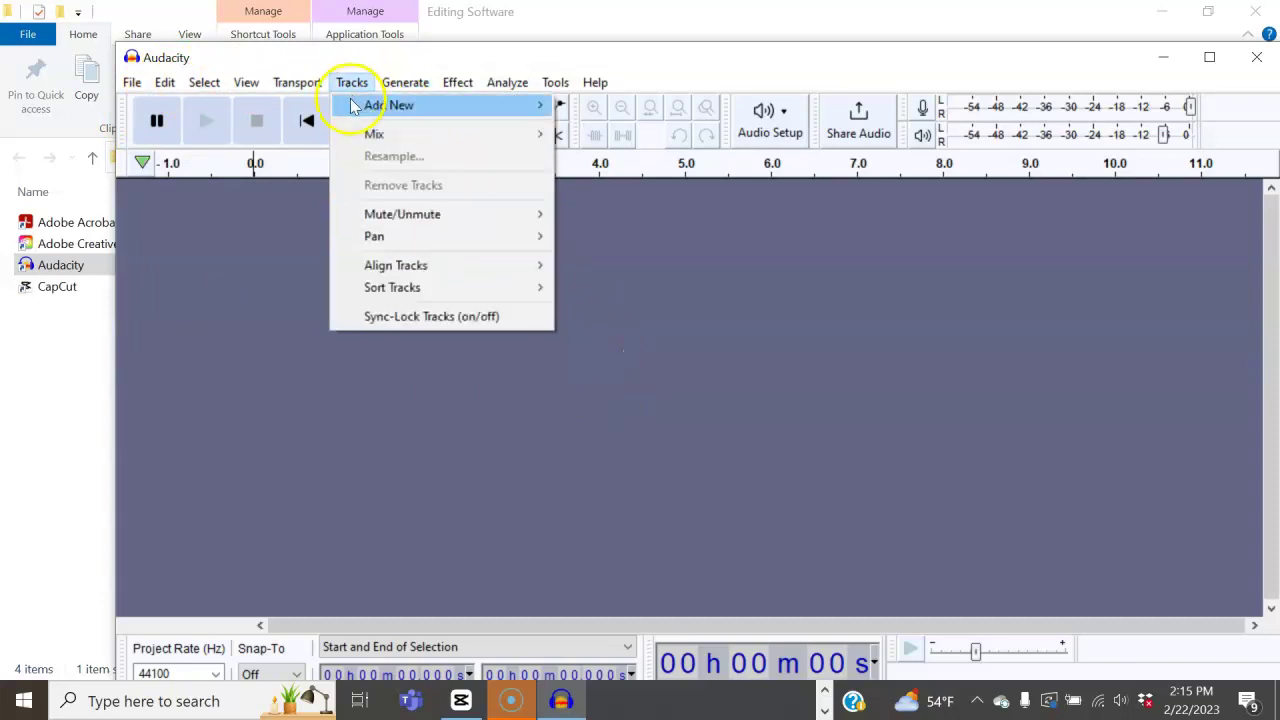
pyautogui.moveTo(364, 110)
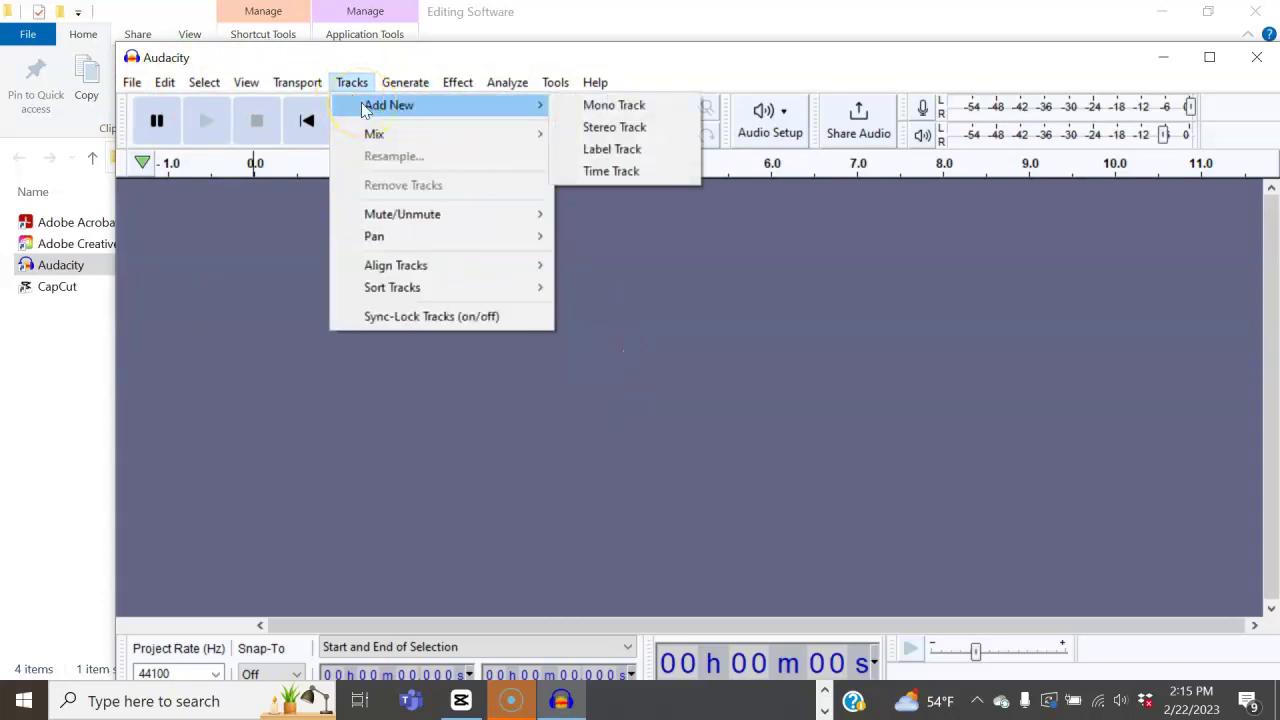
pyautogui.click(709, 367)
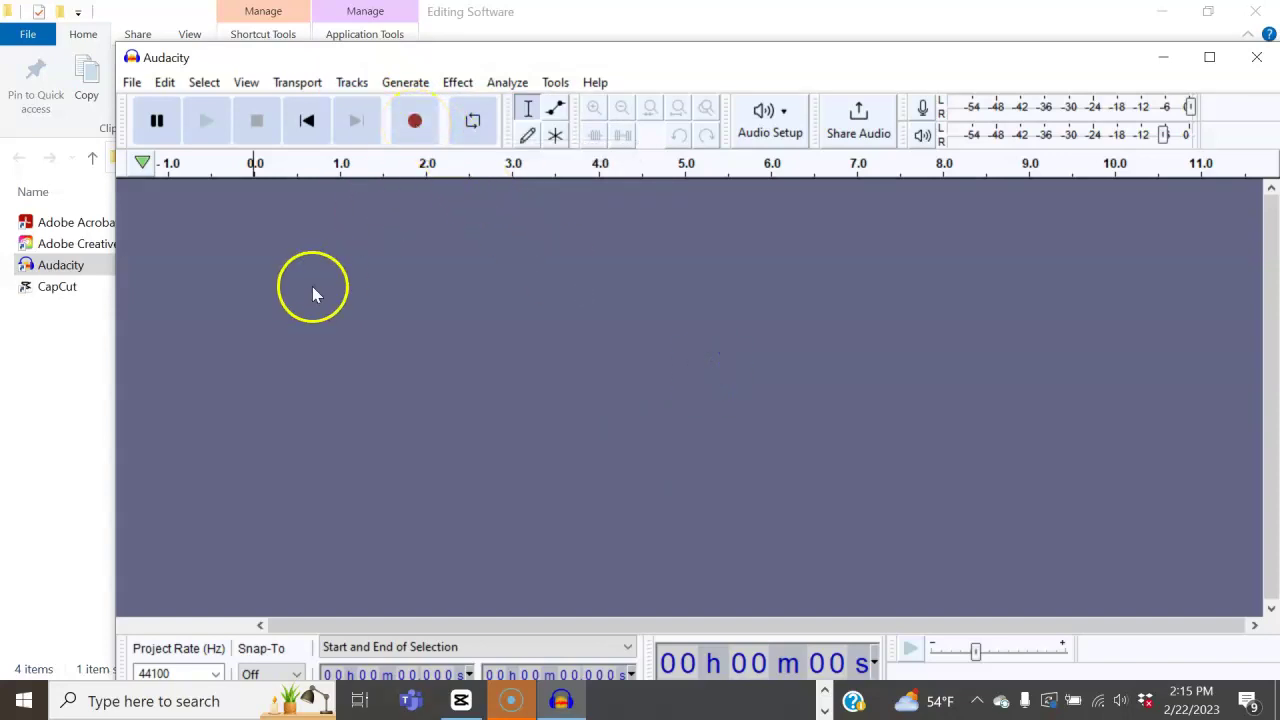
# Record about 8 seconds of speech into a new stereo track, Audio 1
pyautogui.click(415, 121)
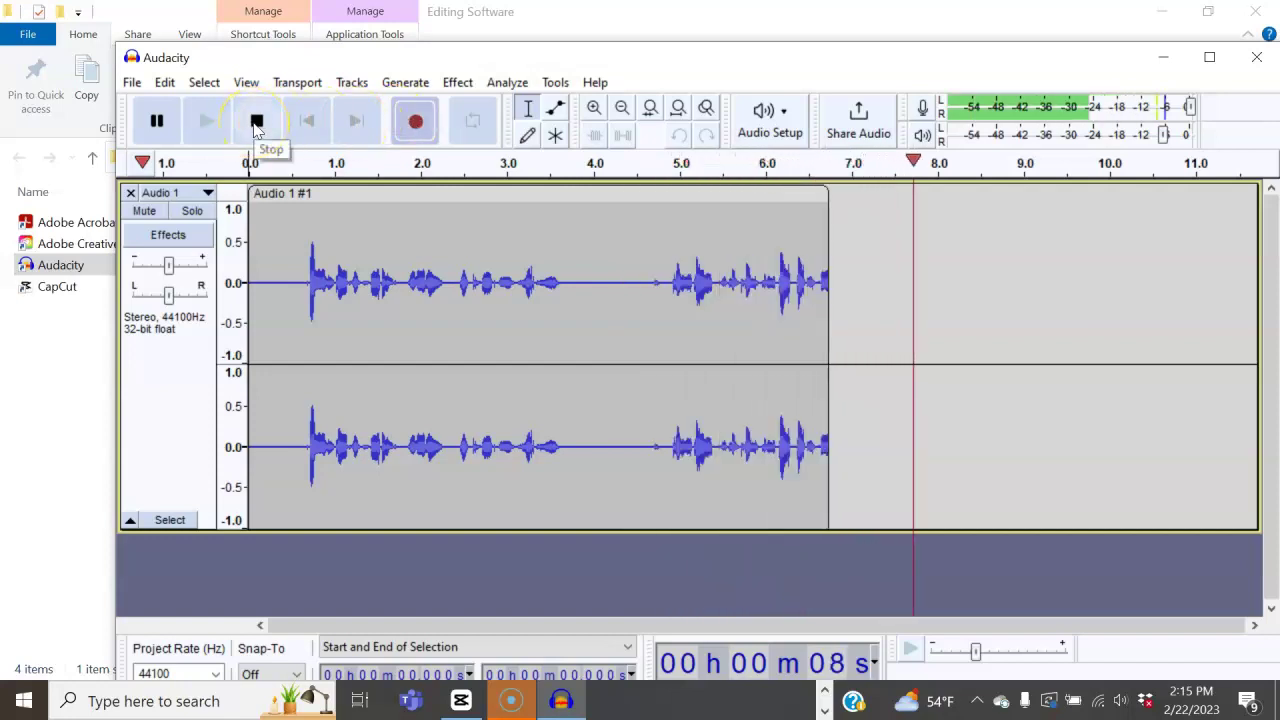
pyautogui.click(256, 121)
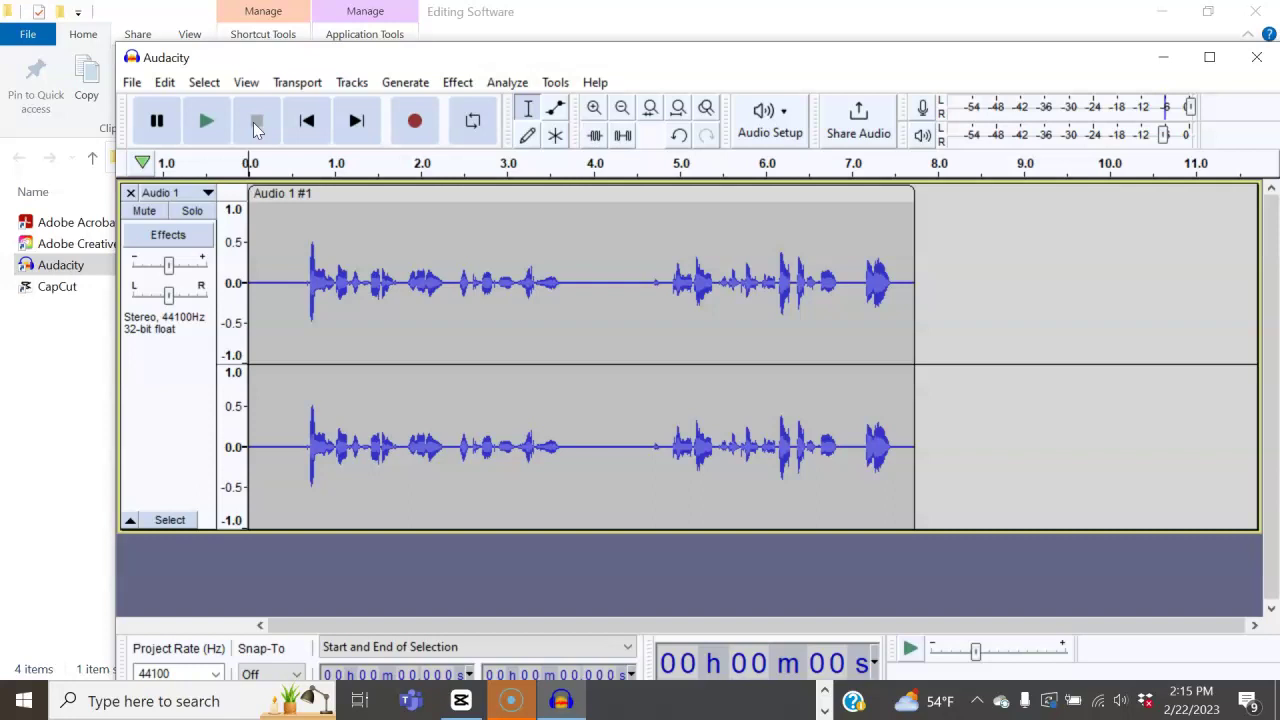
# Cut the 3.75–4.82 s pause and the leading silence before 0.708 s
pyautogui.click(256, 124)
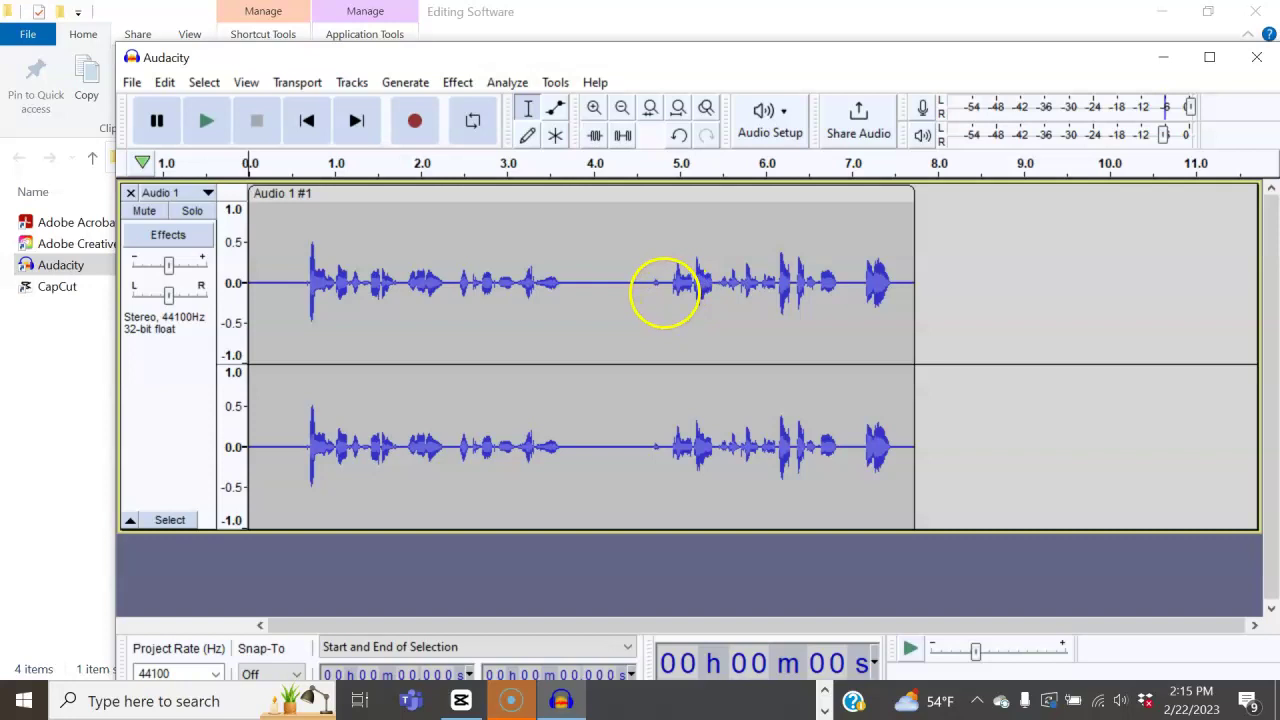
pyautogui.click(663, 283)
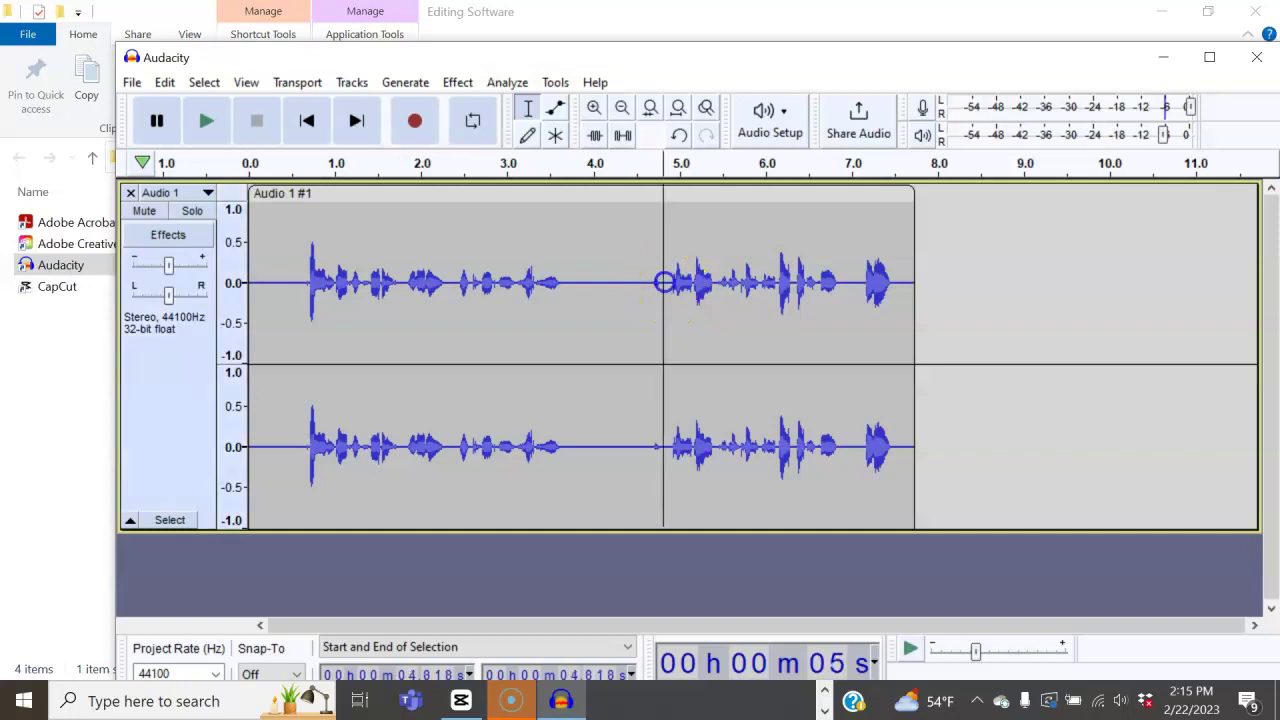
pyautogui.moveTo(663, 283); pyautogui.dragTo(571, 285)
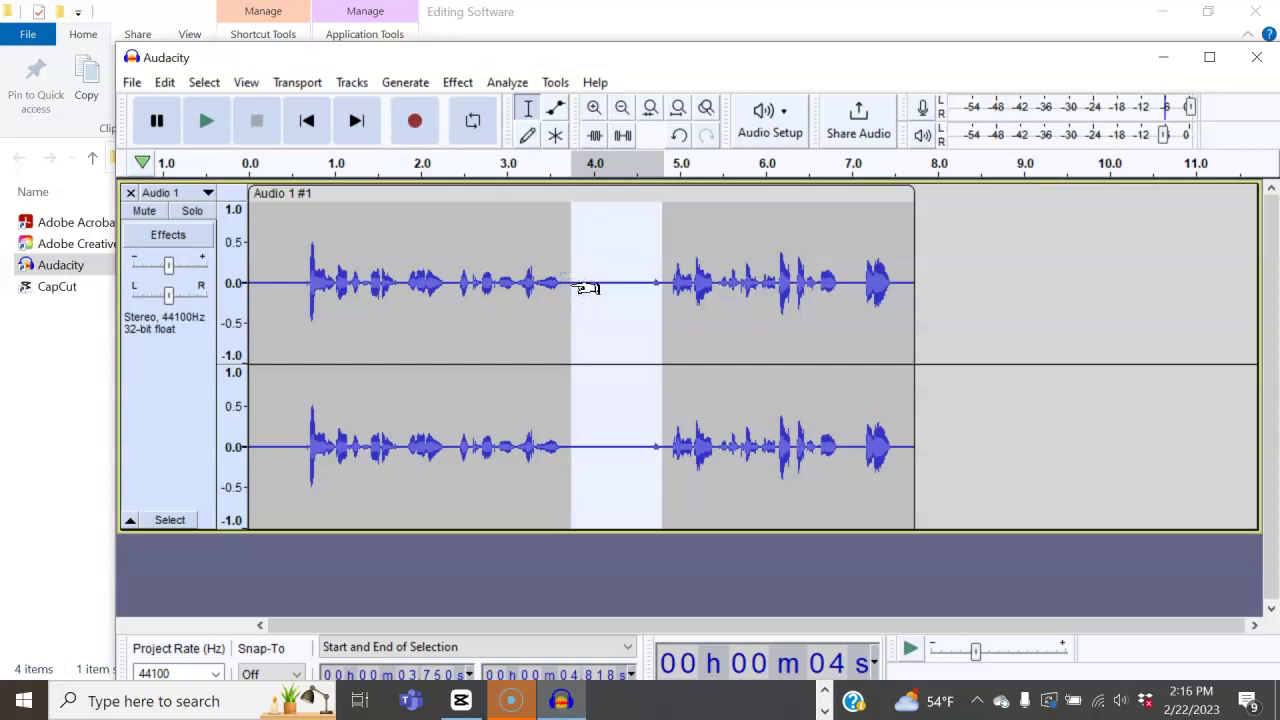
pyautogui.press('Delete')
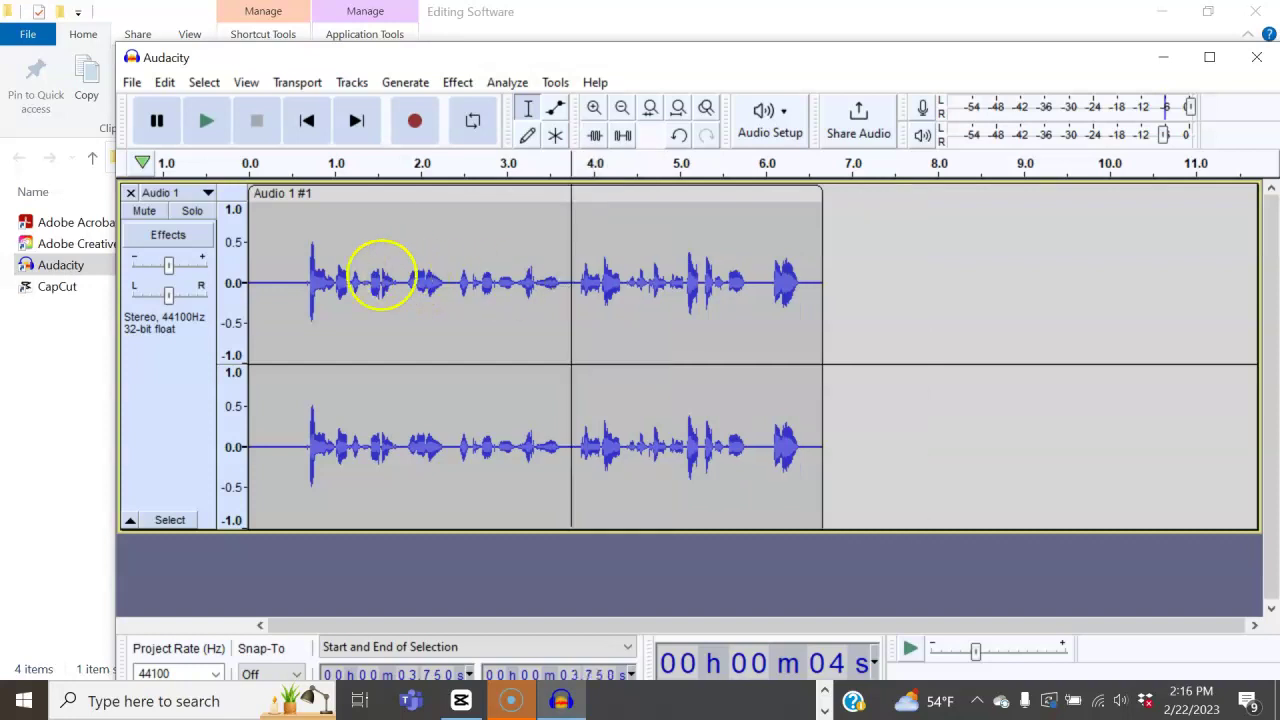
pyautogui.moveTo(311, 281); pyautogui.dragTo(249, 281)
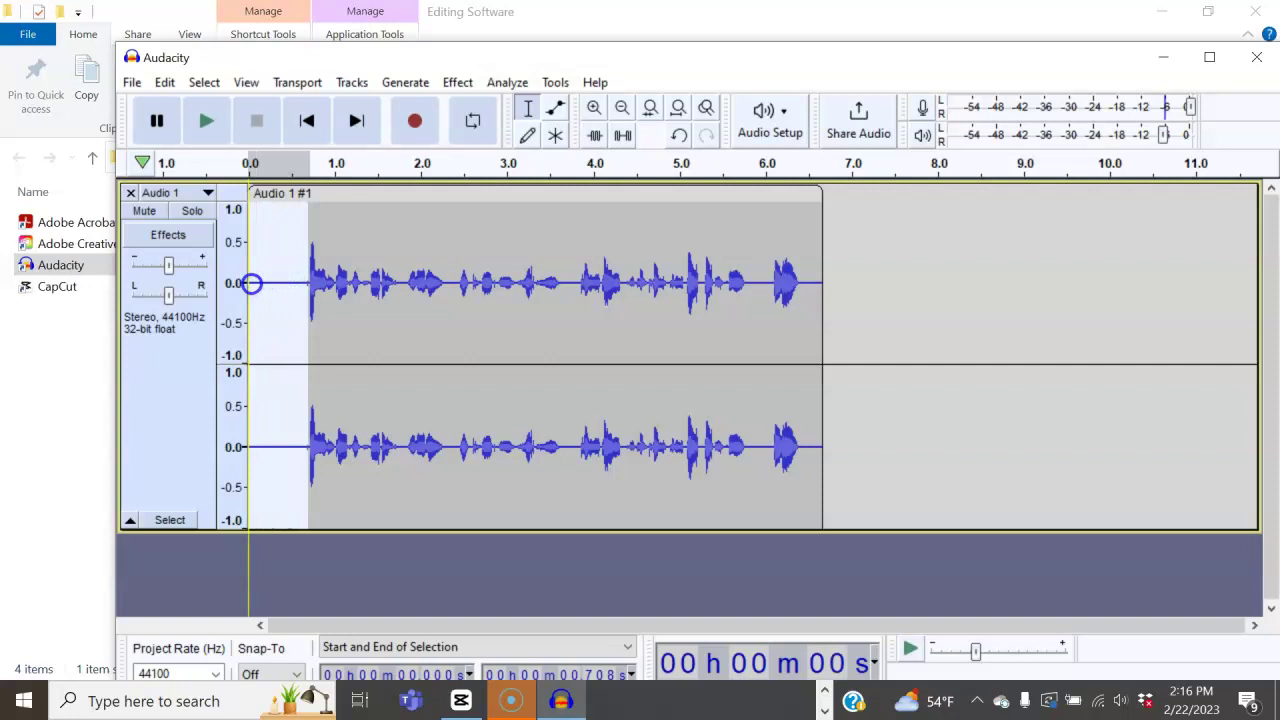
pyautogui.press('Delete')
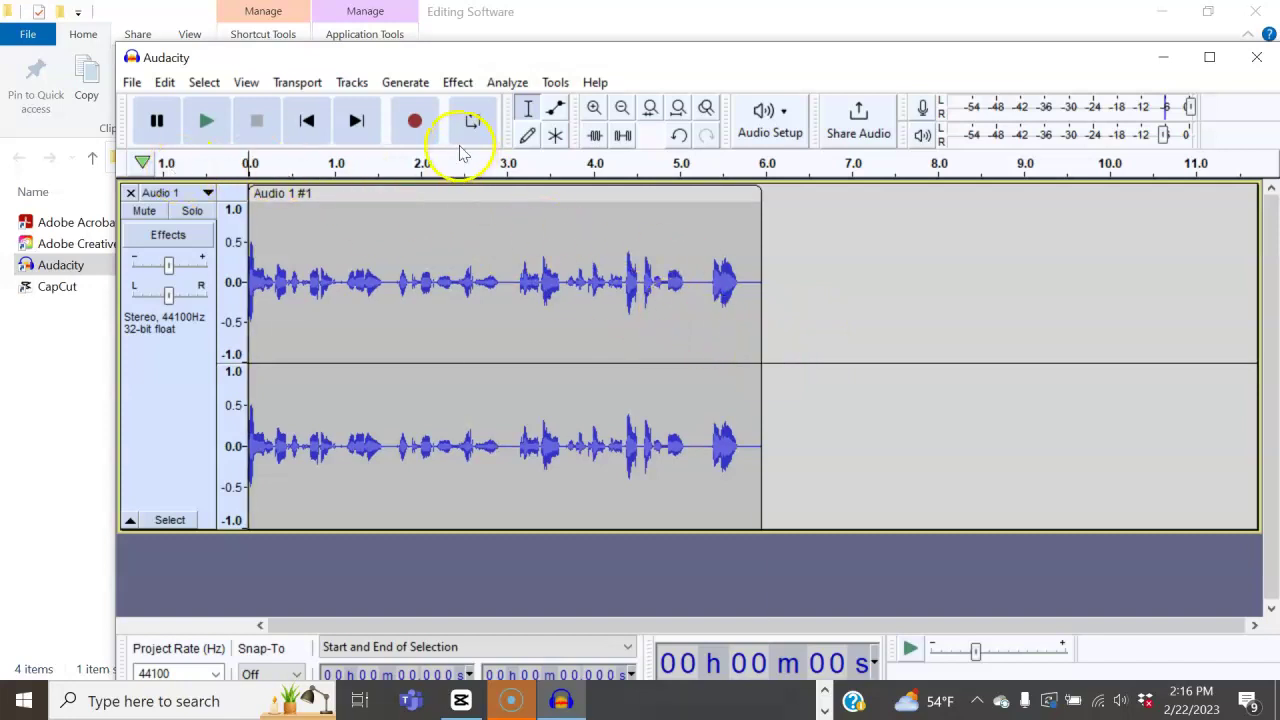
# Record a second clip after the first and select it, roughly 6 to 9.2 s
pyautogui.click(415, 125)
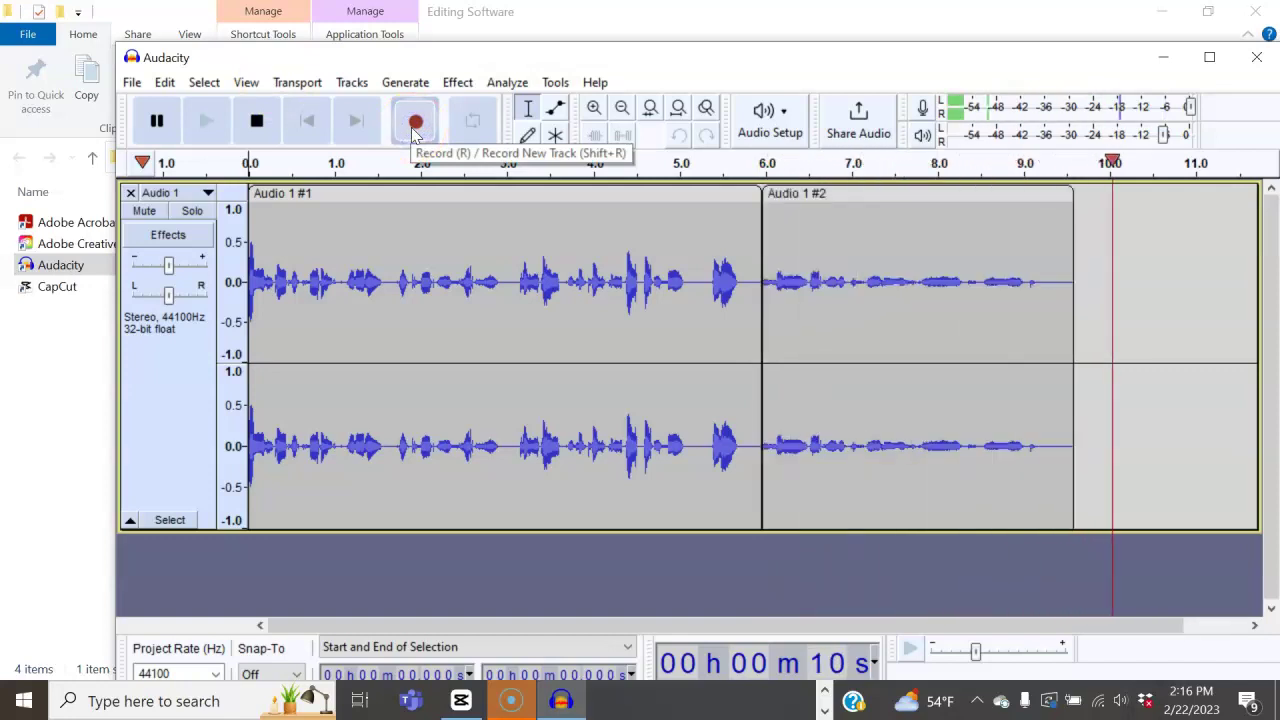
pyautogui.press('space')
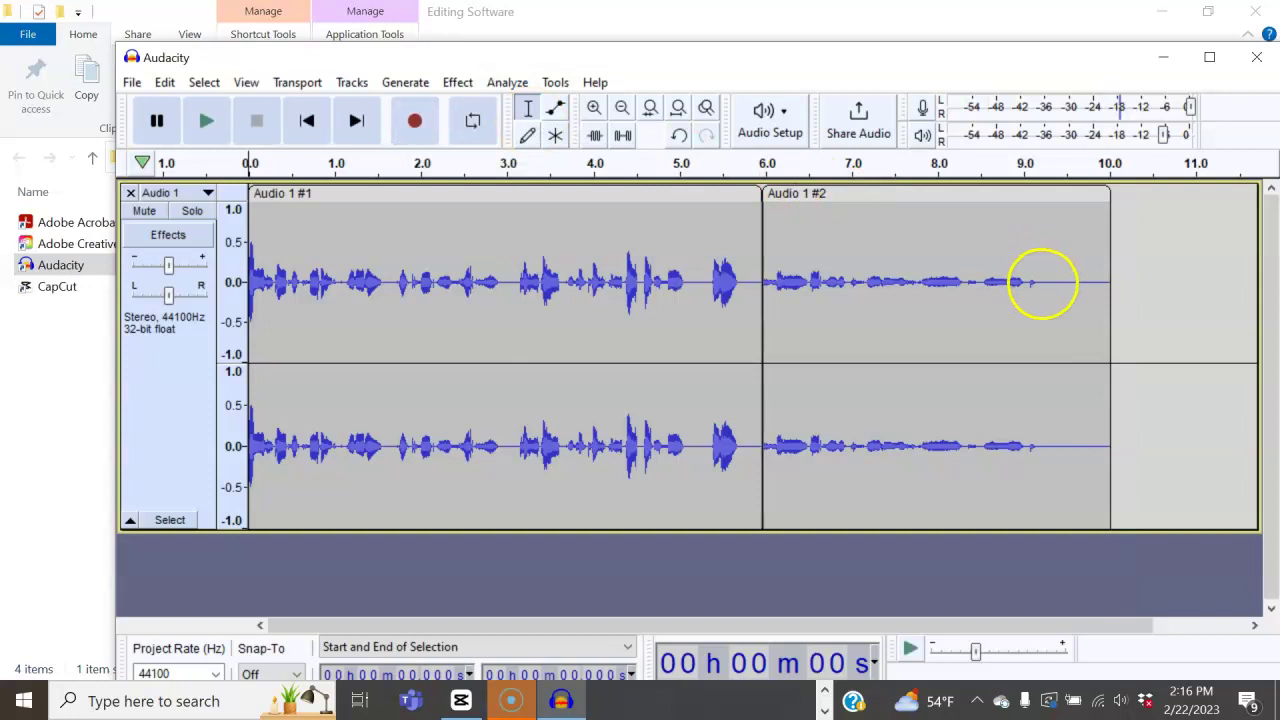
pyautogui.moveTo(1043, 281); pyautogui.dragTo(763, 300)
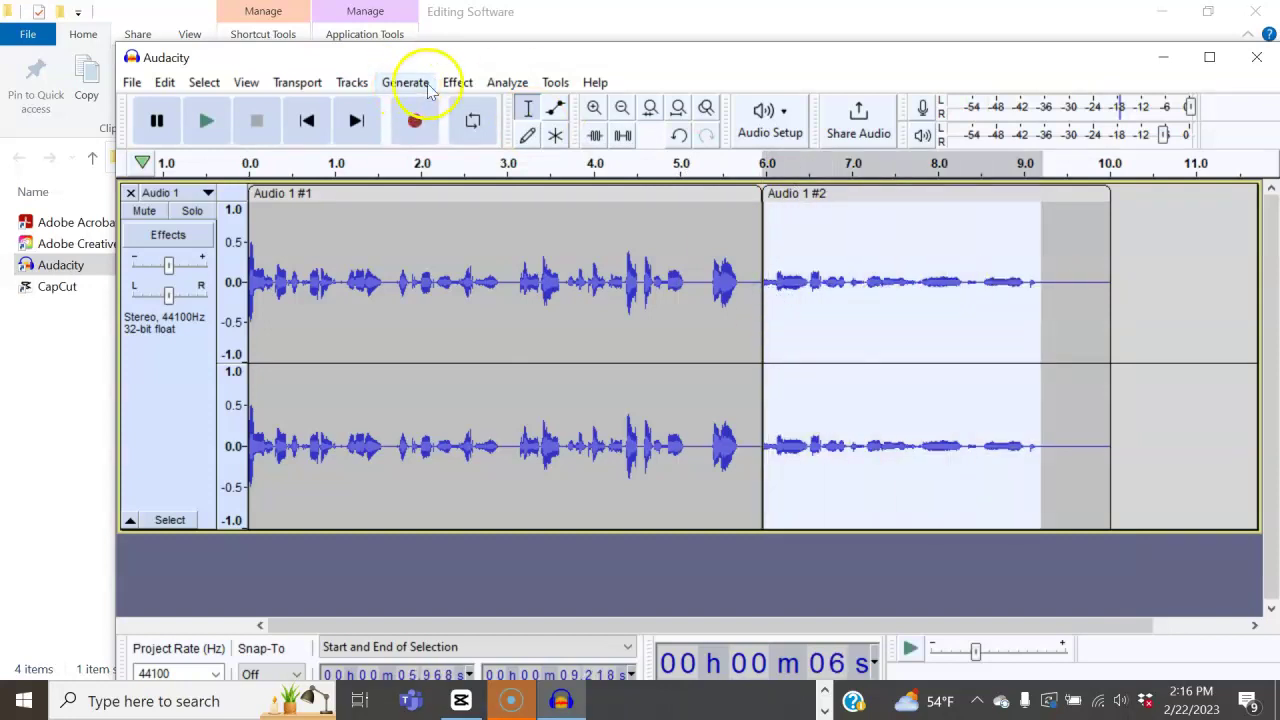
# Open Amplify for the second clip, preview it, and try a 17.5 dB gain
pyautogui.click(455, 84)
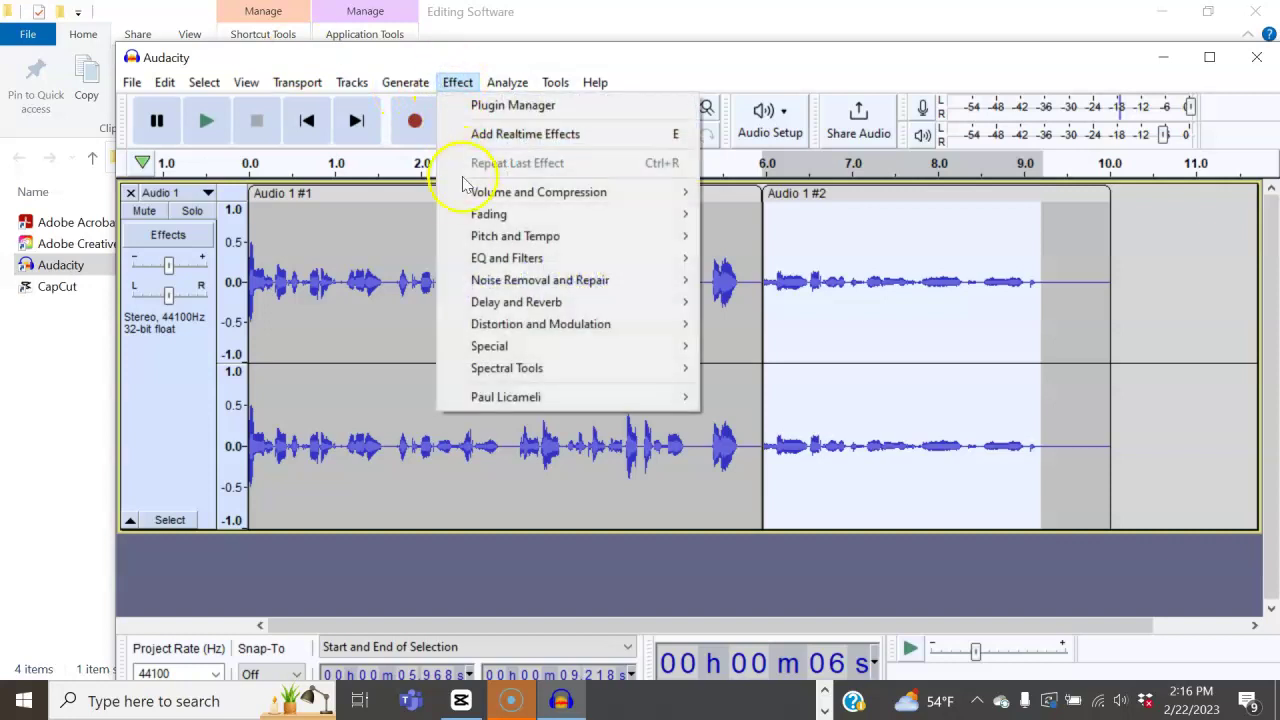
pyautogui.moveTo(467, 192)
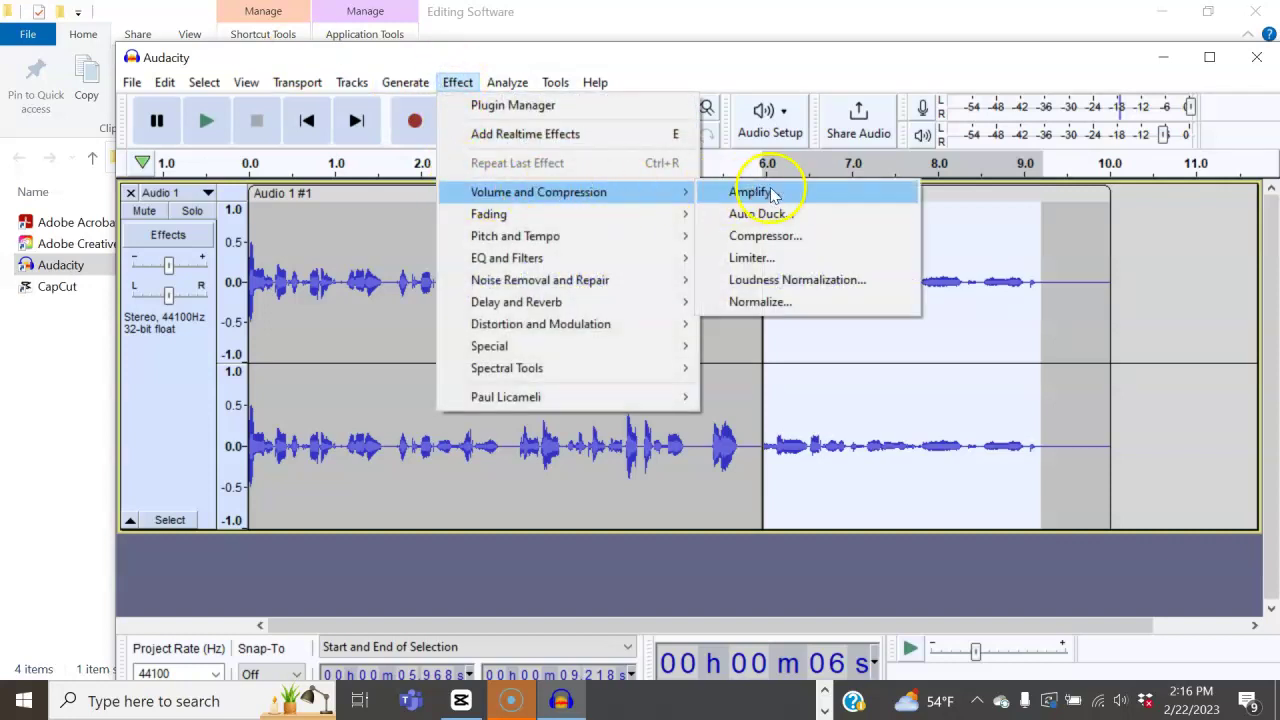
pyautogui.click(779, 196)
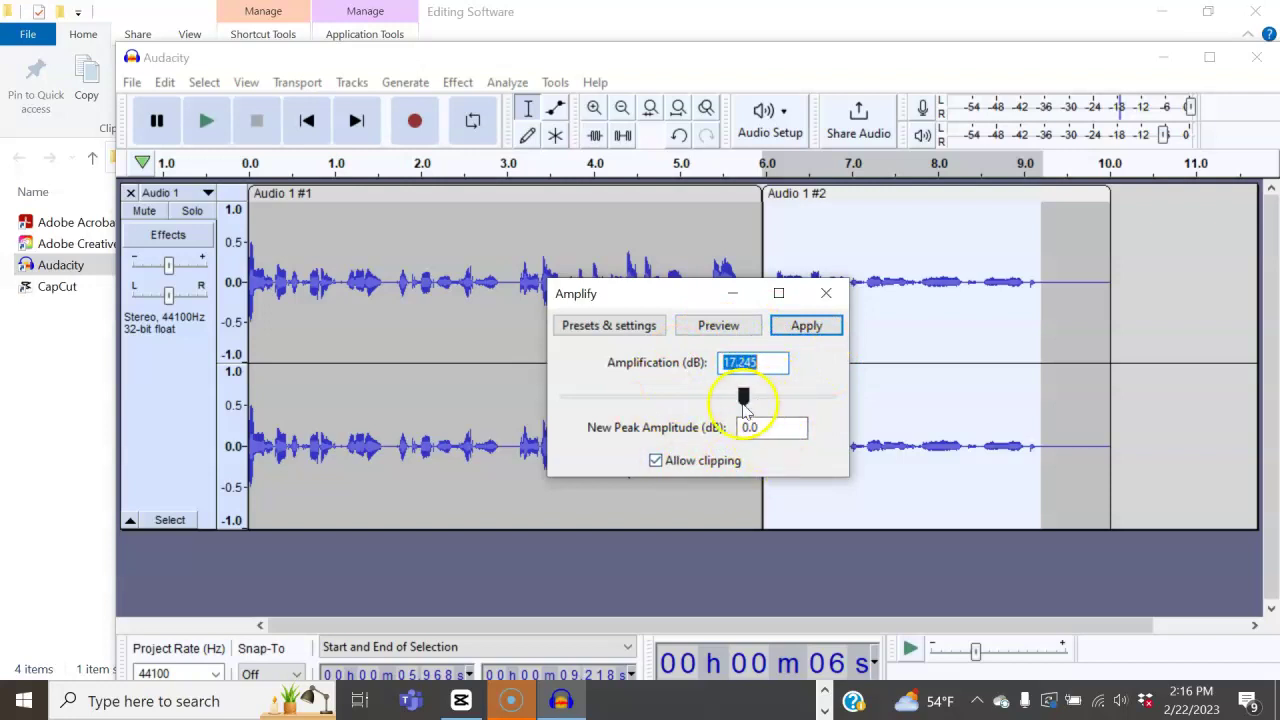
pyautogui.click(731, 336)
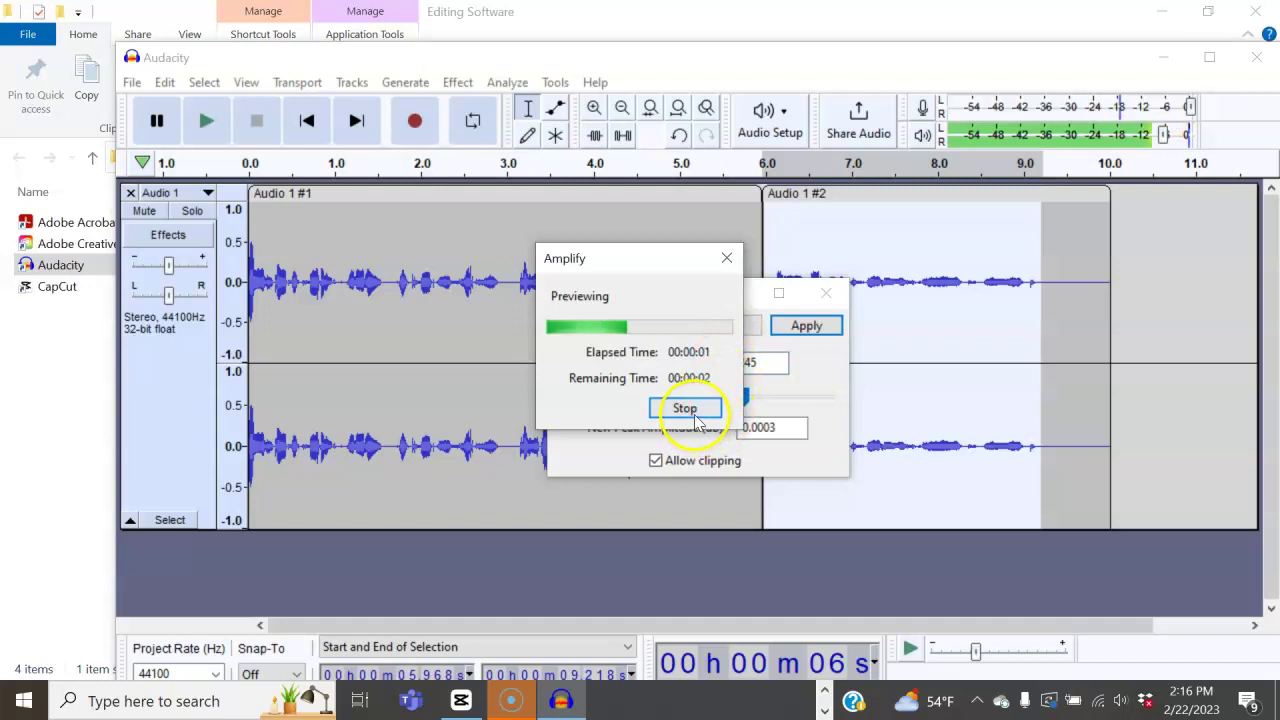
pyautogui.click(716, 414)
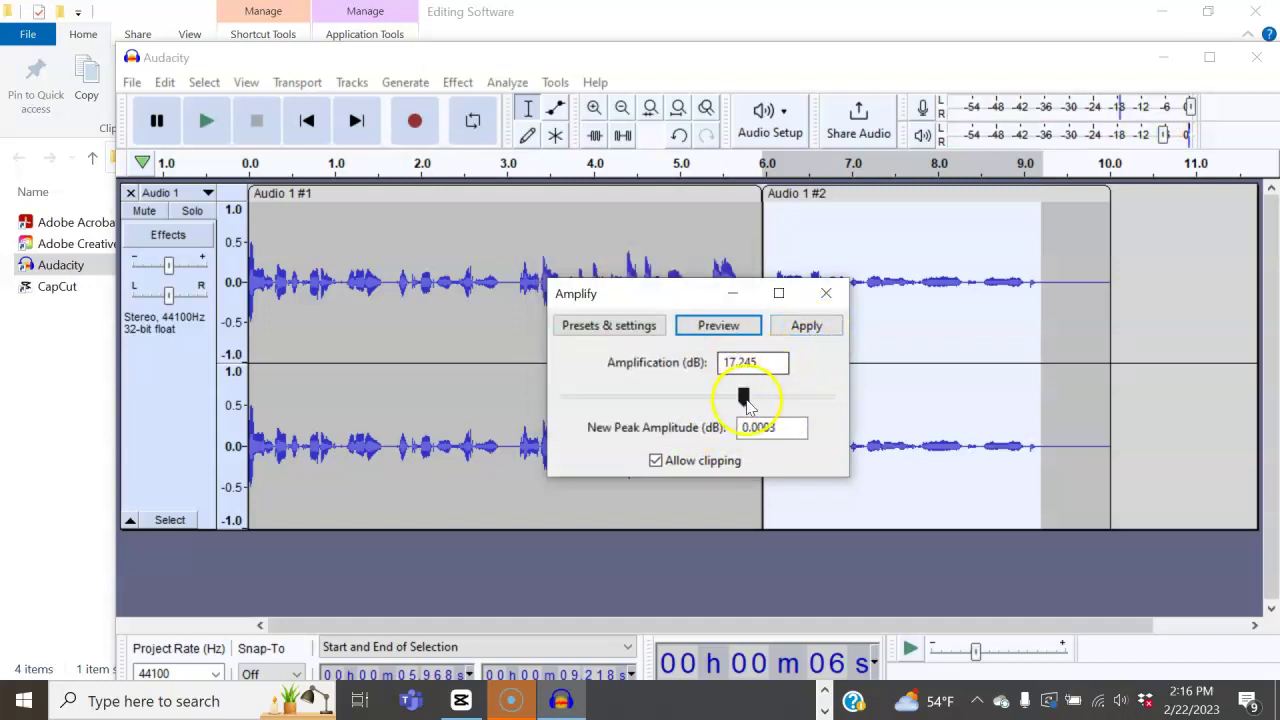
pyautogui.moveTo(747, 403)
pyautogui.mouseDown()
pyautogui.moveTo(716, 404)
pyautogui.moveTo(763, 403)
pyautogui.moveTo(732, 406)
pyautogui.moveTo(750, 410)
pyautogui.mouseUp()
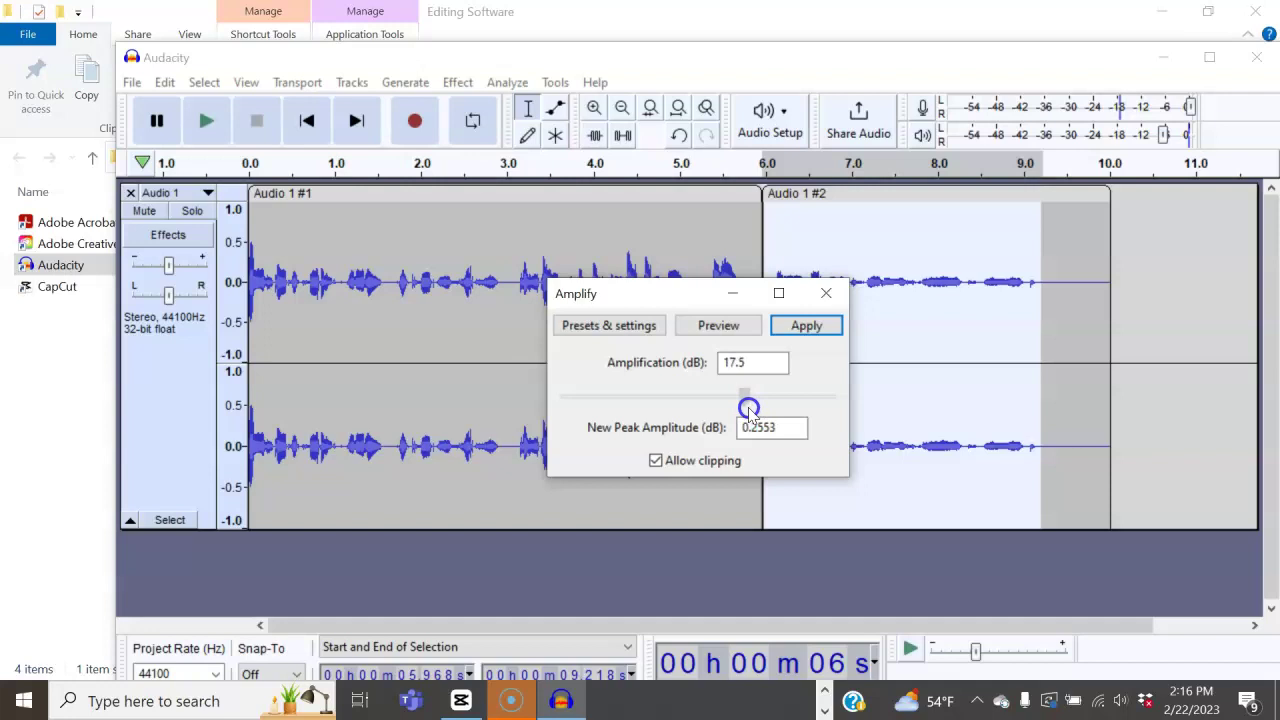
pyautogui.moveTo(749, 410); pyautogui.dragTo(749, 408)
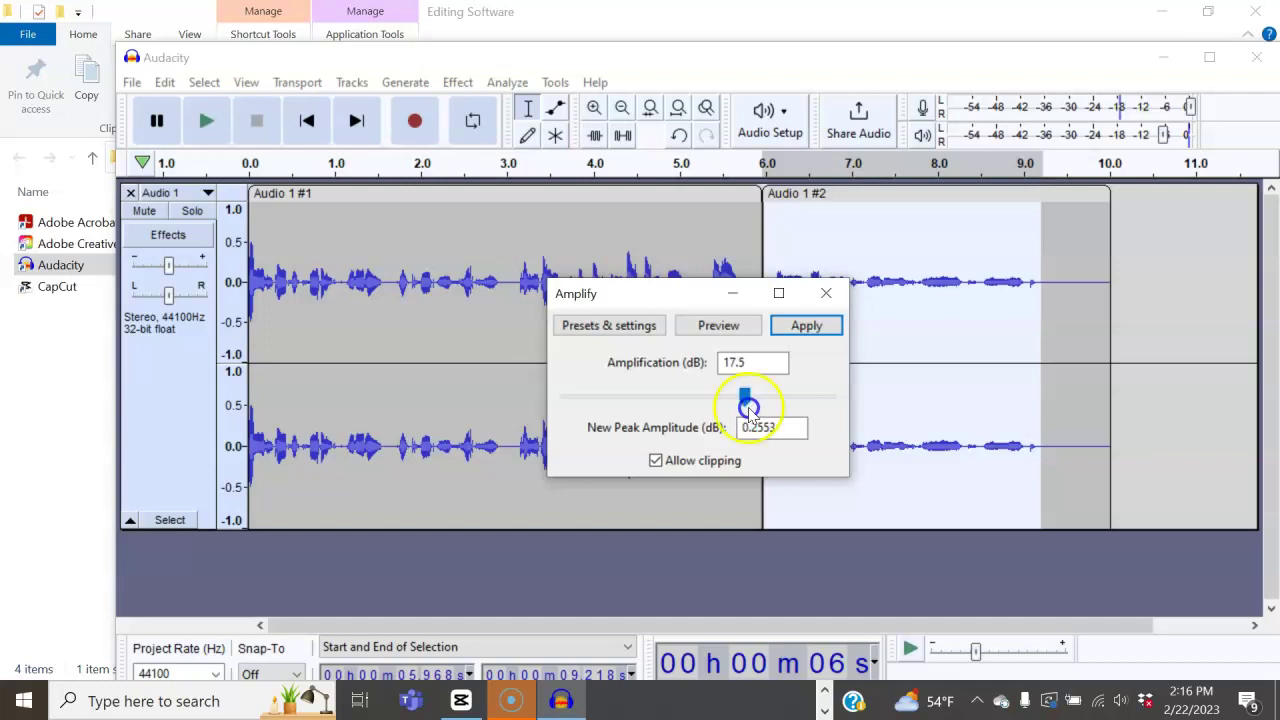
pyautogui.click(745, 330)
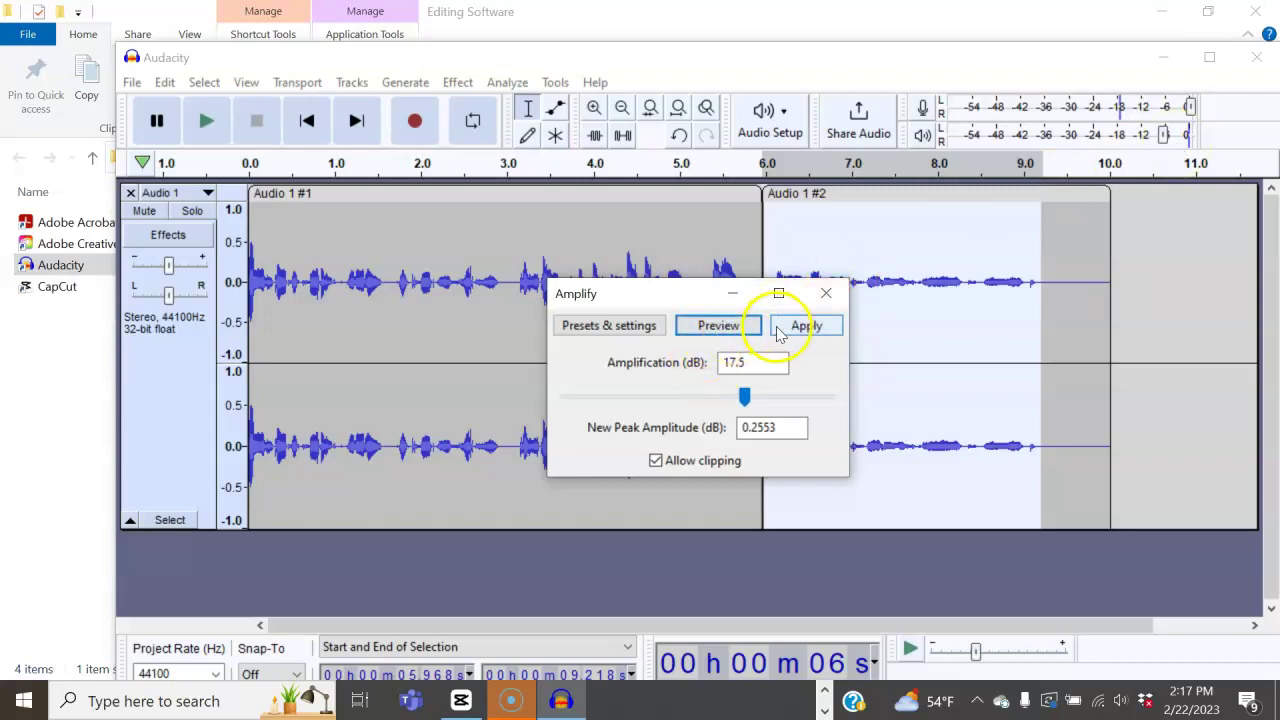
# Lower the Amplify gain to 14.2 dB, preview it, and apply it to the second clip
pyautogui.click(717, 332)
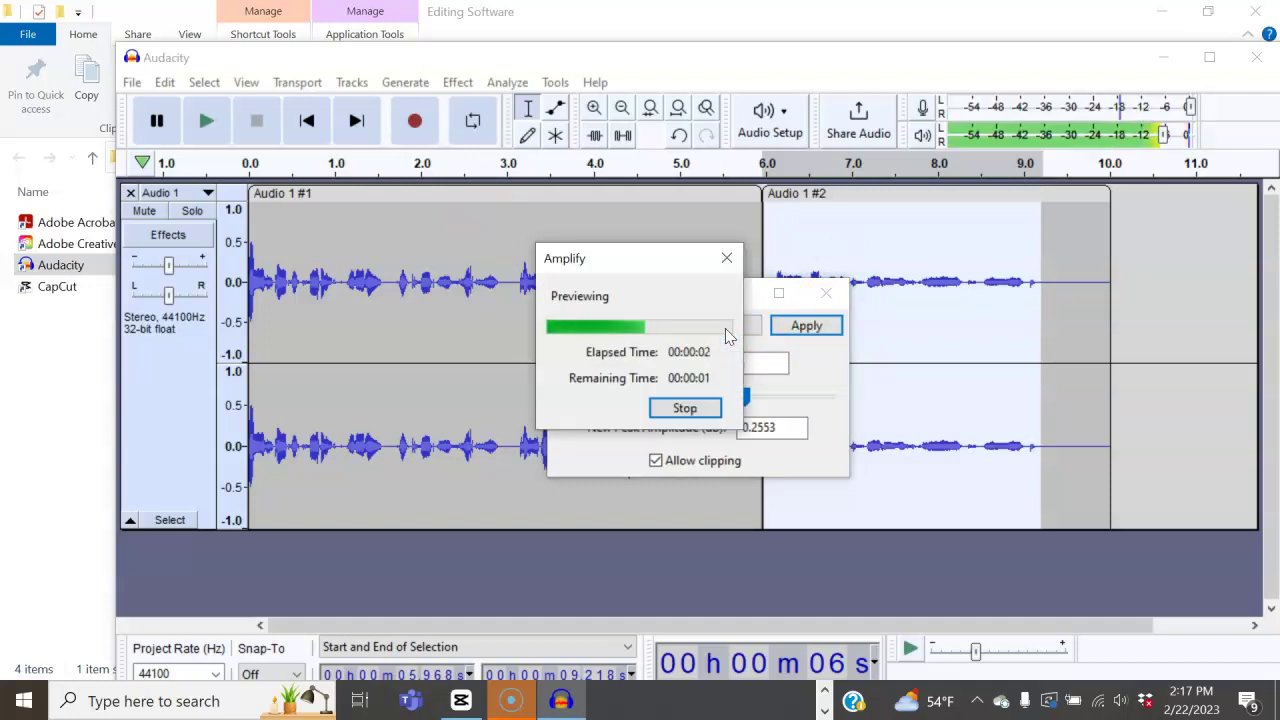
pyautogui.click(697, 407)
pyautogui.click(745, 399)
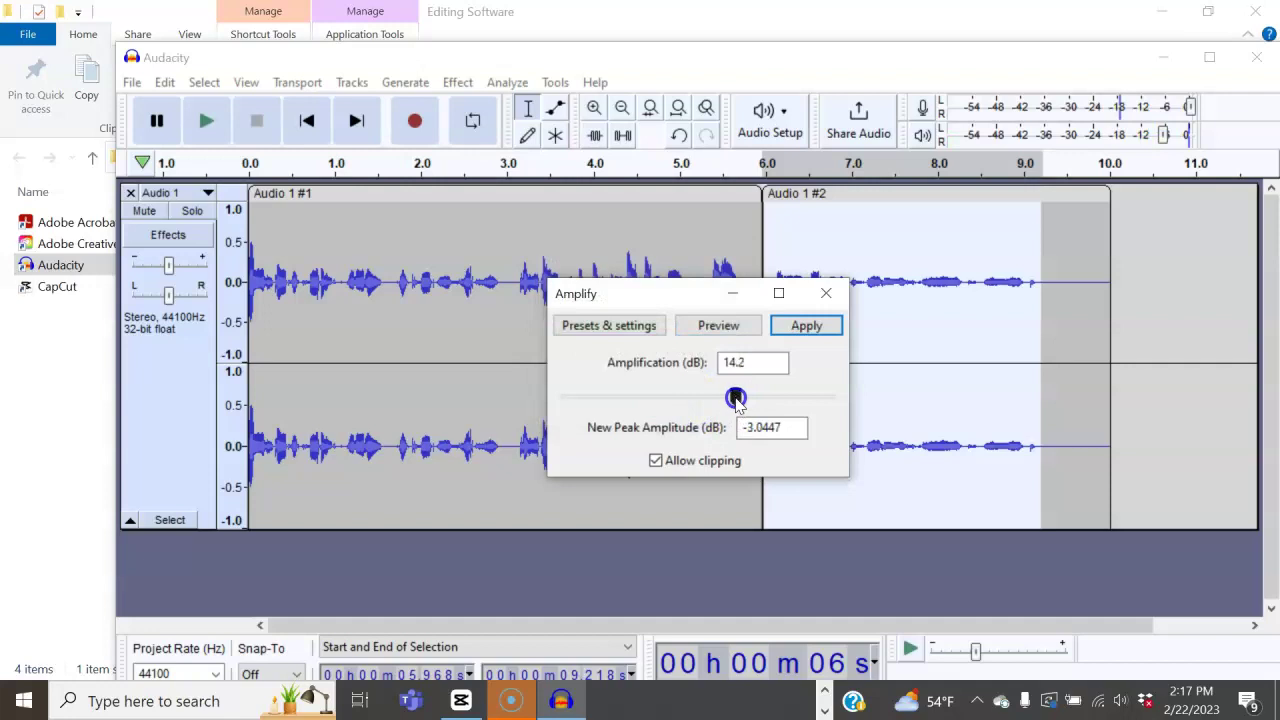
pyautogui.click(731, 330)
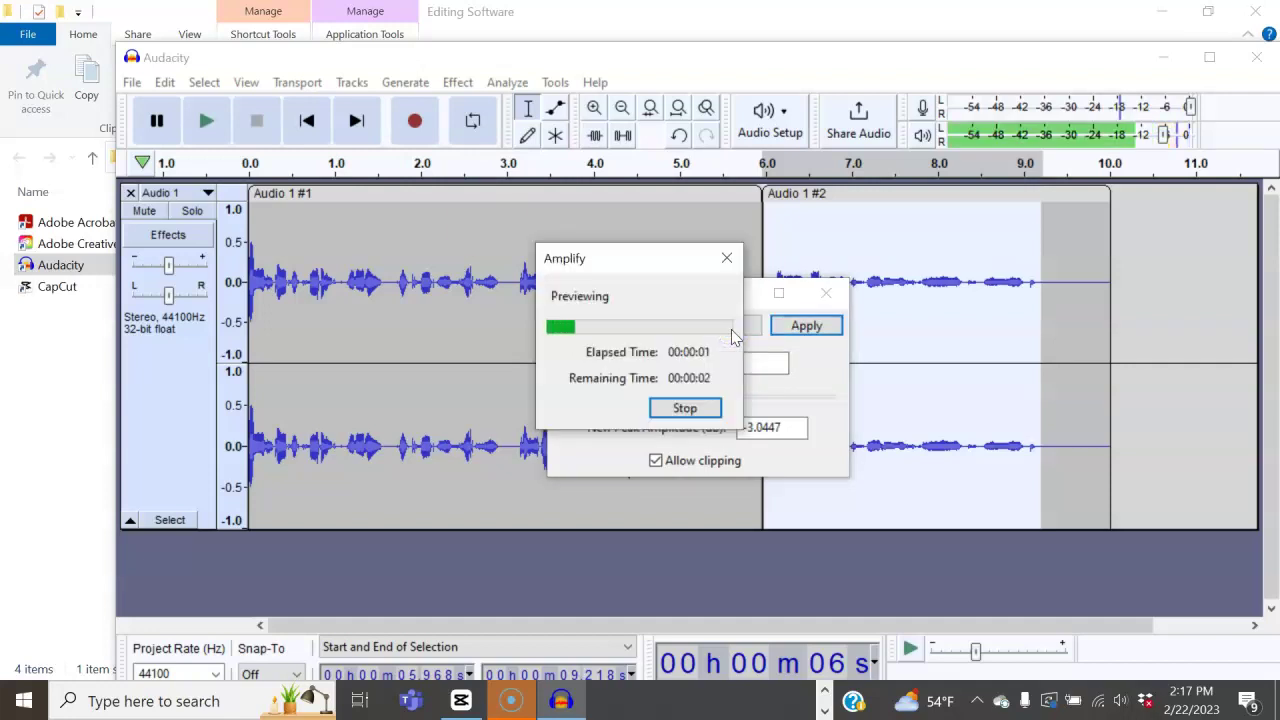
pyautogui.click(689, 413)
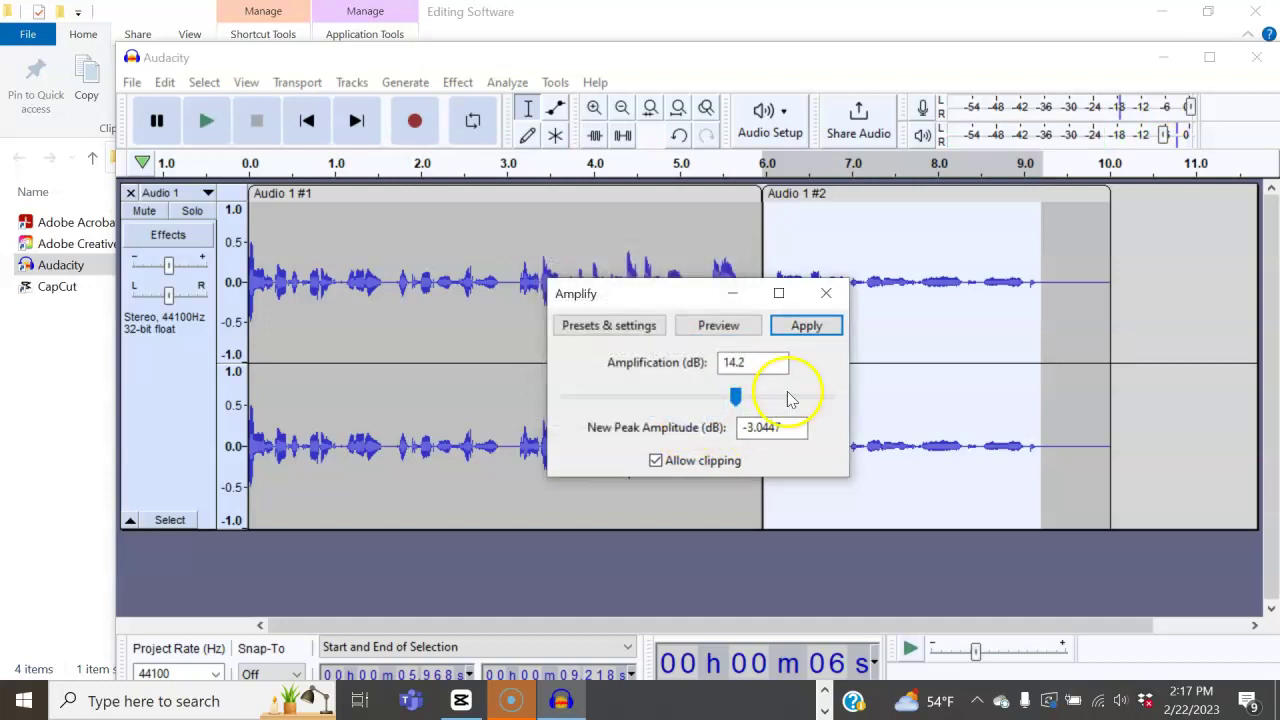
pyautogui.click(806, 328)
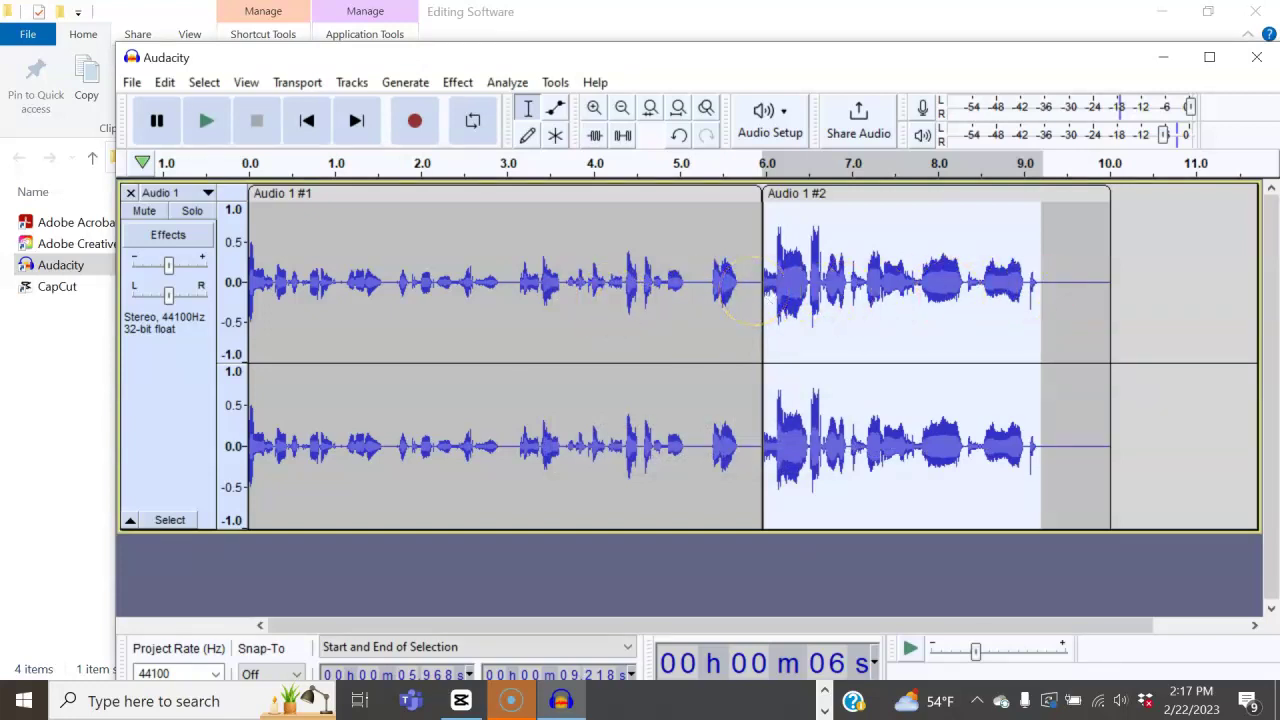
# Play back the track from 3.24 s, then select the first clip from 0 to 5.805 s
pyautogui.press('space')
pyautogui.click(527, 276)
pyautogui.press('space')
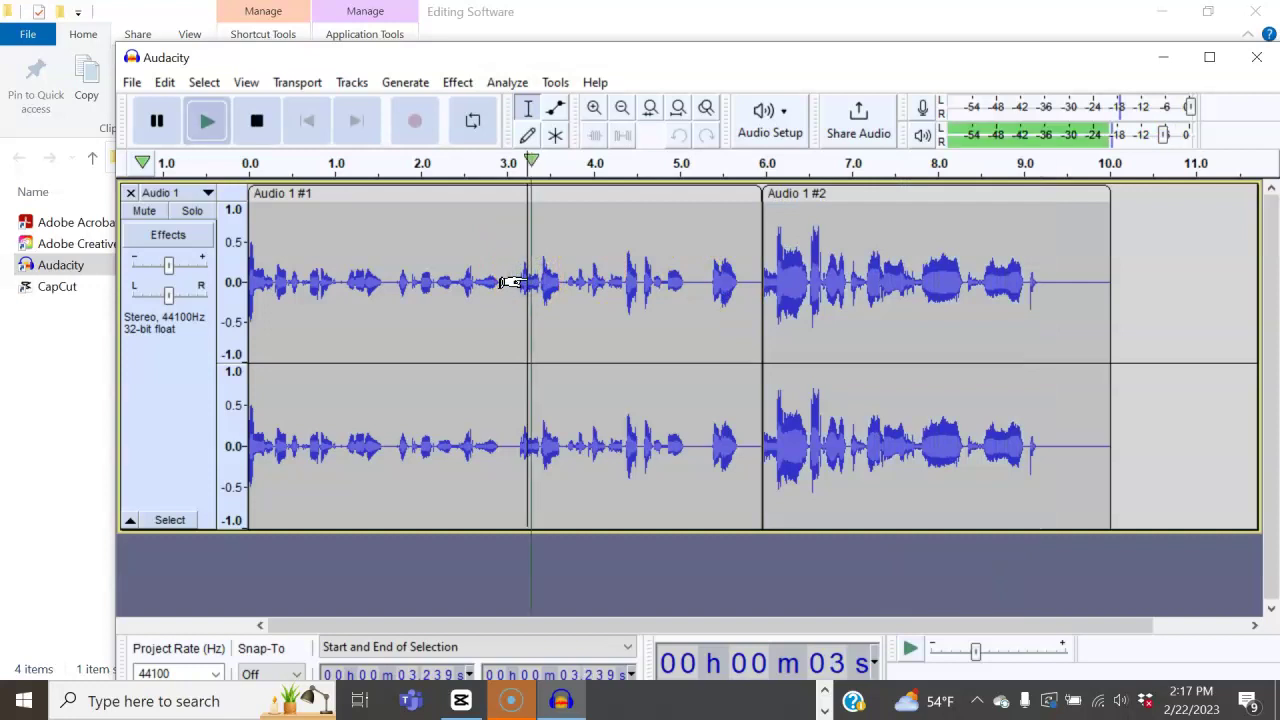
pyautogui.press('space')
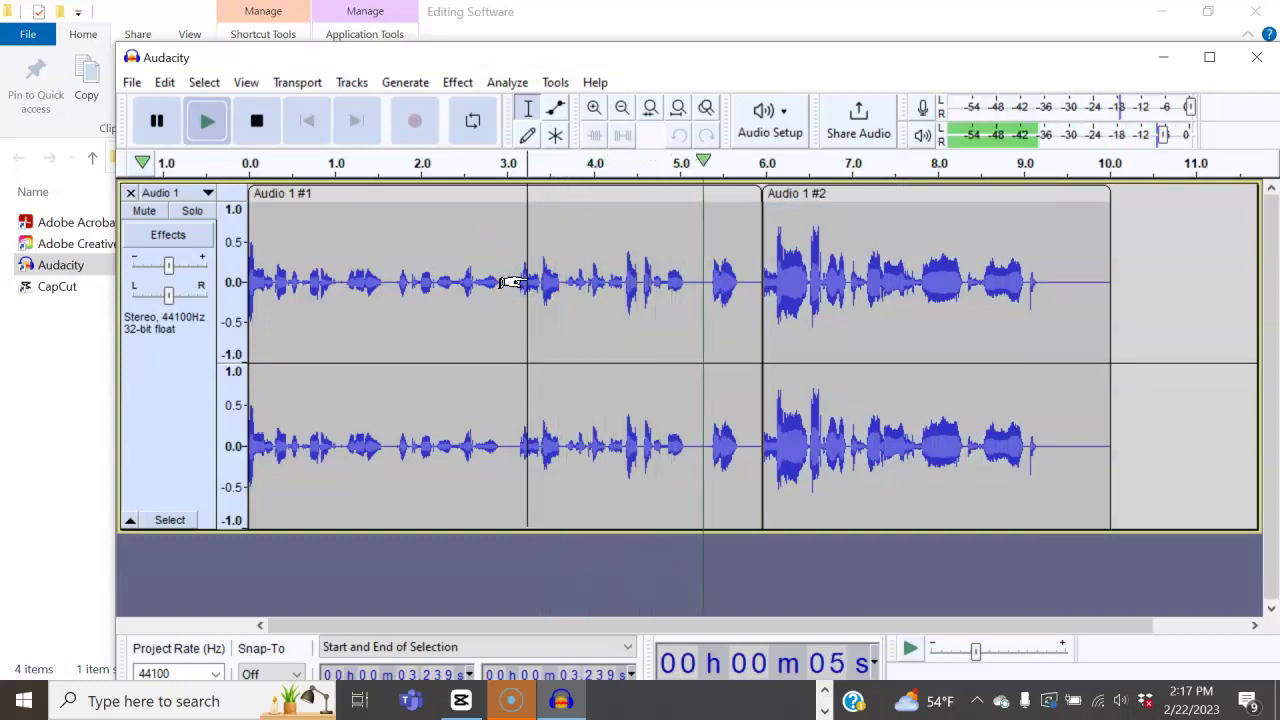
pyautogui.click(748, 274)
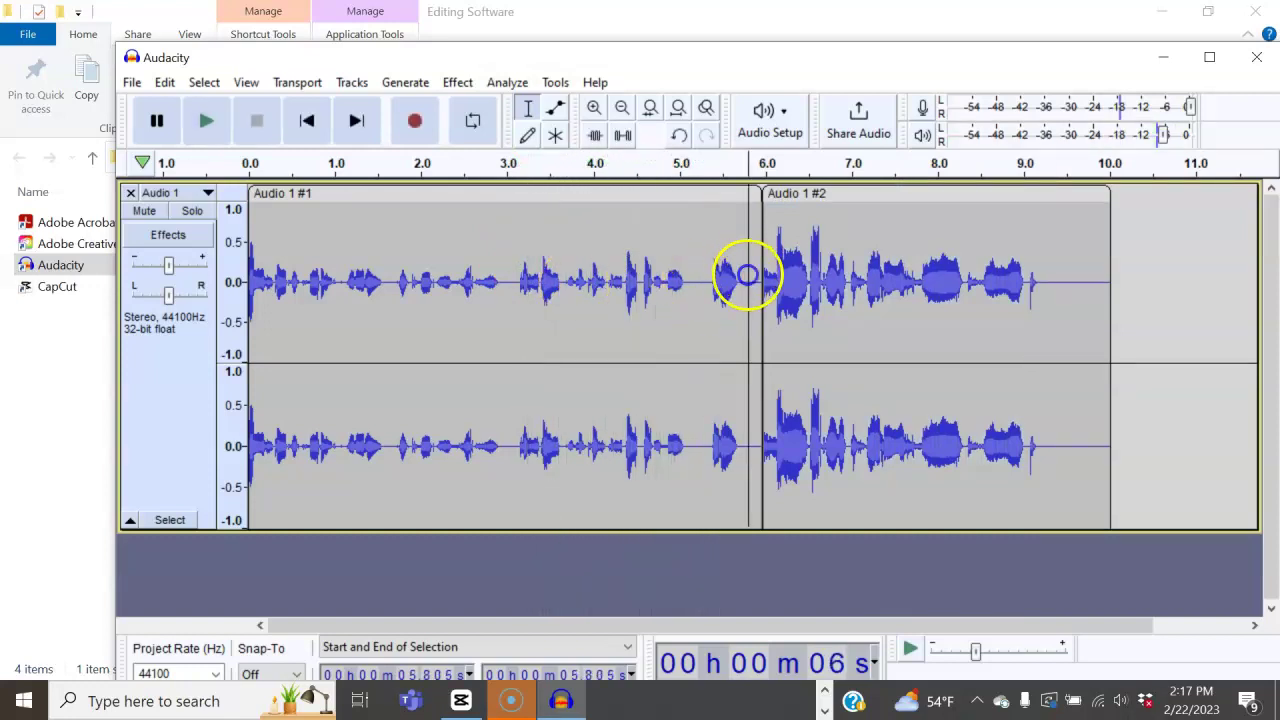
pyautogui.moveTo(748, 274); pyautogui.dragTo(242, 288)
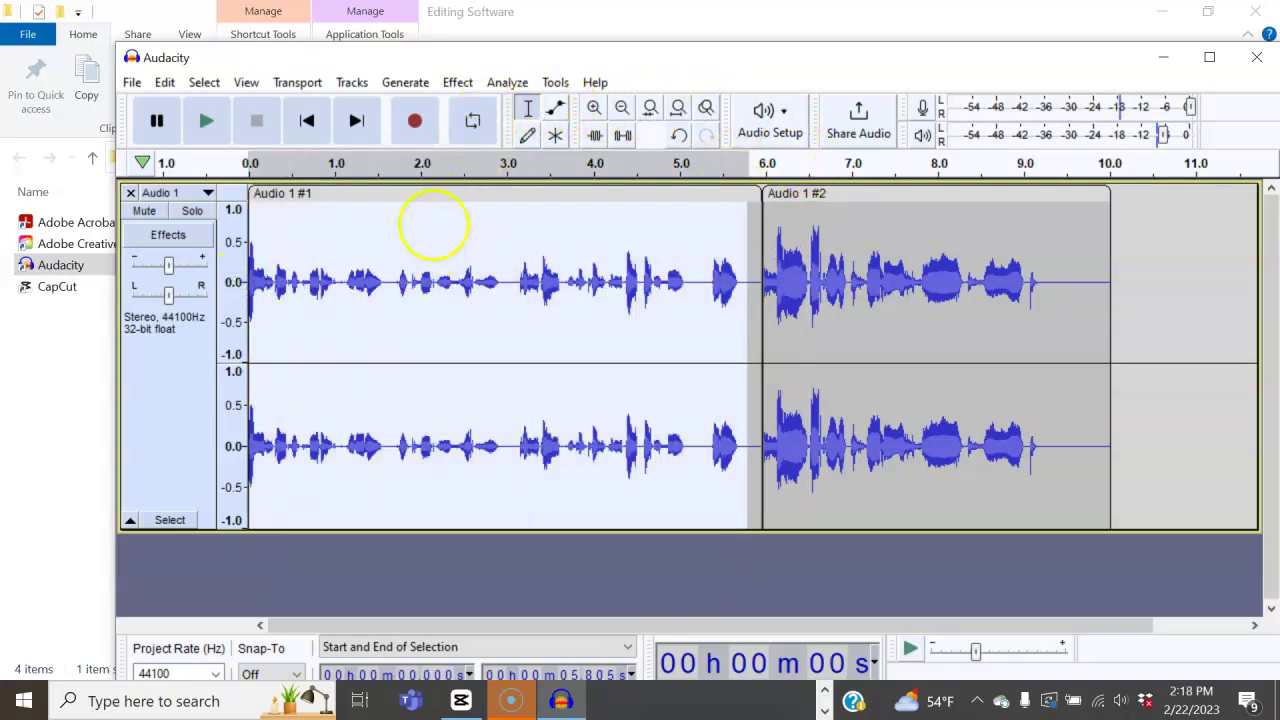
# Apply Amplify to the first clip at its suggested 5.961 dB gain
pyautogui.click(458, 82)
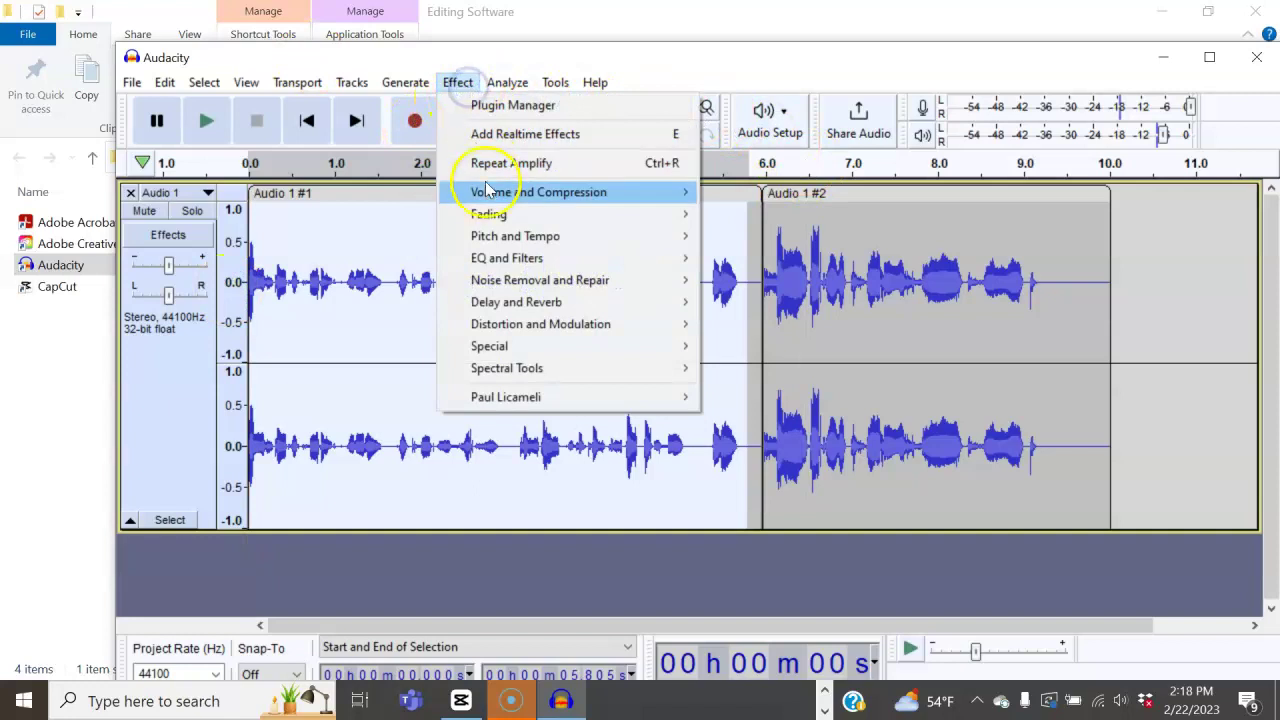
pyautogui.moveTo(487, 191)
pyautogui.click(778, 190)
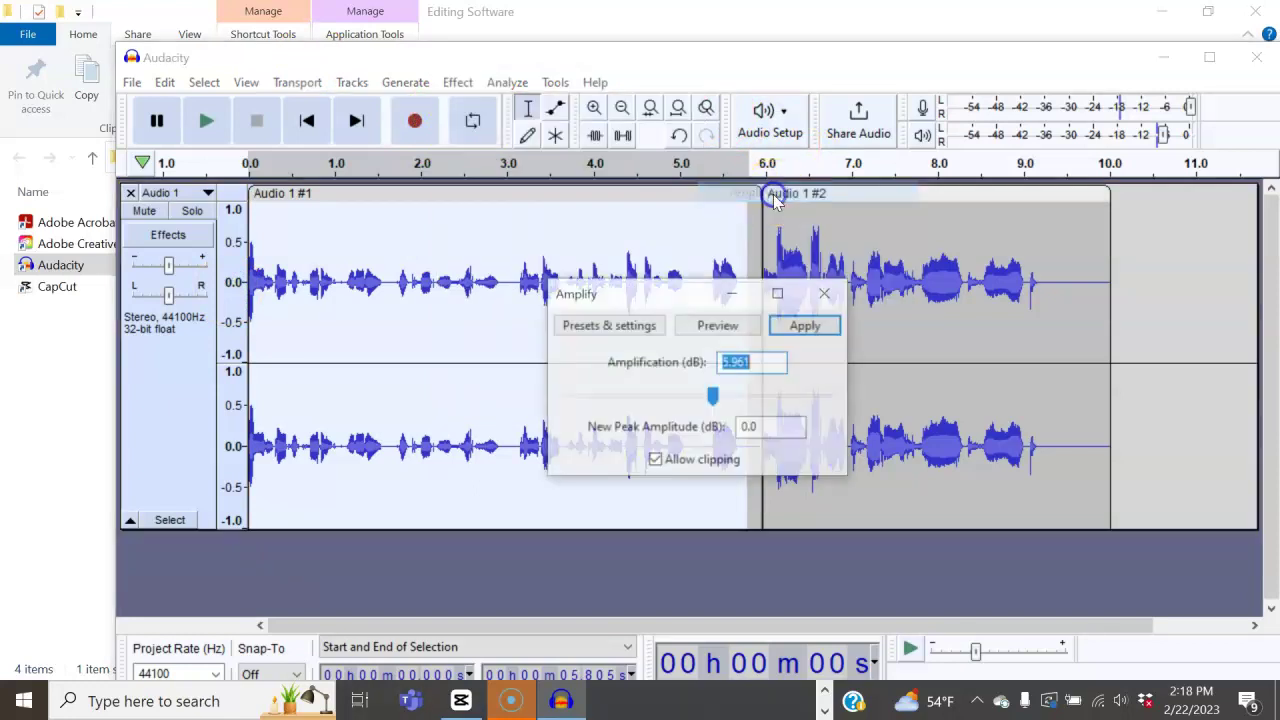
pyautogui.click(806, 327)
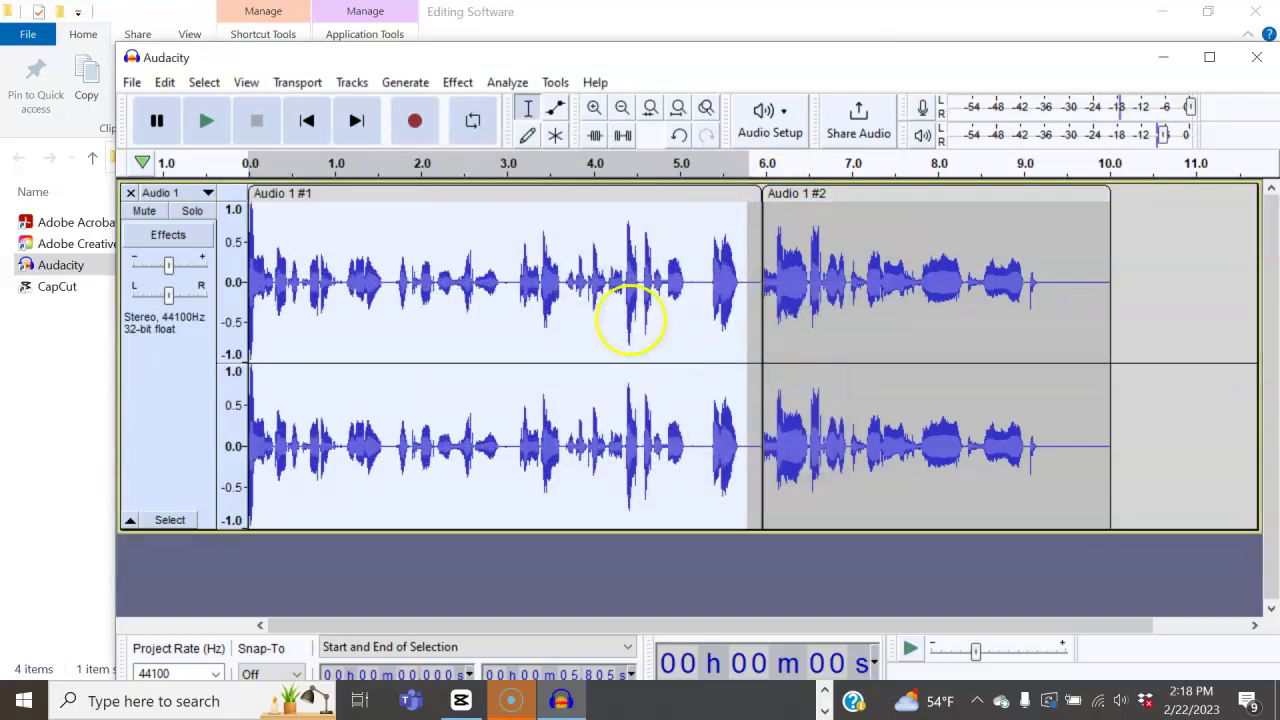
# Listen back to the track from about 0.44 s and from 5.2 s
pyautogui.click(285, 293)
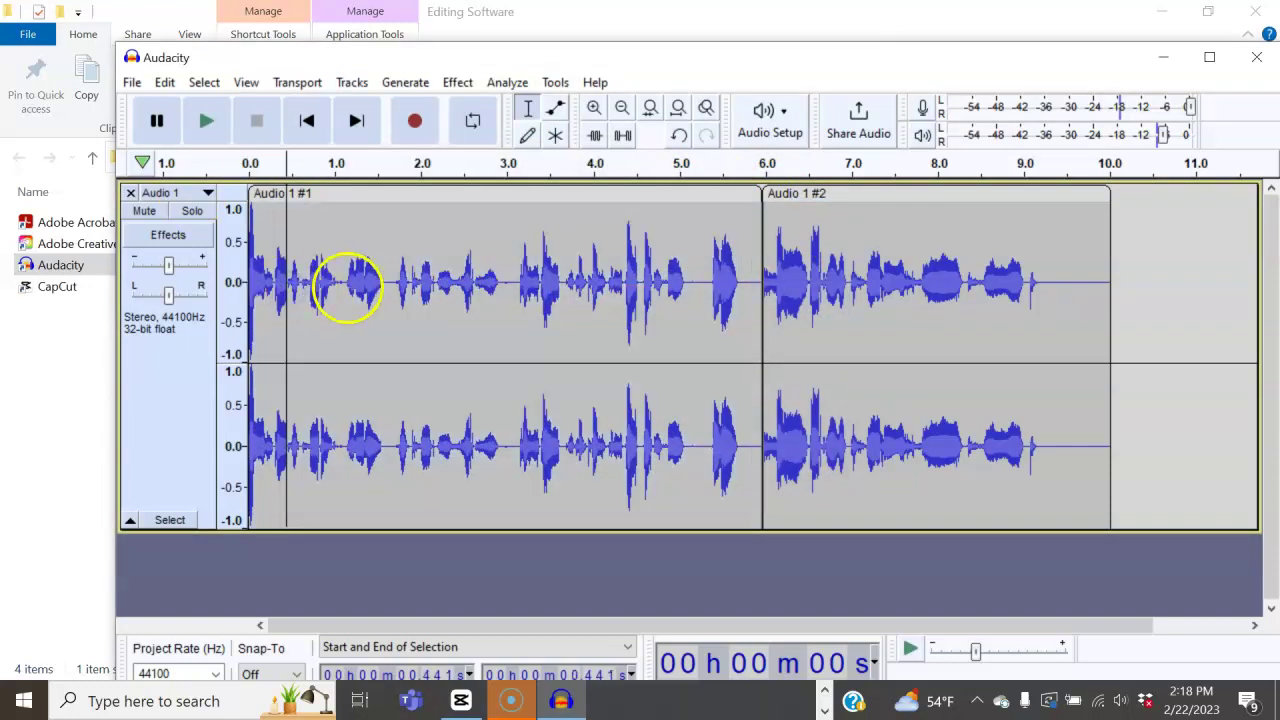
pyautogui.press('space')
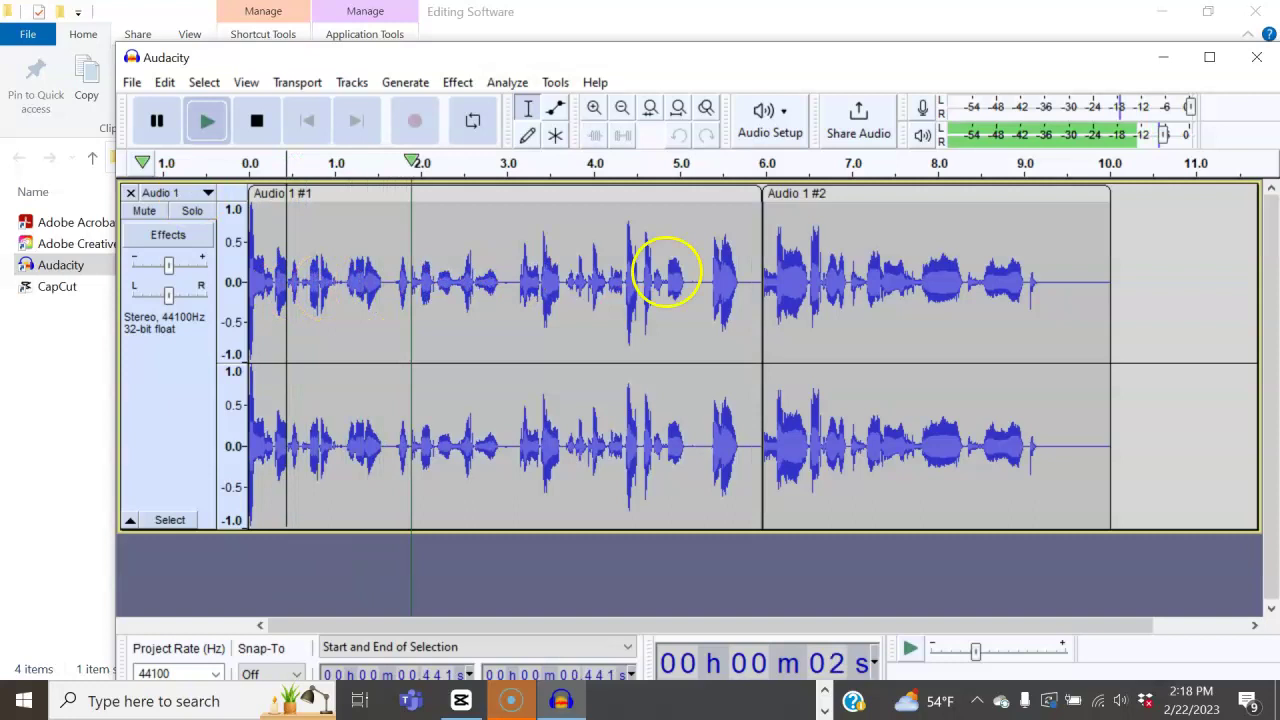
pyautogui.click(697, 278)
pyautogui.press('space')
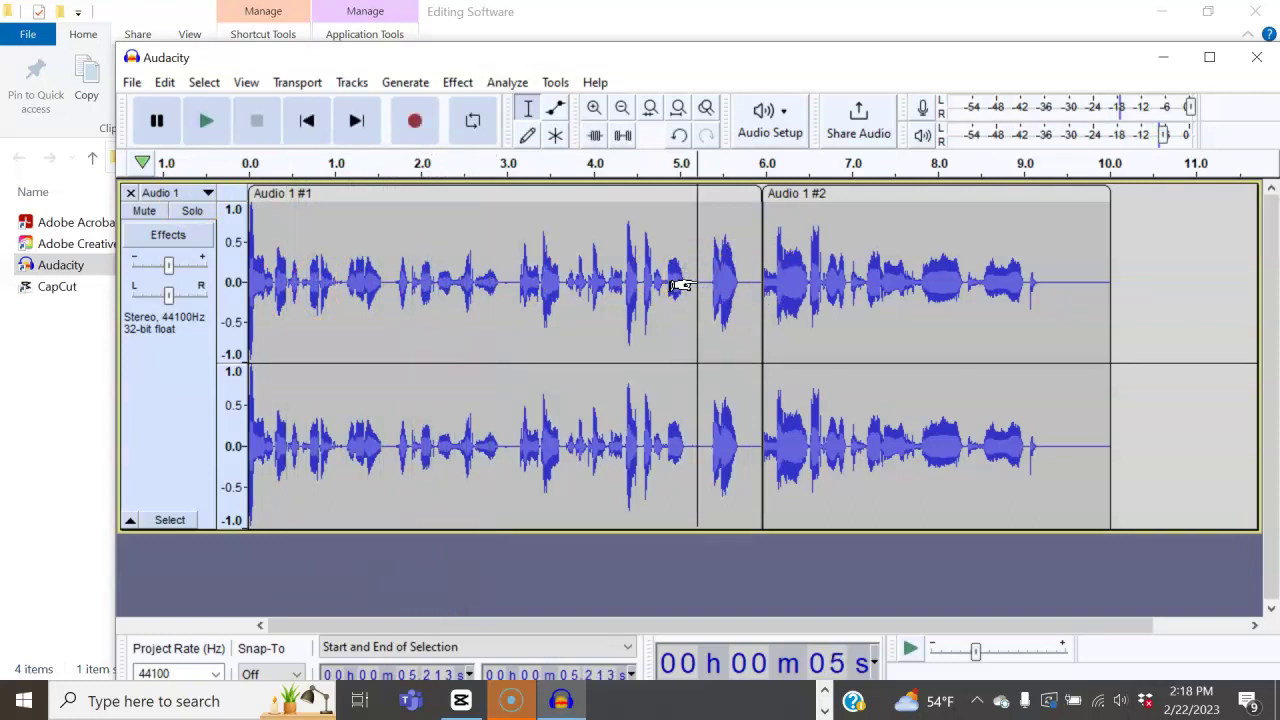
pyautogui.click(716, 281)
pyautogui.press('space')
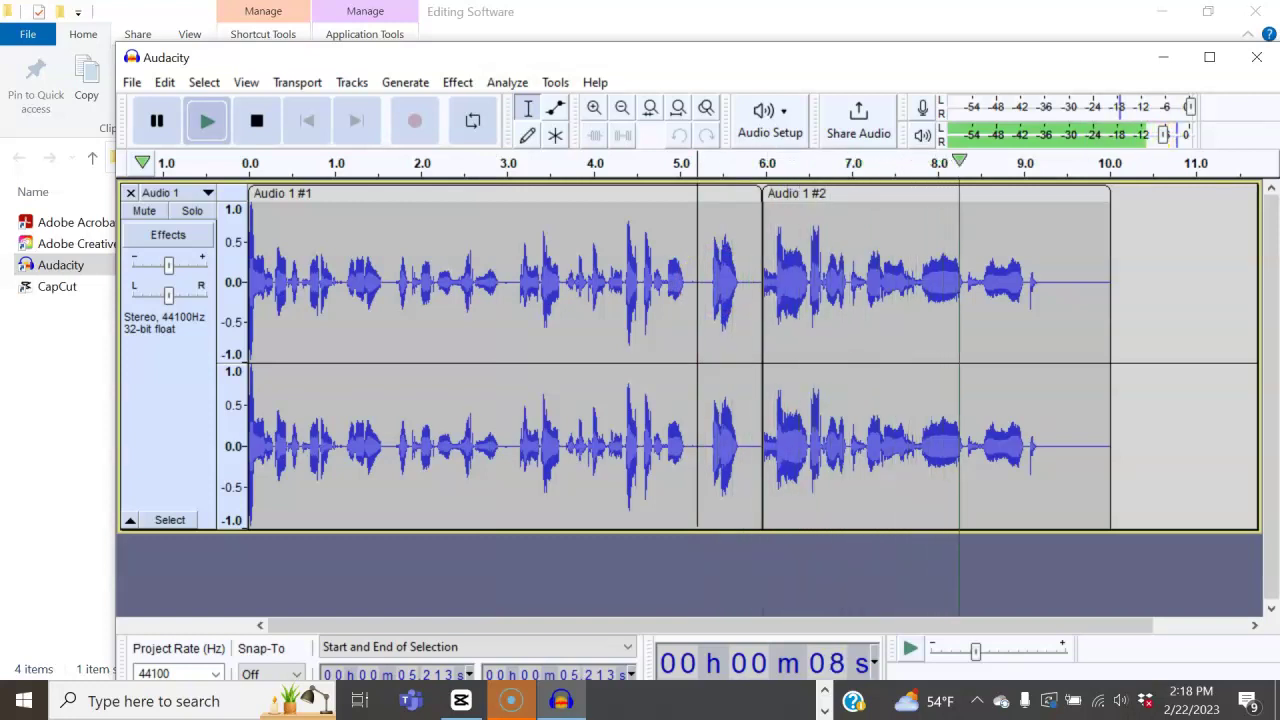
pyautogui.click(785, 305)
# Select the audio from 0 to about 9.5 s
pyautogui.click(1060, 285)
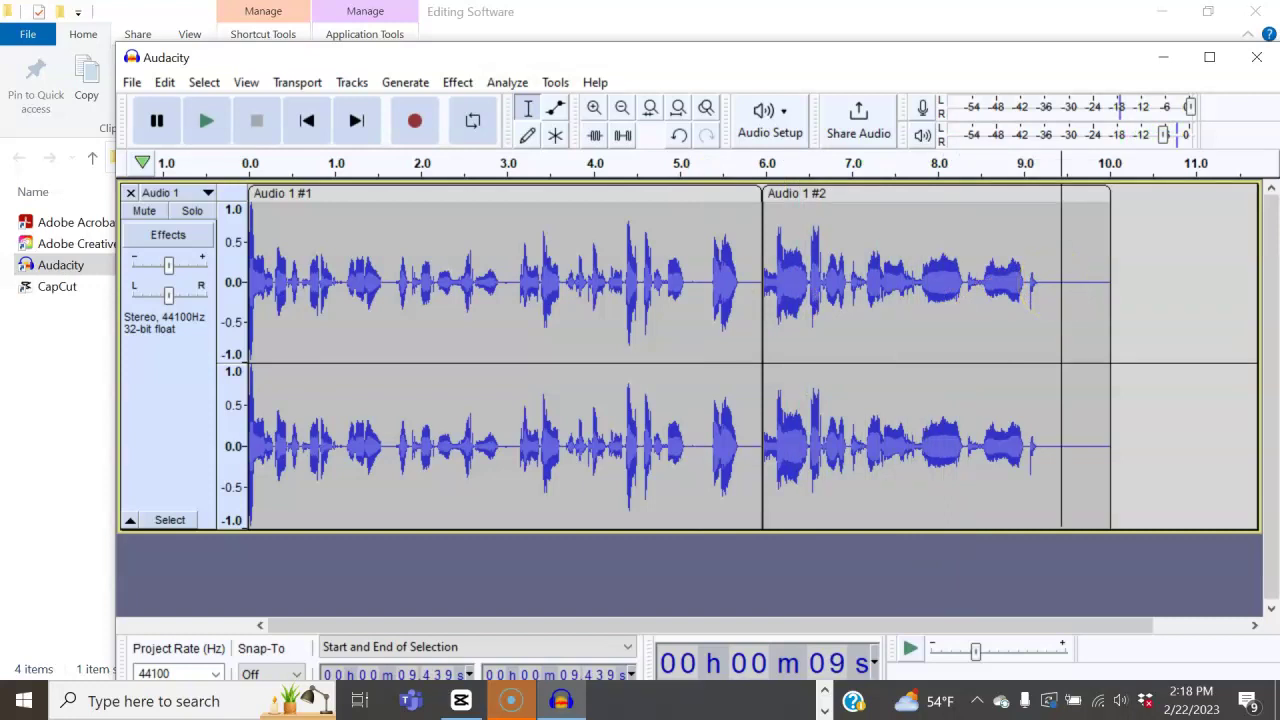
pyautogui.hotkey('ctrl', 'a')
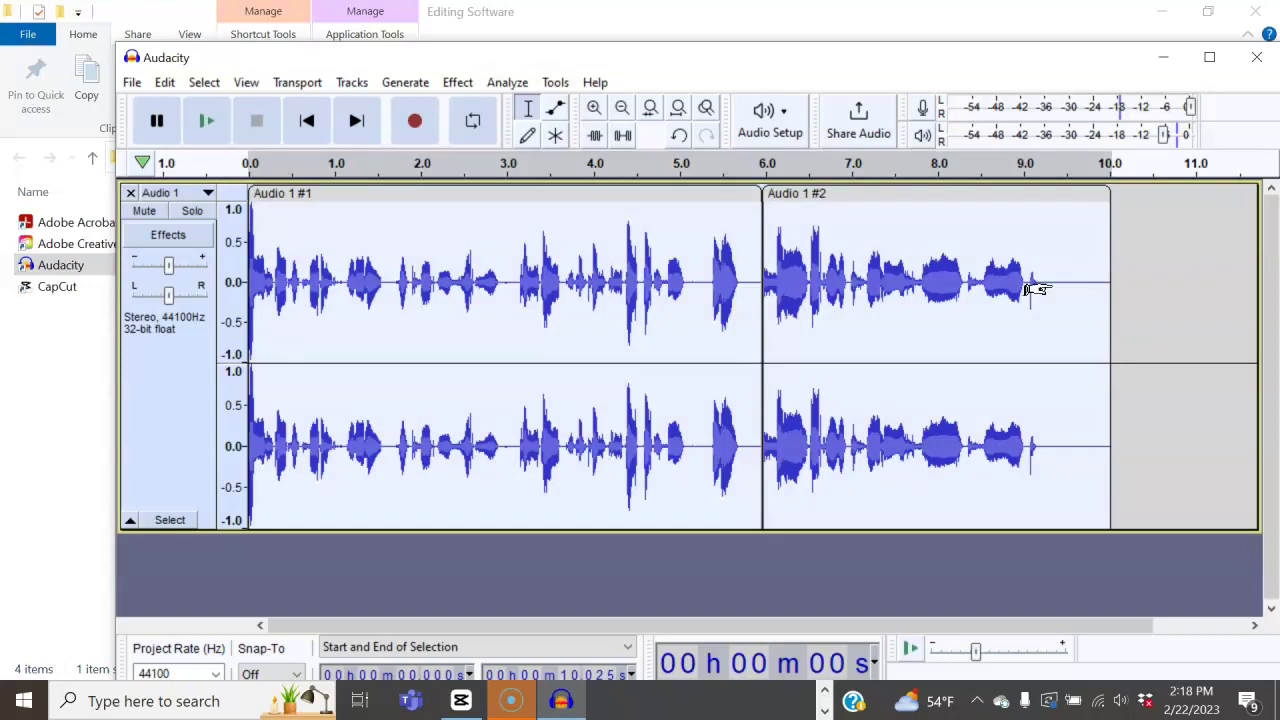
pyautogui.click(1051, 277)
pyautogui.moveTo(1066, 280); pyautogui.dragTo(234, 334)
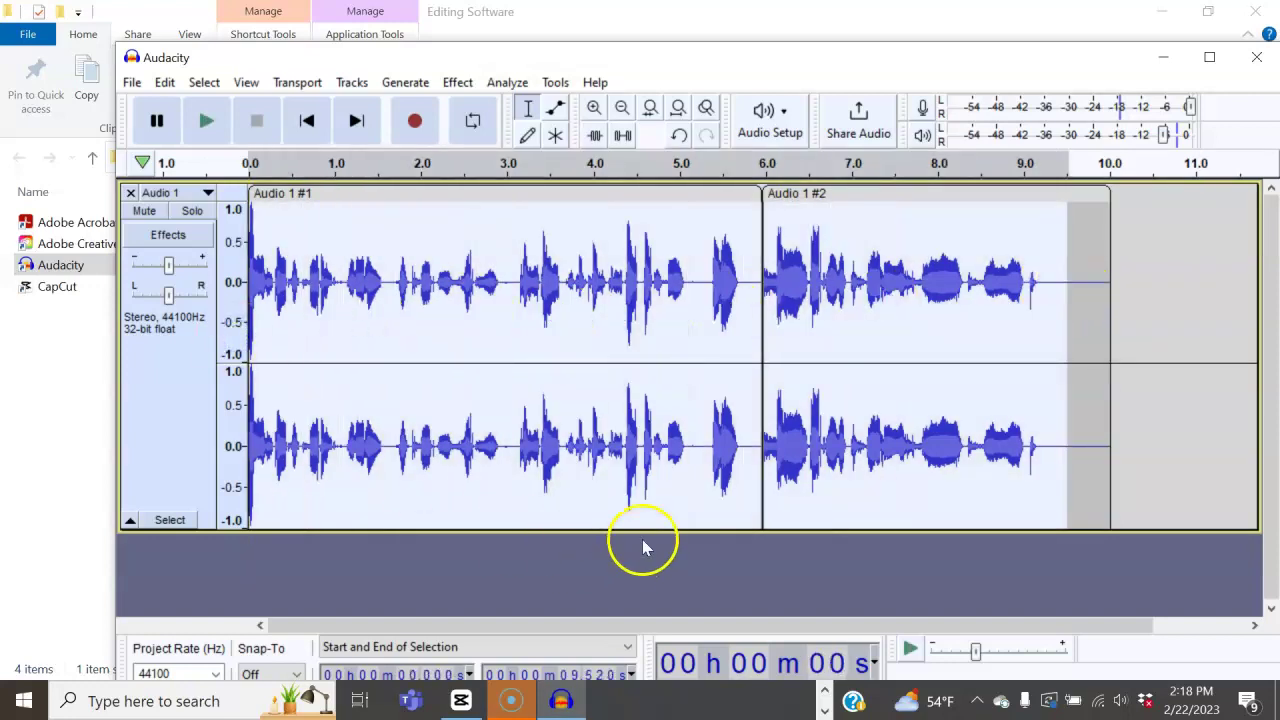
pyautogui.click(355, 83)
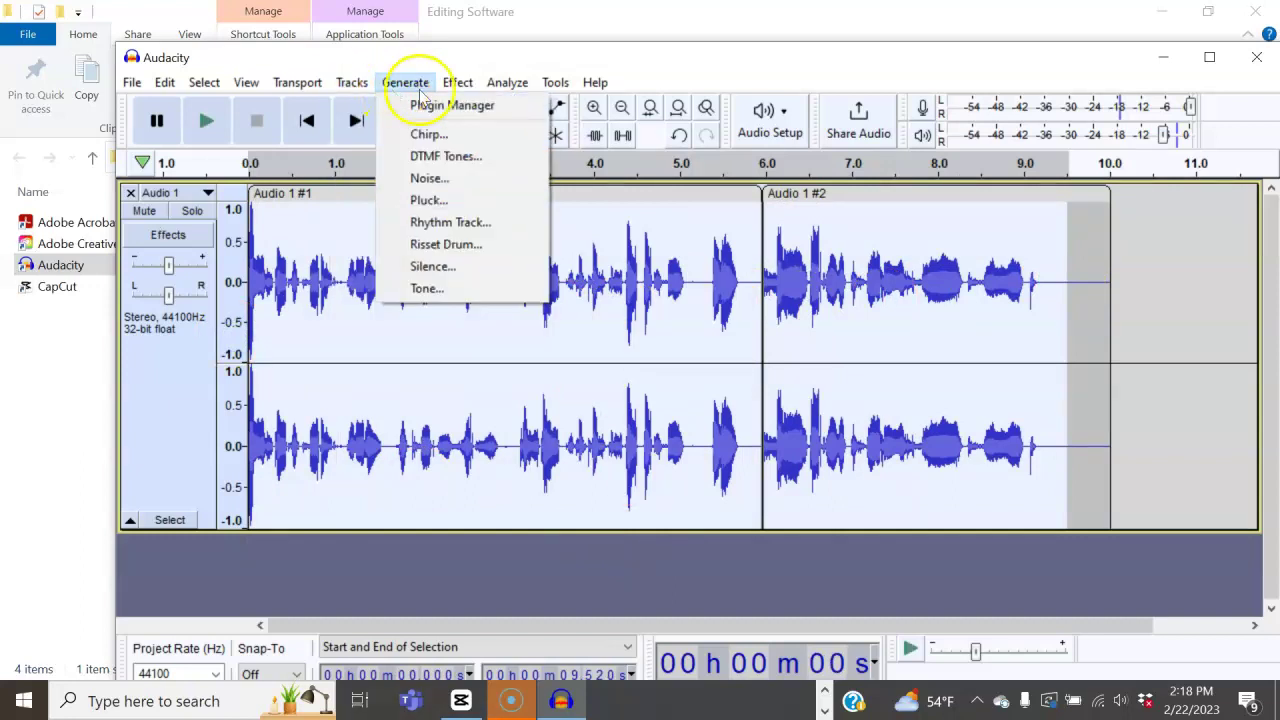
pyautogui.moveTo(450, 97)
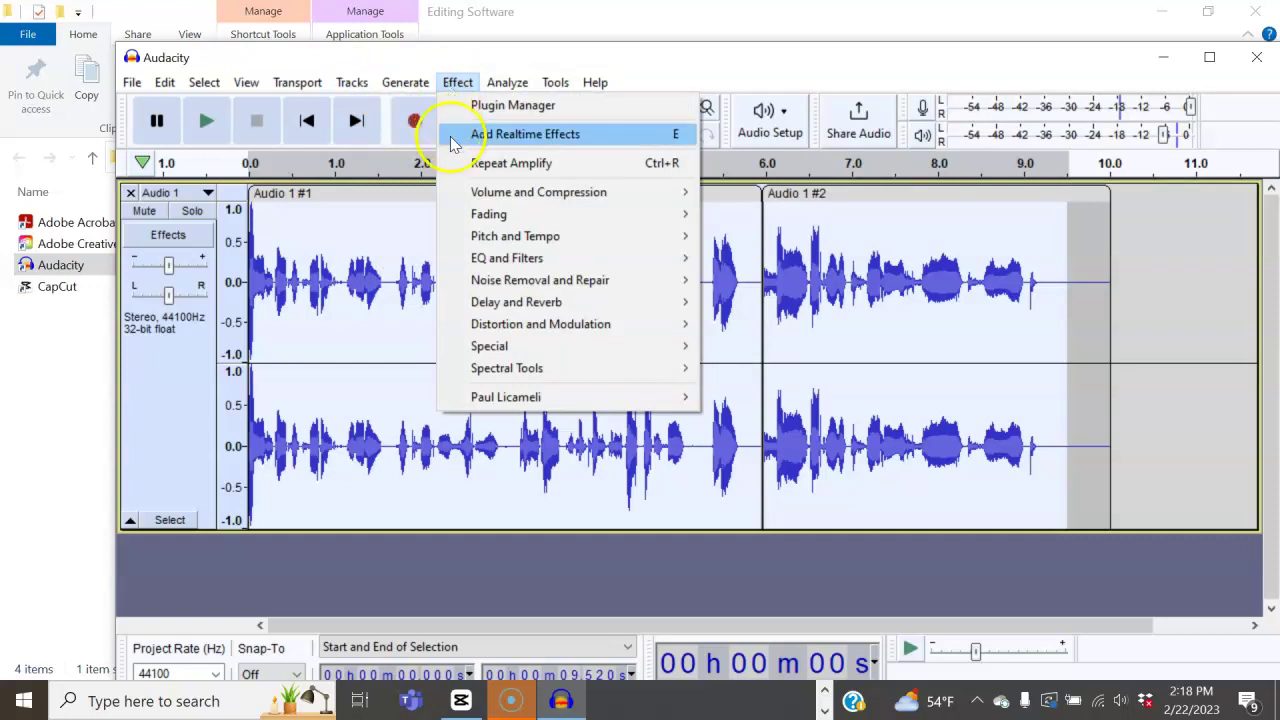
pyautogui.moveTo(462, 192)
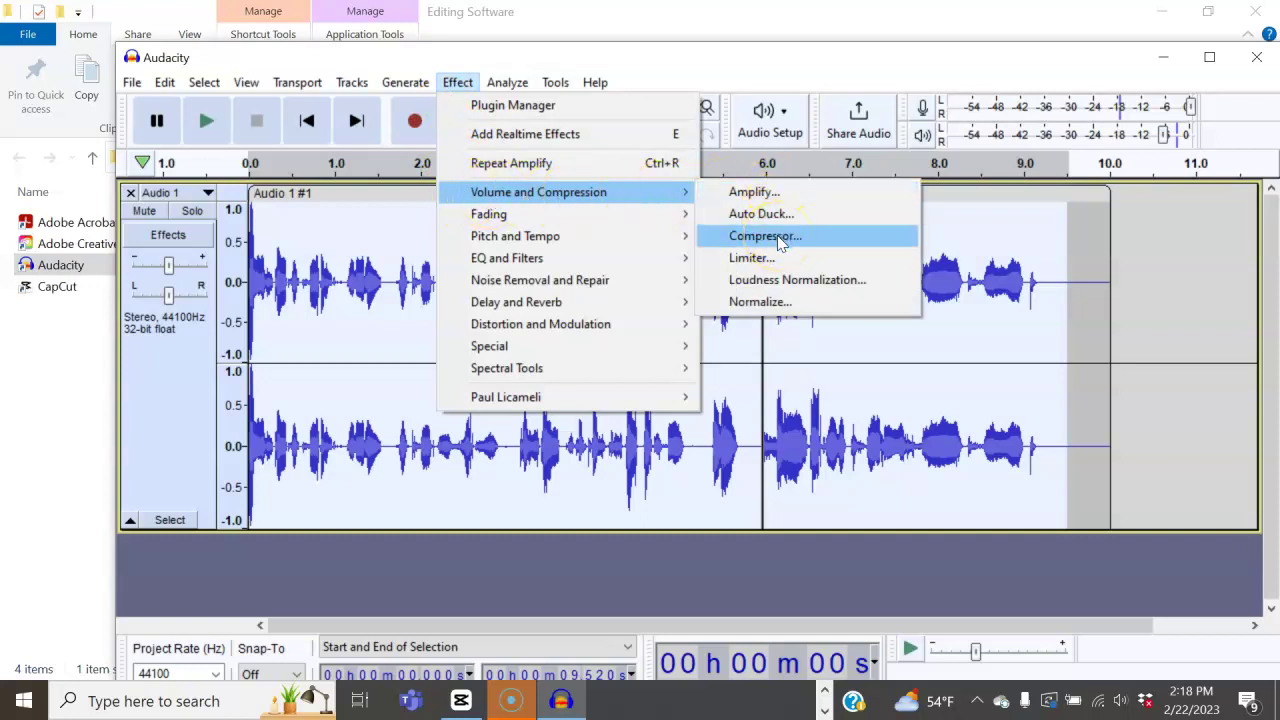
pyautogui.click(372, 350)
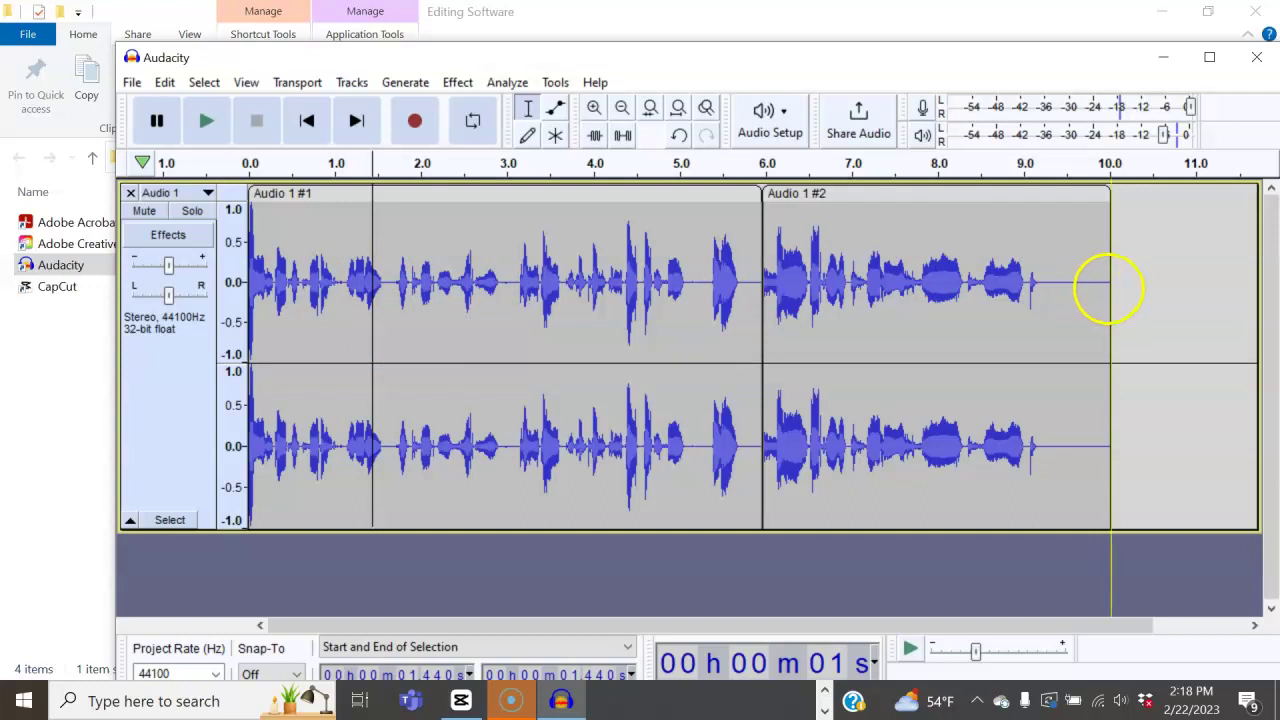
# Select everything in Audio 1 and delete both recorded clips, leaving an empty stereo track
pyautogui.click(1110, 287)
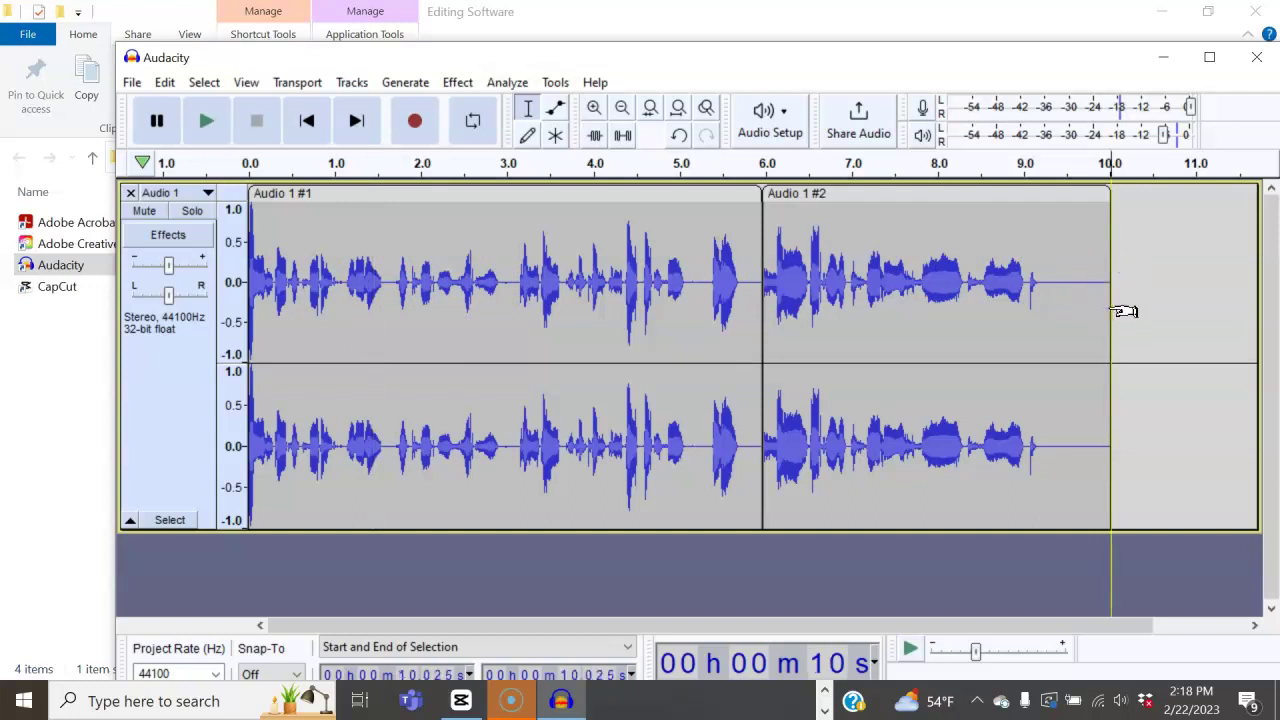
pyautogui.hotkey('ctrl', 'a')
pyautogui.press('Delete')
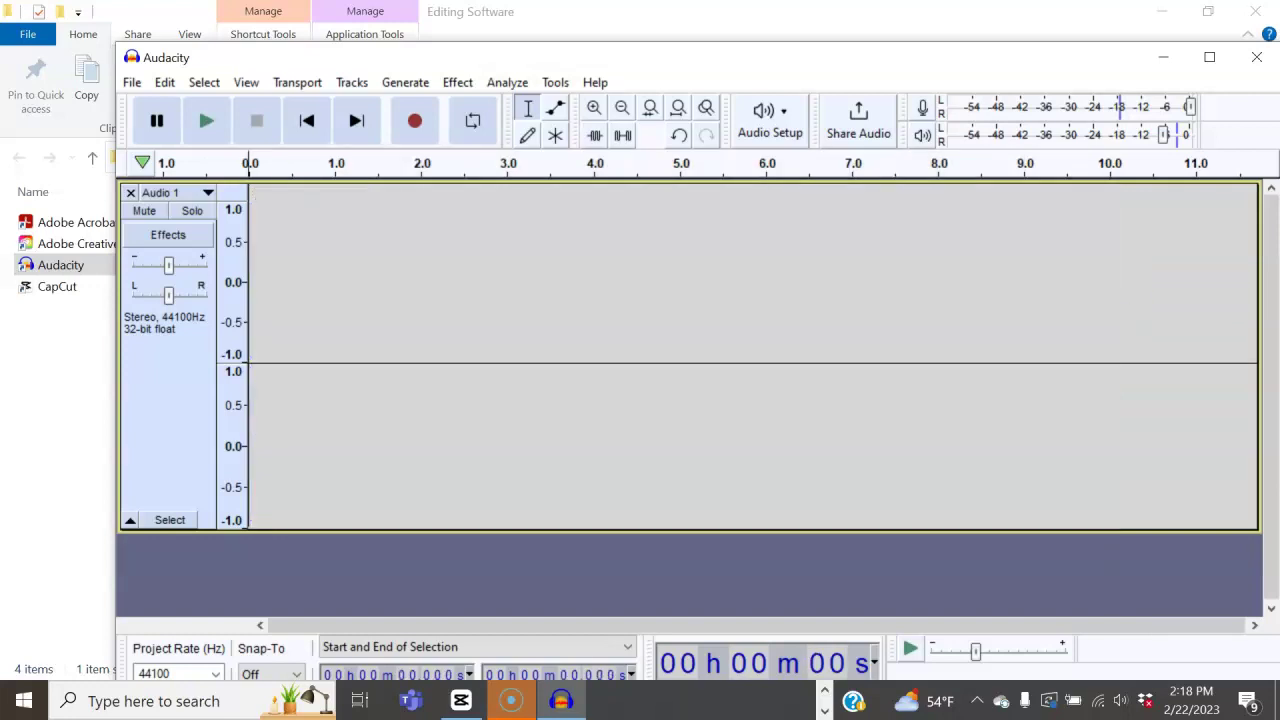
pyautogui.click(131, 82)
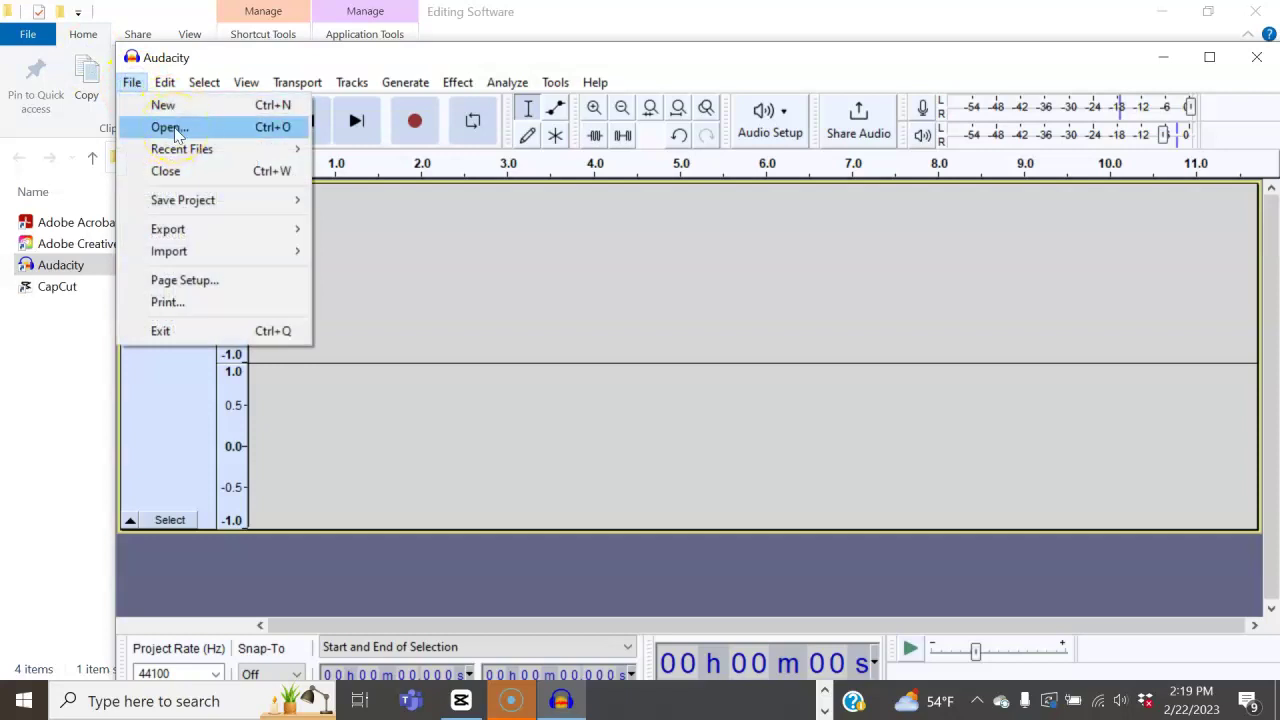
pyautogui.click(455, 172)
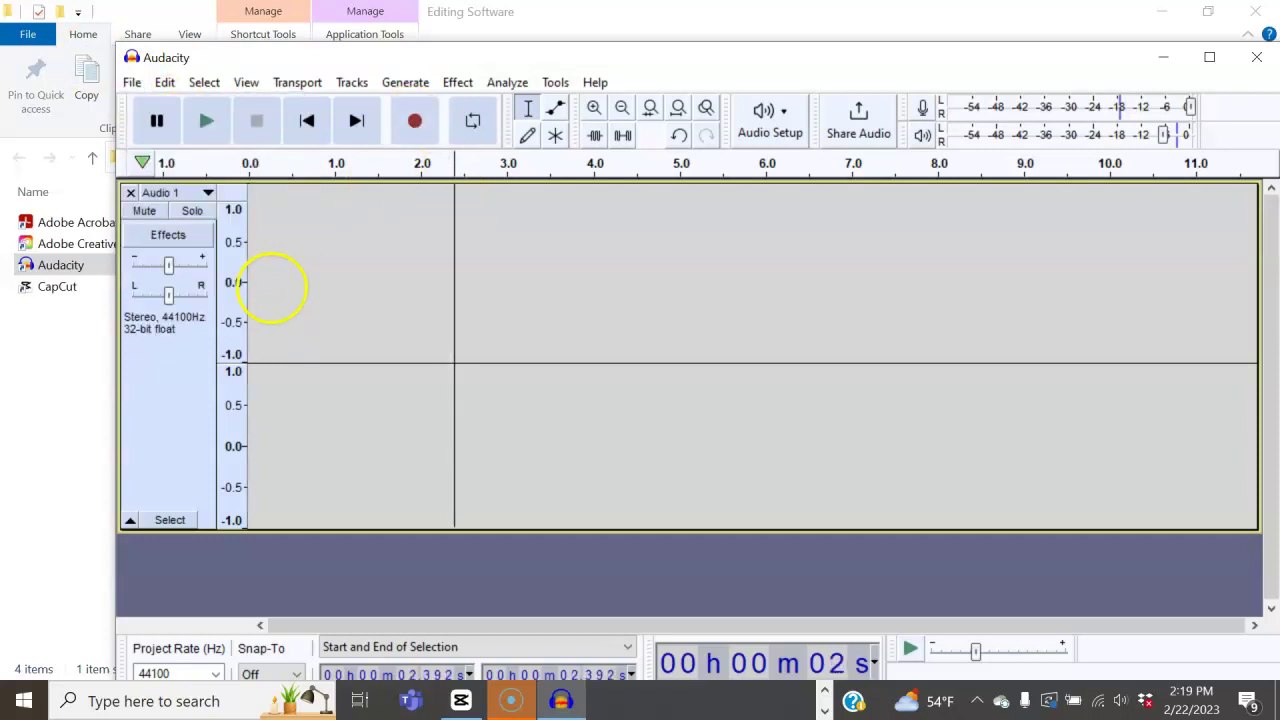
# Record a new voice clip of about 4.6 seconds from the start of Audio 1
pyautogui.click(160, 193)
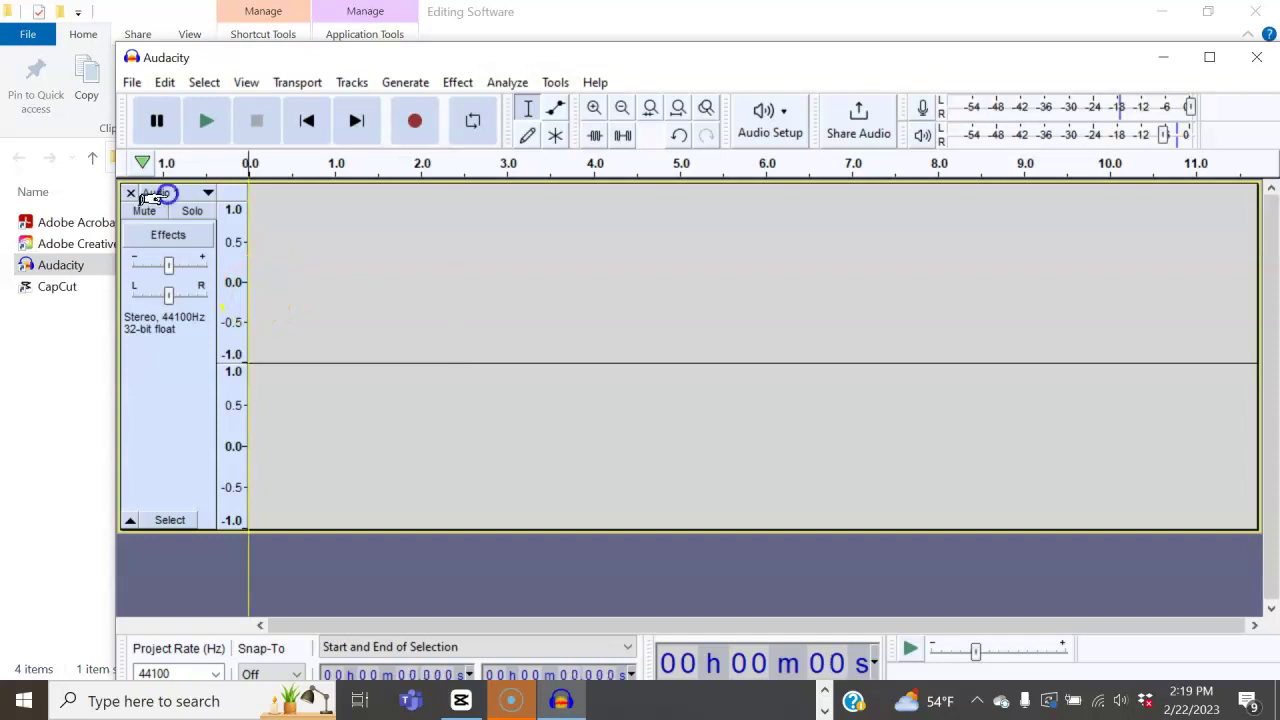
pyautogui.click(408, 130)
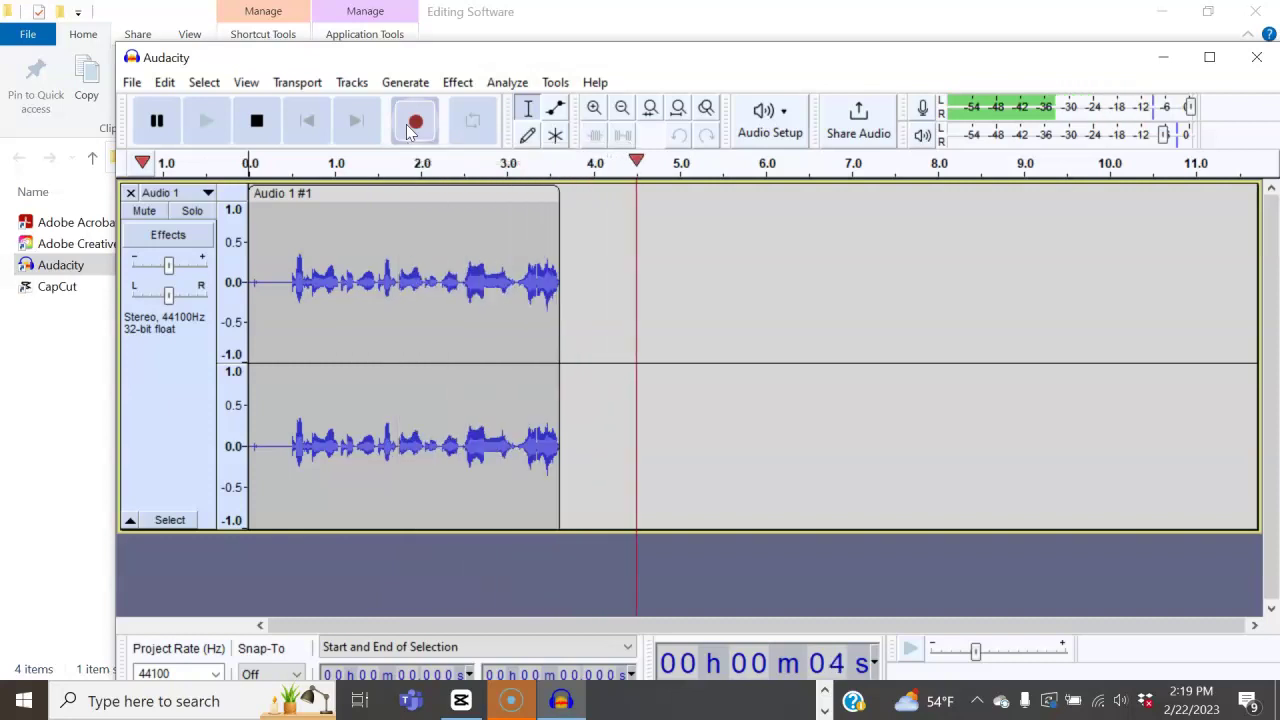
pyautogui.press('space')
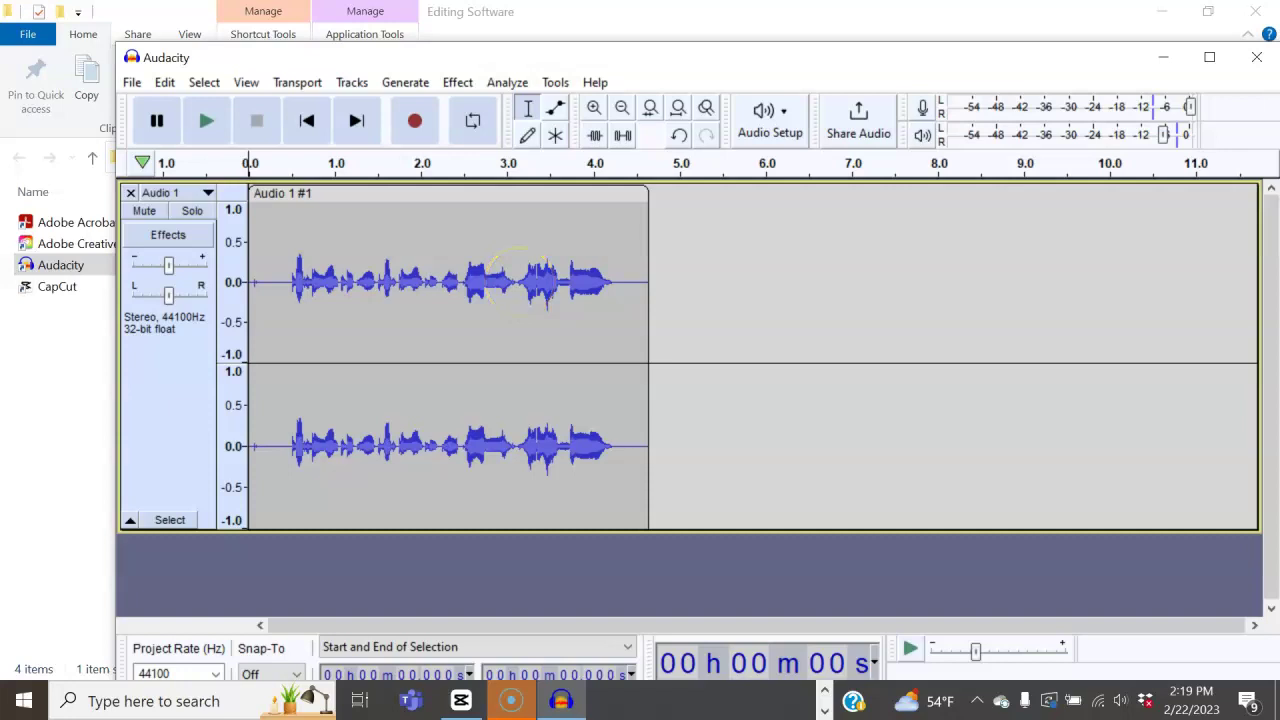
# Audition the section from about 2.50 to 3.14 s and zoom in on it
pyautogui.moveTo(519, 283); pyautogui.dragTo(465, 285)
pyautogui.press('space')
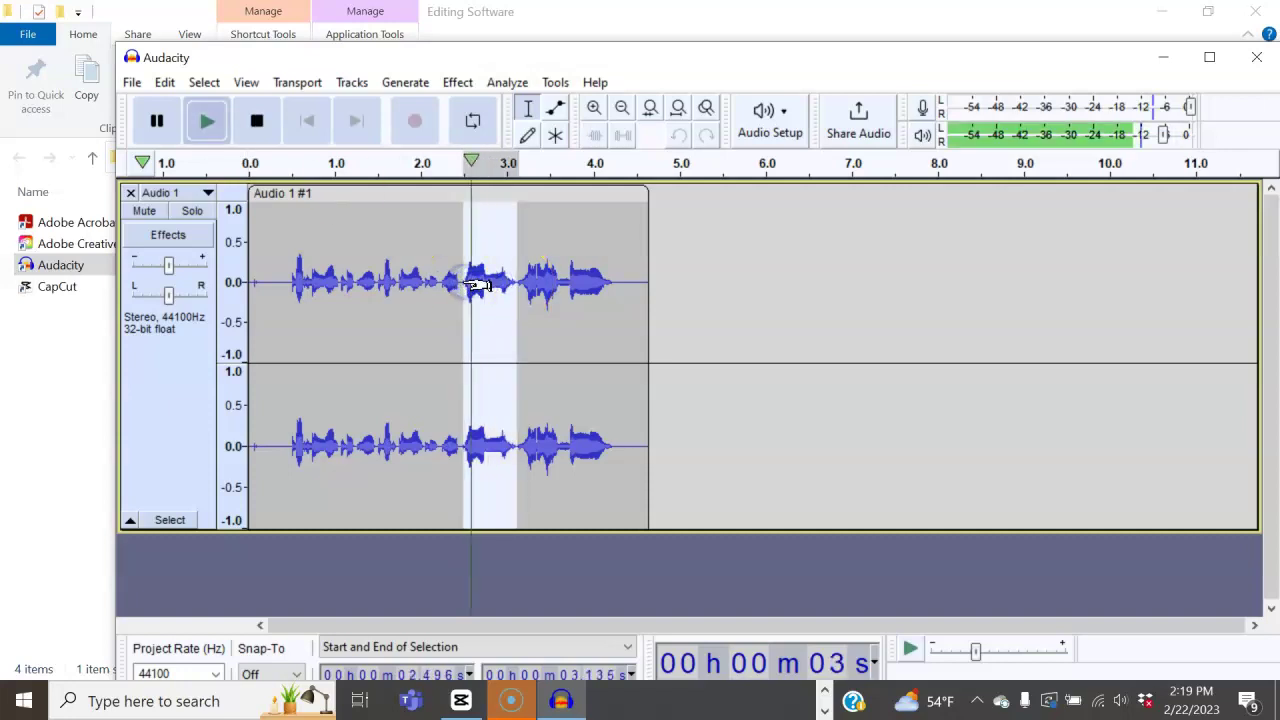
pyautogui.click(593, 108)
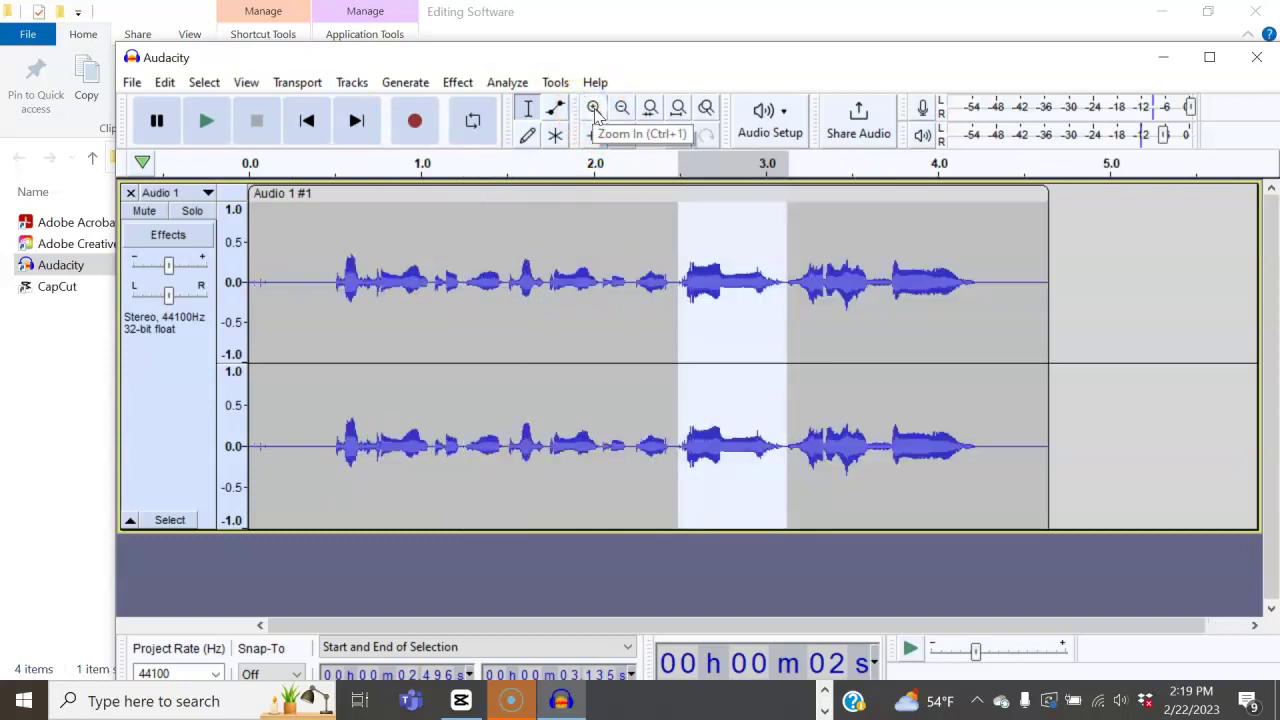
pyautogui.click(593, 108)
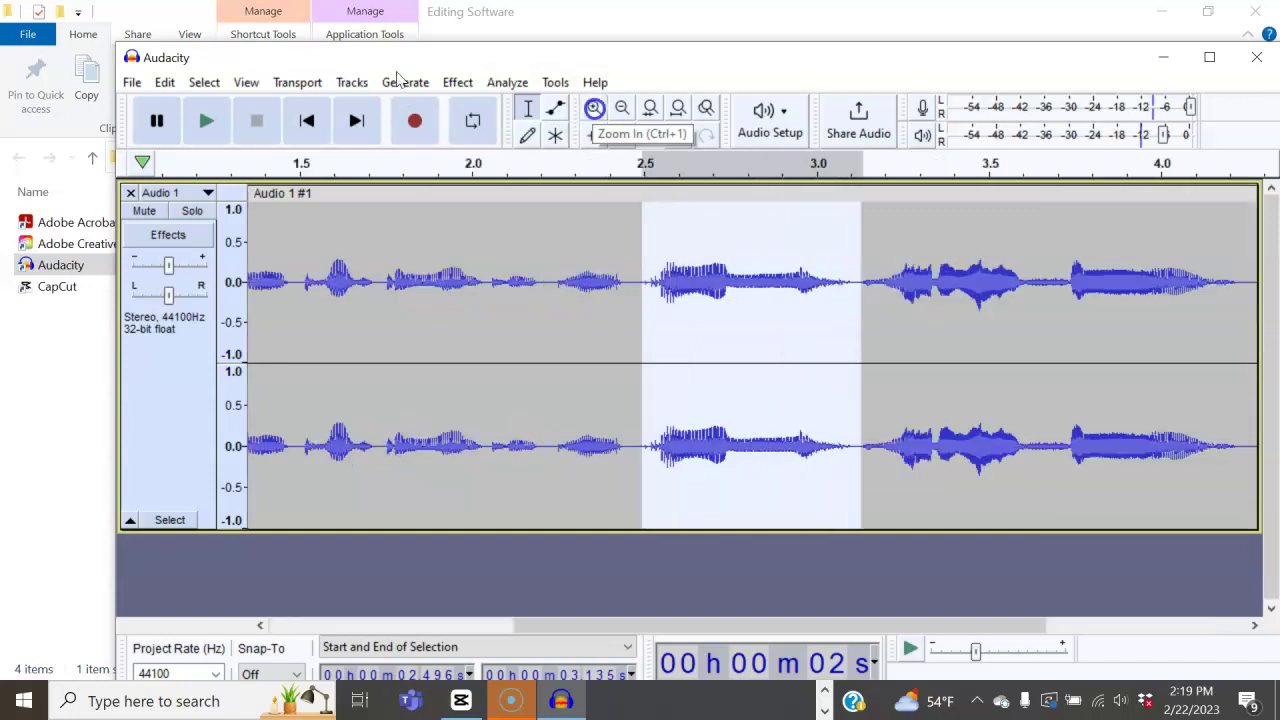
pyautogui.click(593, 108)
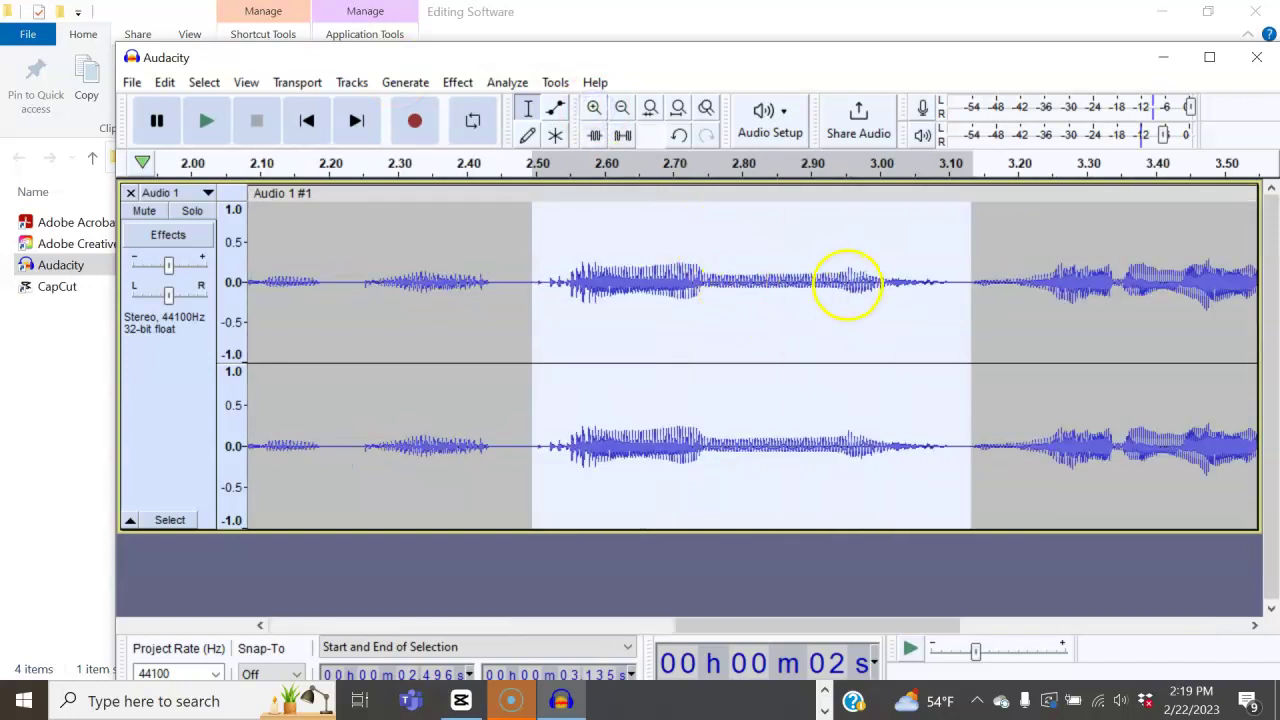
# Cut the 2.49–3.13 s filler, then delete the whole remaining recording
pyautogui.moveTo(846, 283); pyautogui.dragTo(876, 283)
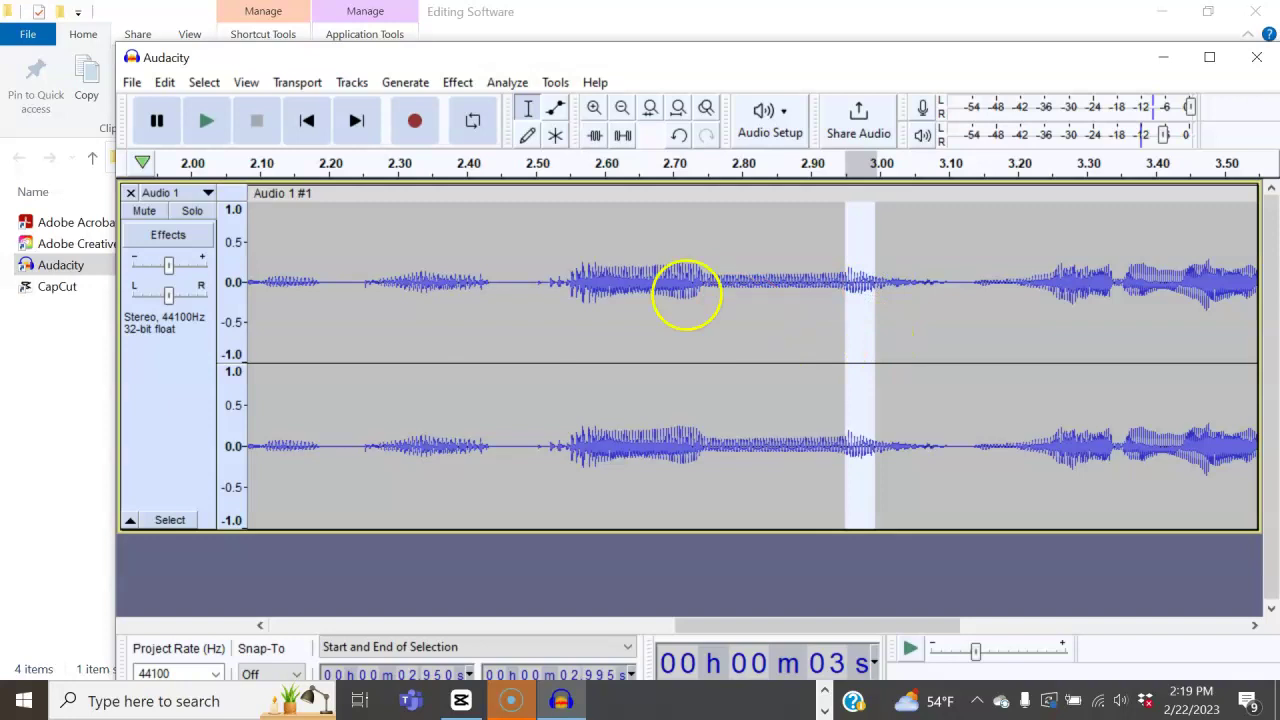
pyautogui.click(536, 283)
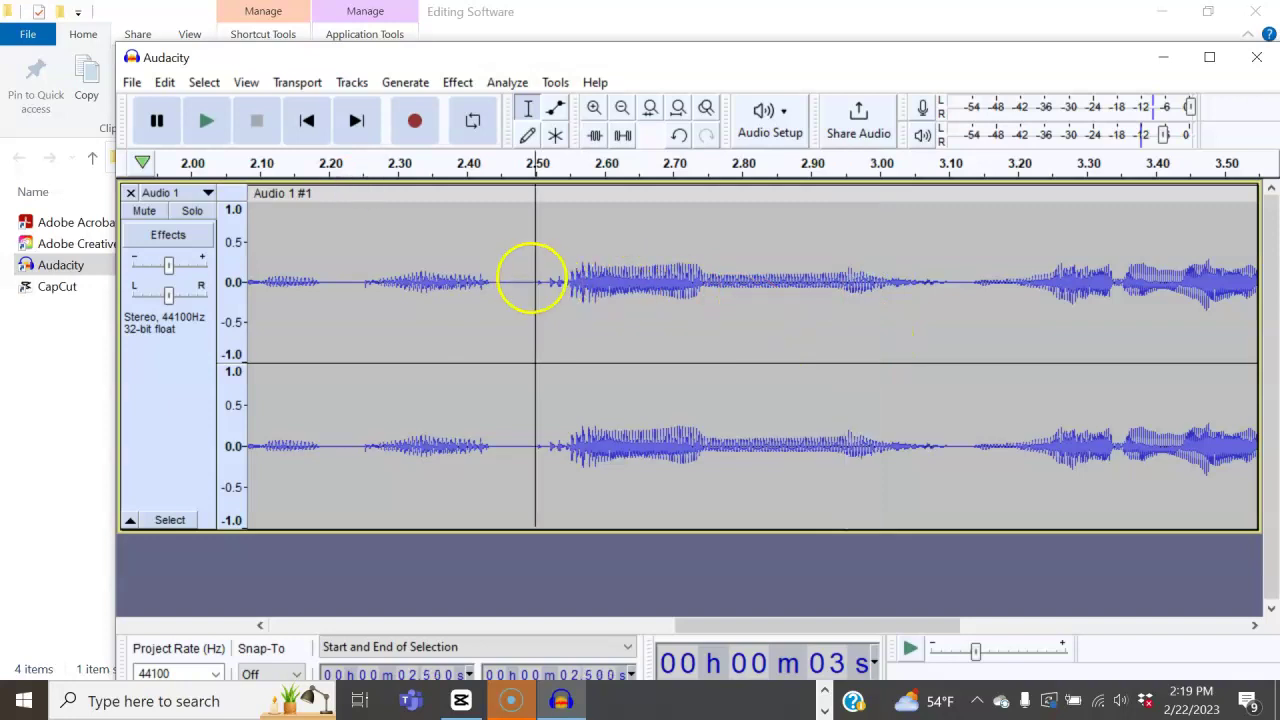
pyautogui.moveTo(533, 281); pyautogui.dragTo(969, 304)
pyautogui.press('Delete')
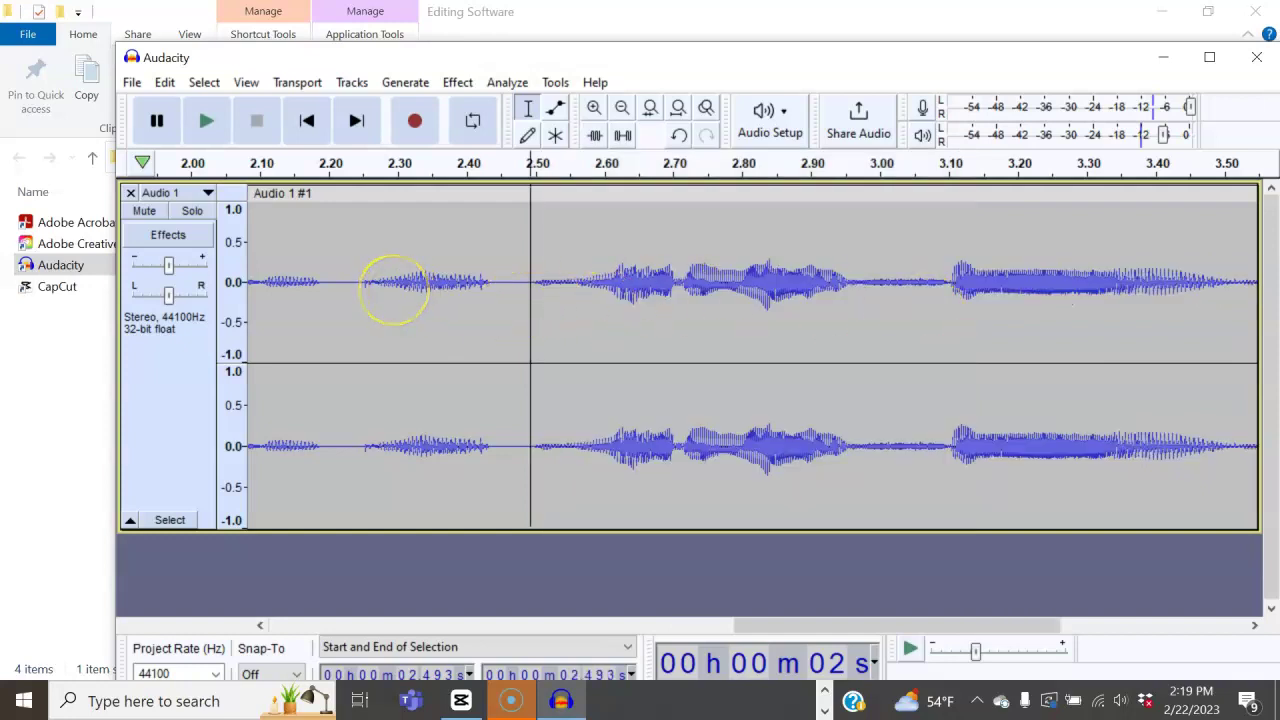
pyautogui.hotkey('ctrl', 'a')
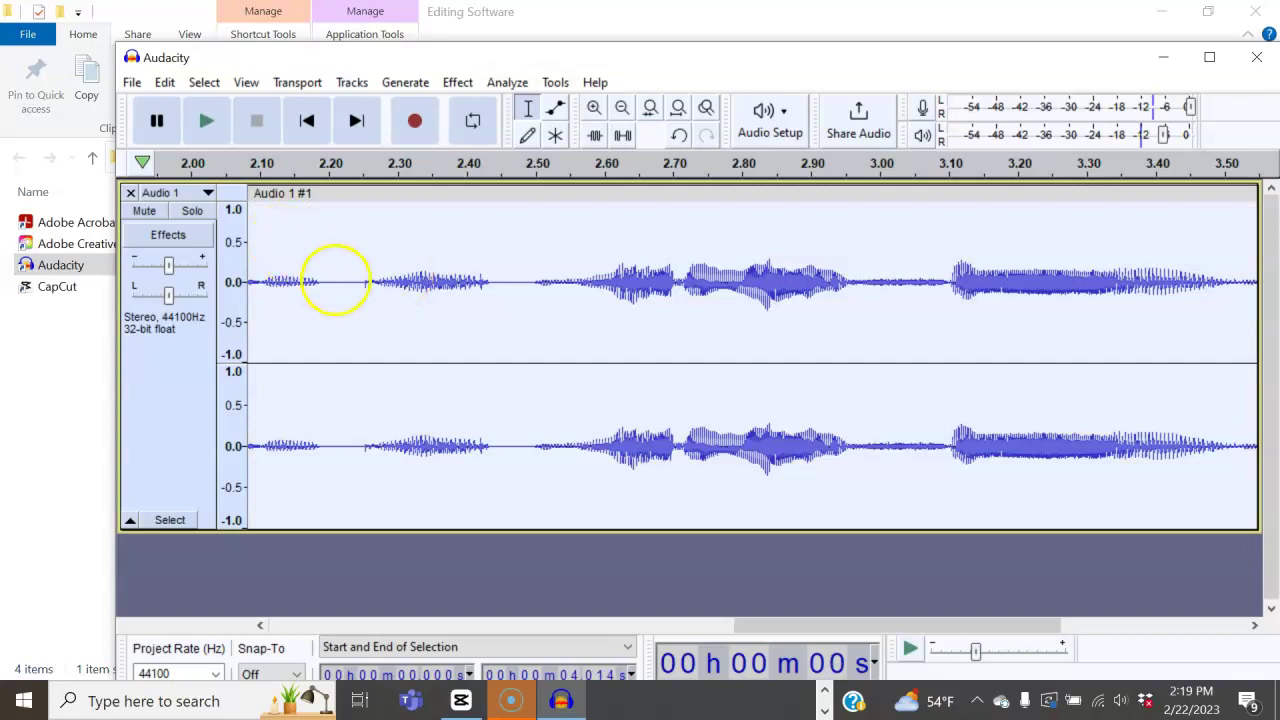
pyautogui.press('Delete')
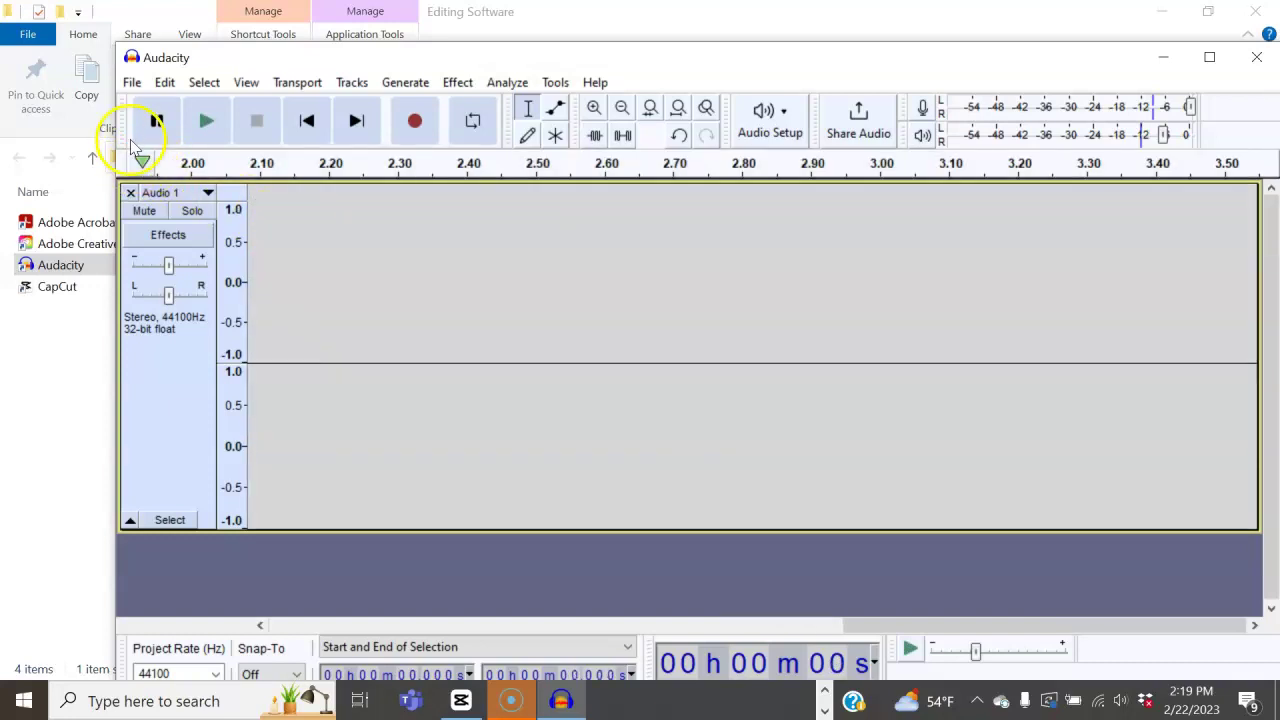
# Open draft_Hoe Phase_audio from the KCC Drafts folder as a new stereo track
pyautogui.click(131, 88)
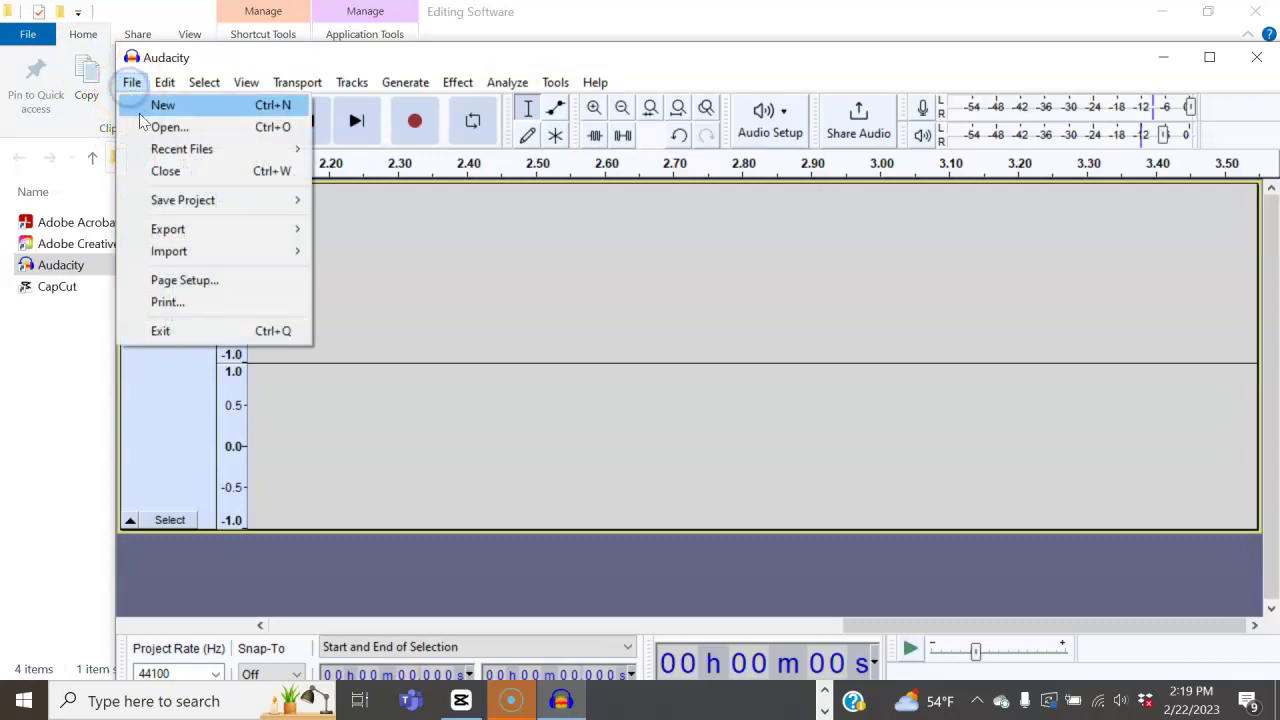
pyautogui.click(160, 127)
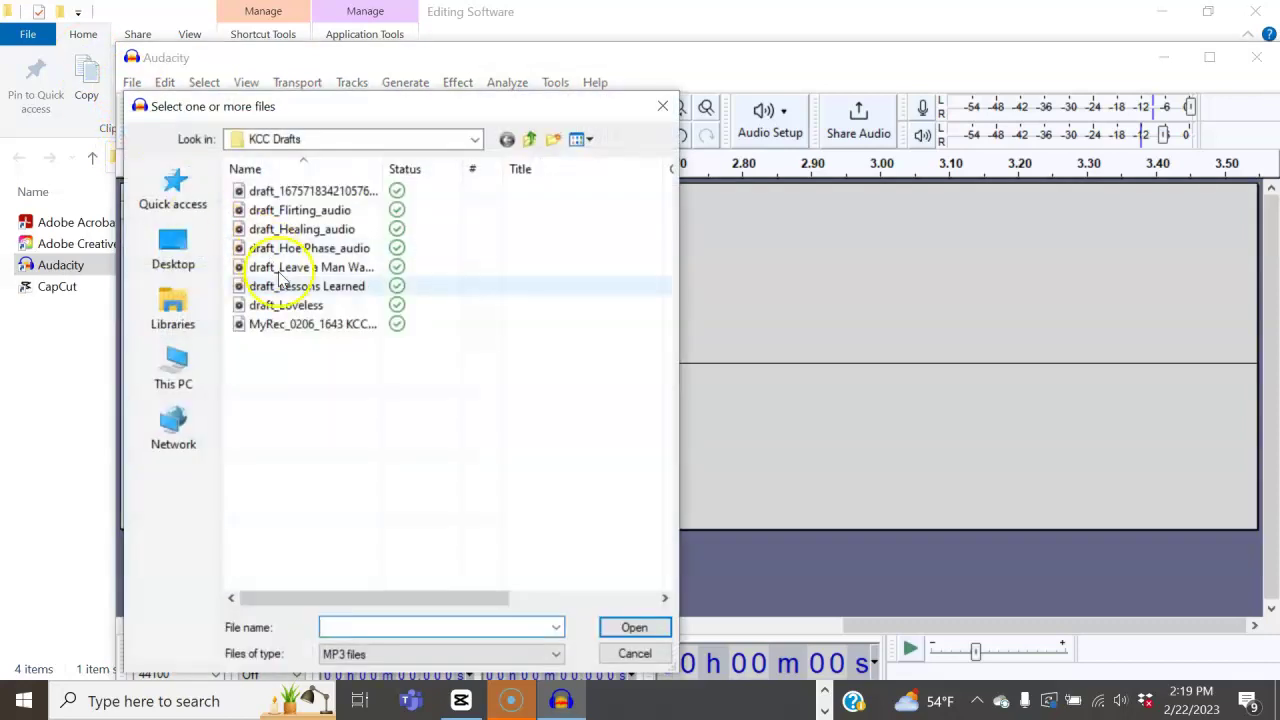
pyautogui.click(297, 250)
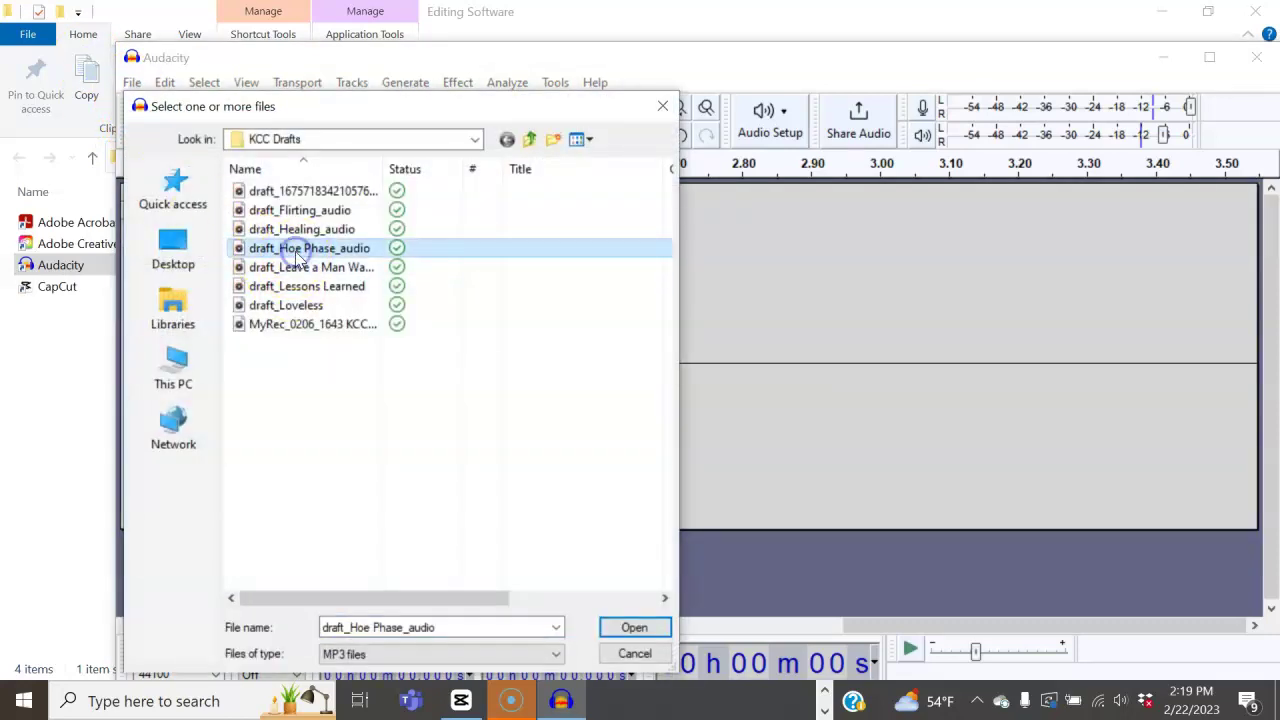
pyautogui.click(632, 627)
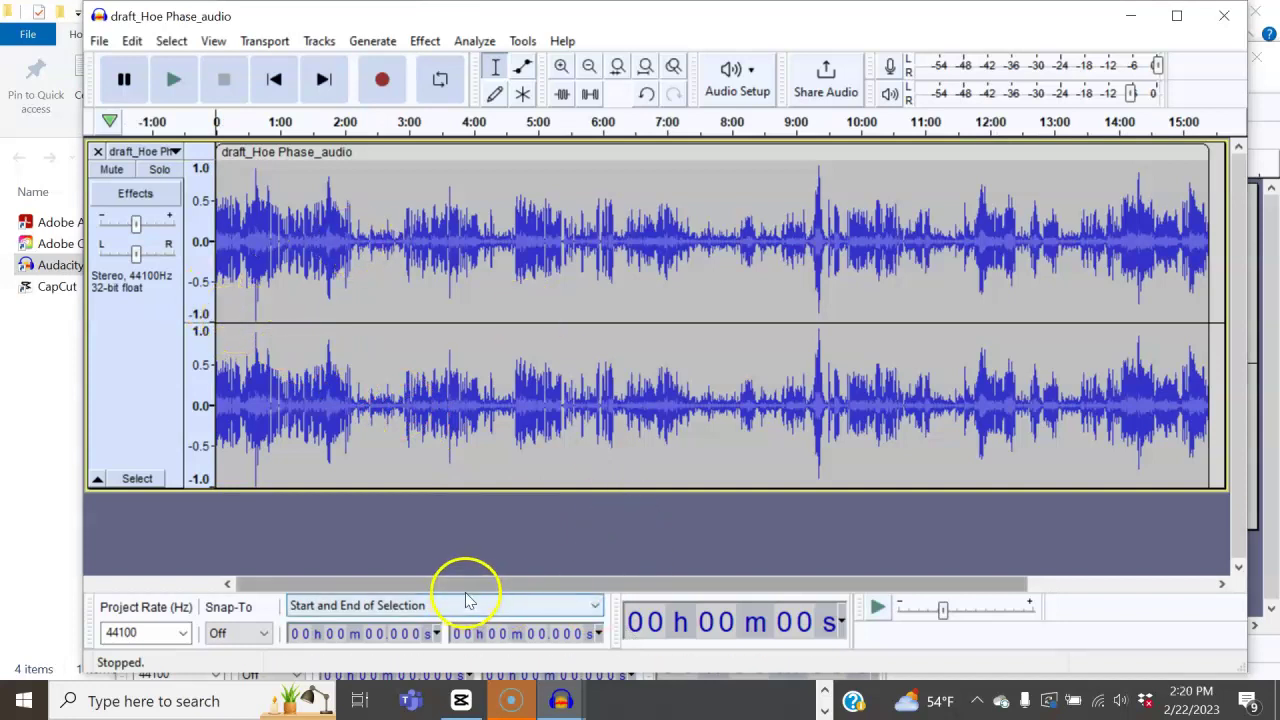
# Zoom in until about 14 seconds show and select the silent first 0.8 seconds
pyautogui.click(561, 66)
pyautogui.click(561, 66)
pyautogui.click(561, 66)
pyautogui.click(561, 66)
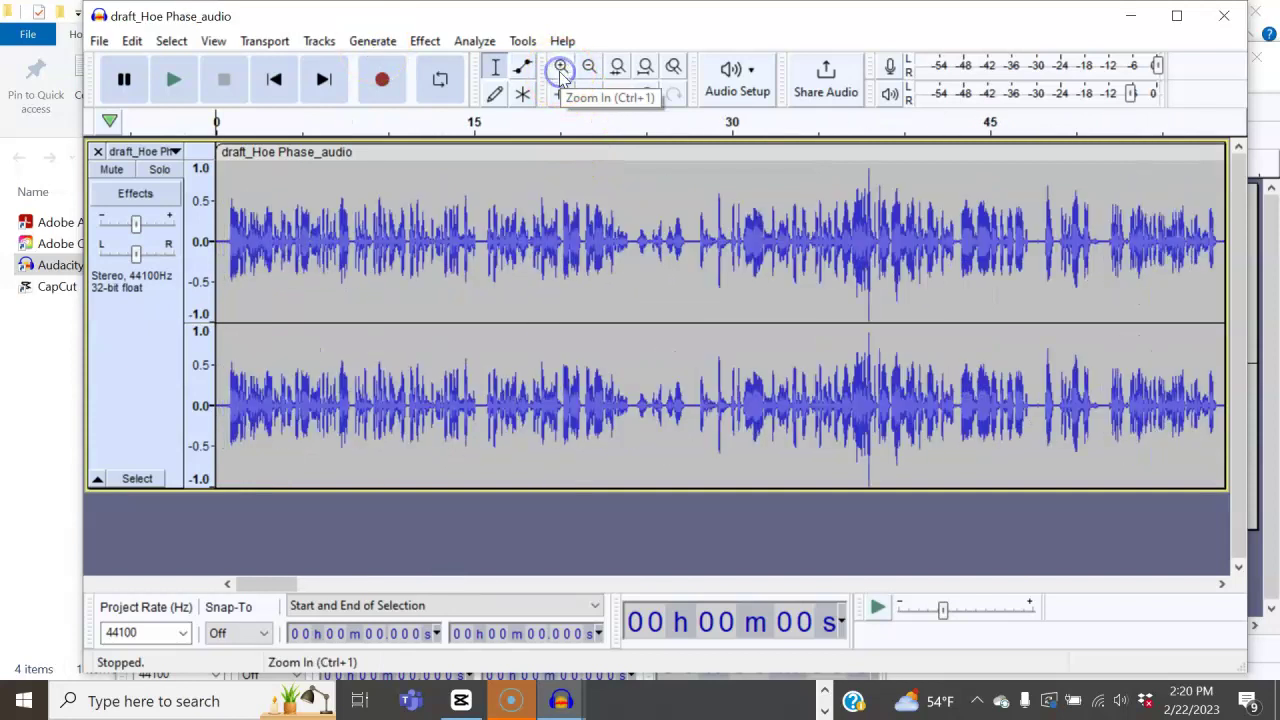
pyautogui.click(561, 70)
pyautogui.click(561, 68)
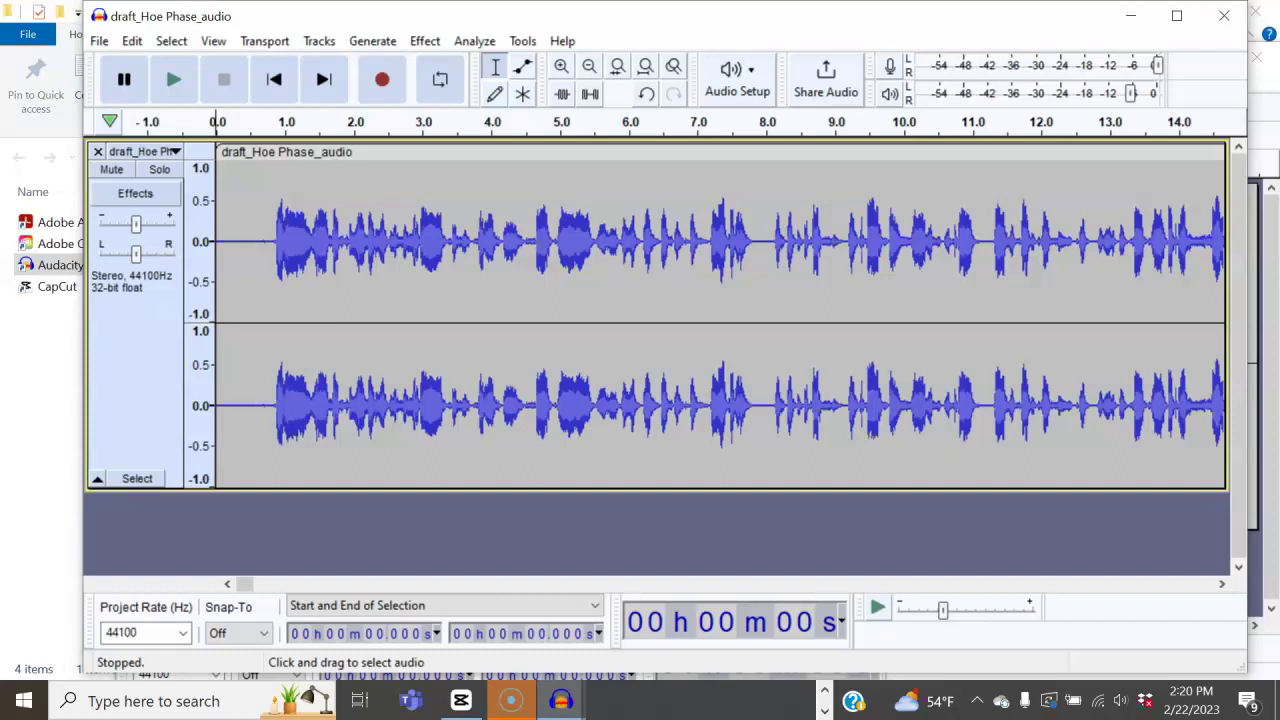
pyautogui.moveTo(271, 245); pyautogui.dragTo(212, 240)
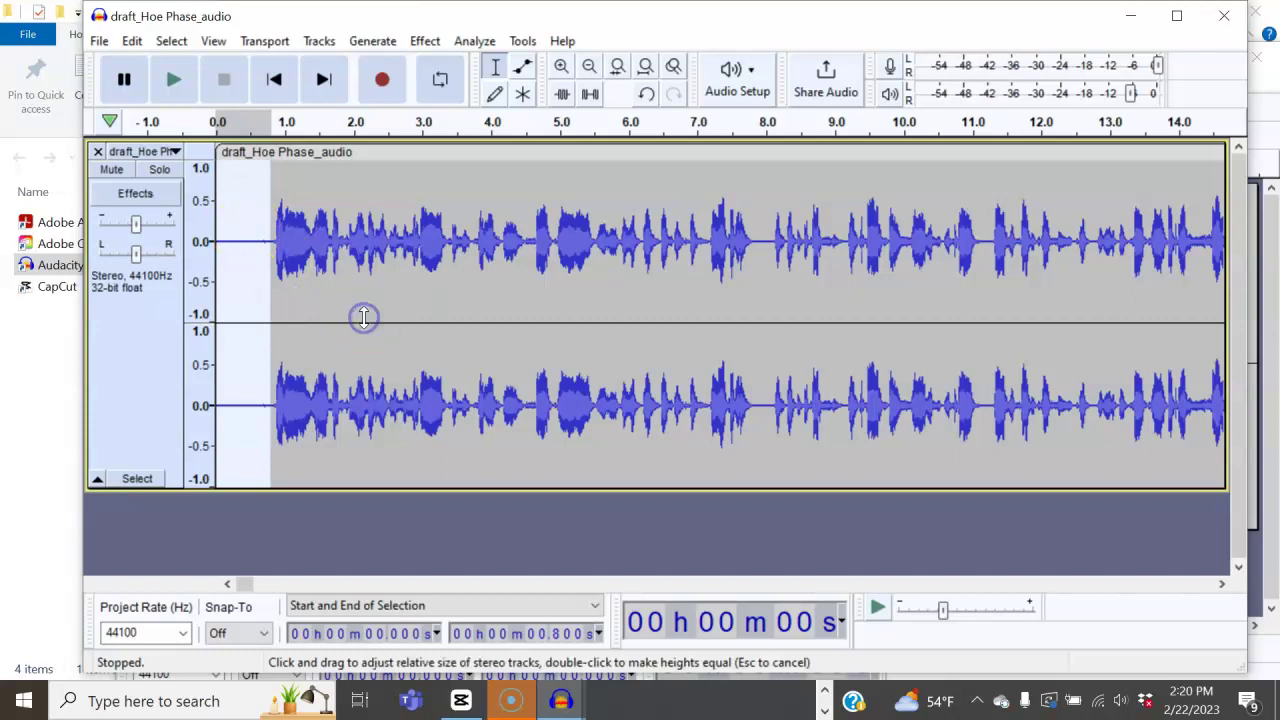
pyautogui.click(360, 322)
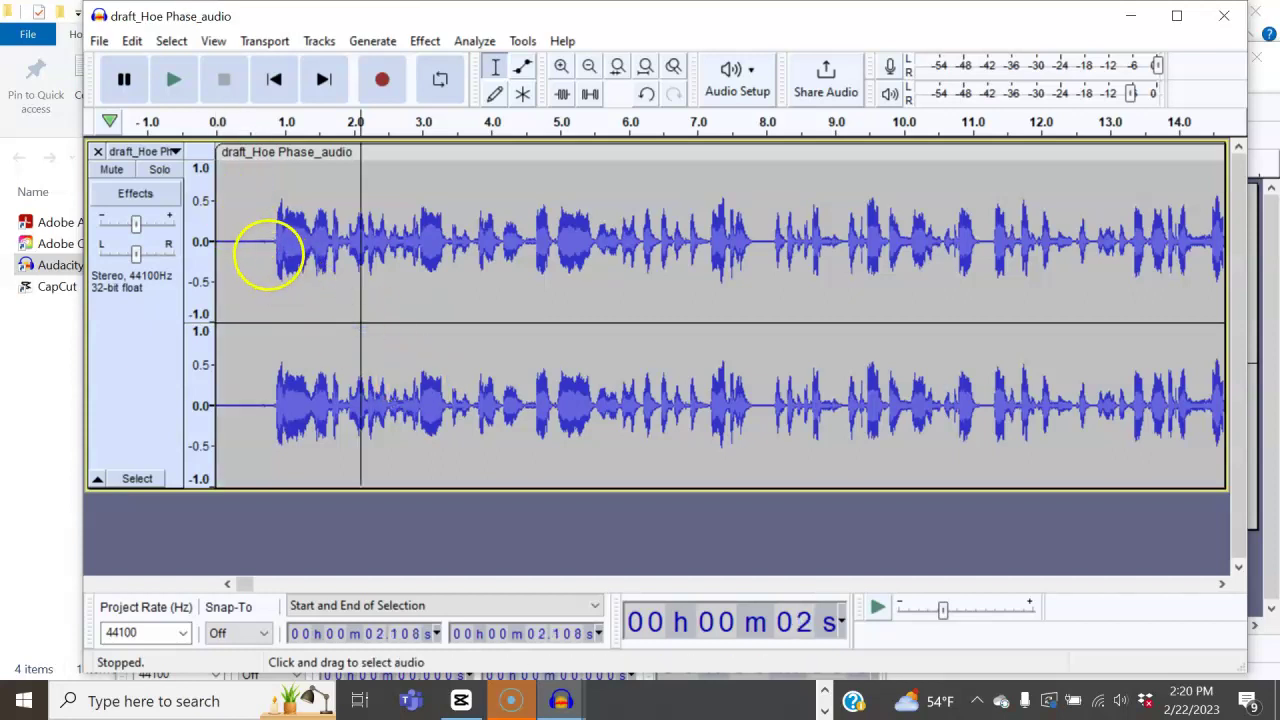
pyautogui.moveTo(268, 242); pyautogui.dragTo(216, 244)
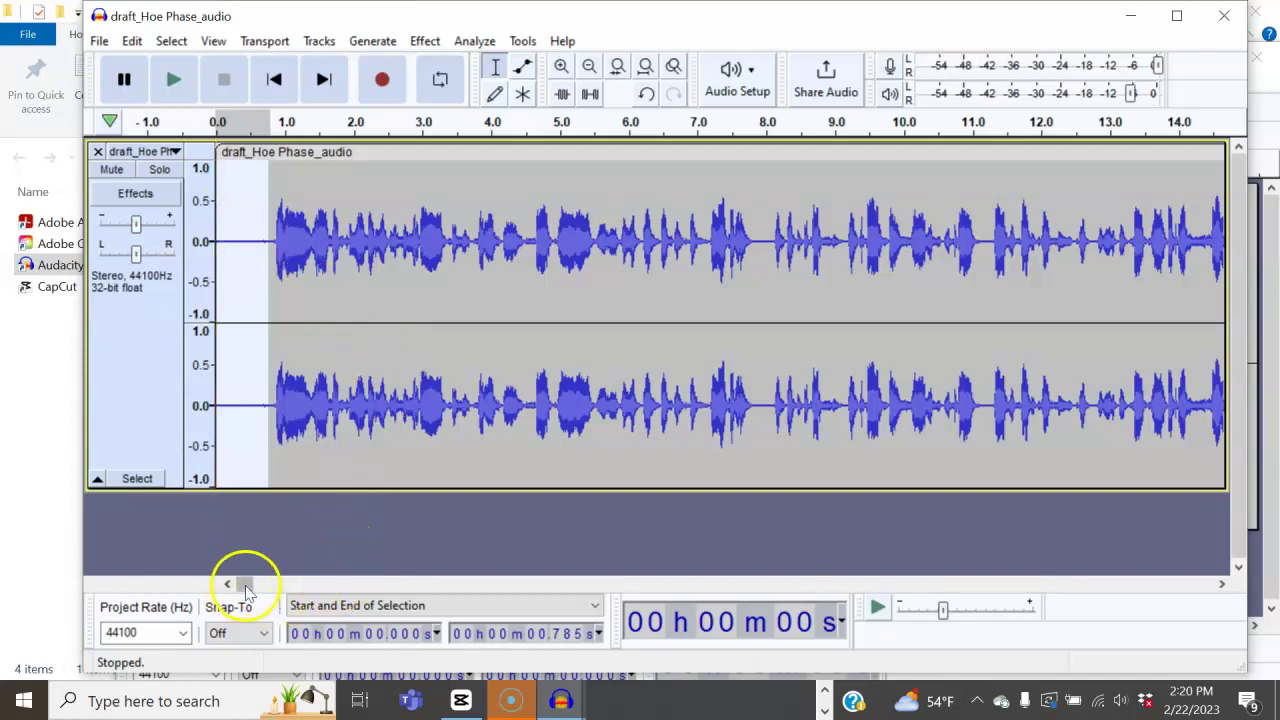
pyautogui.moveTo(245, 590); pyautogui.dragTo(255, 590)
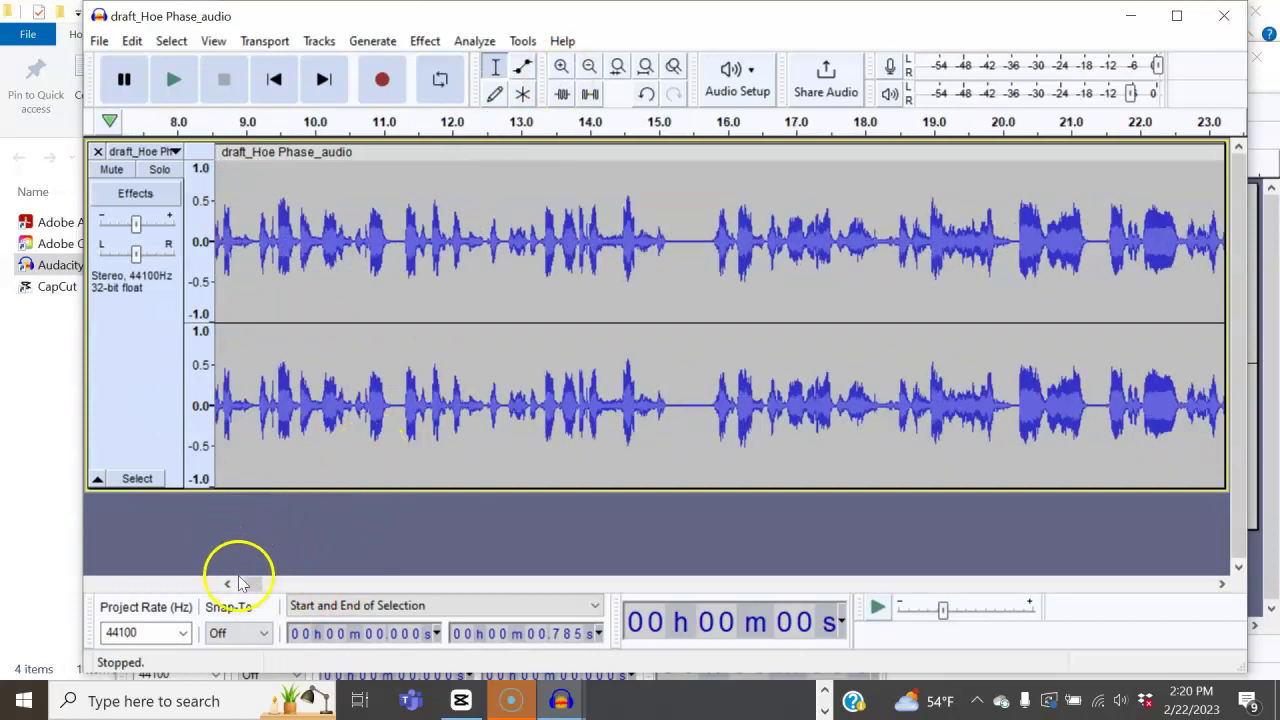
pyautogui.moveTo(251, 586); pyautogui.dragTo(268, 590)
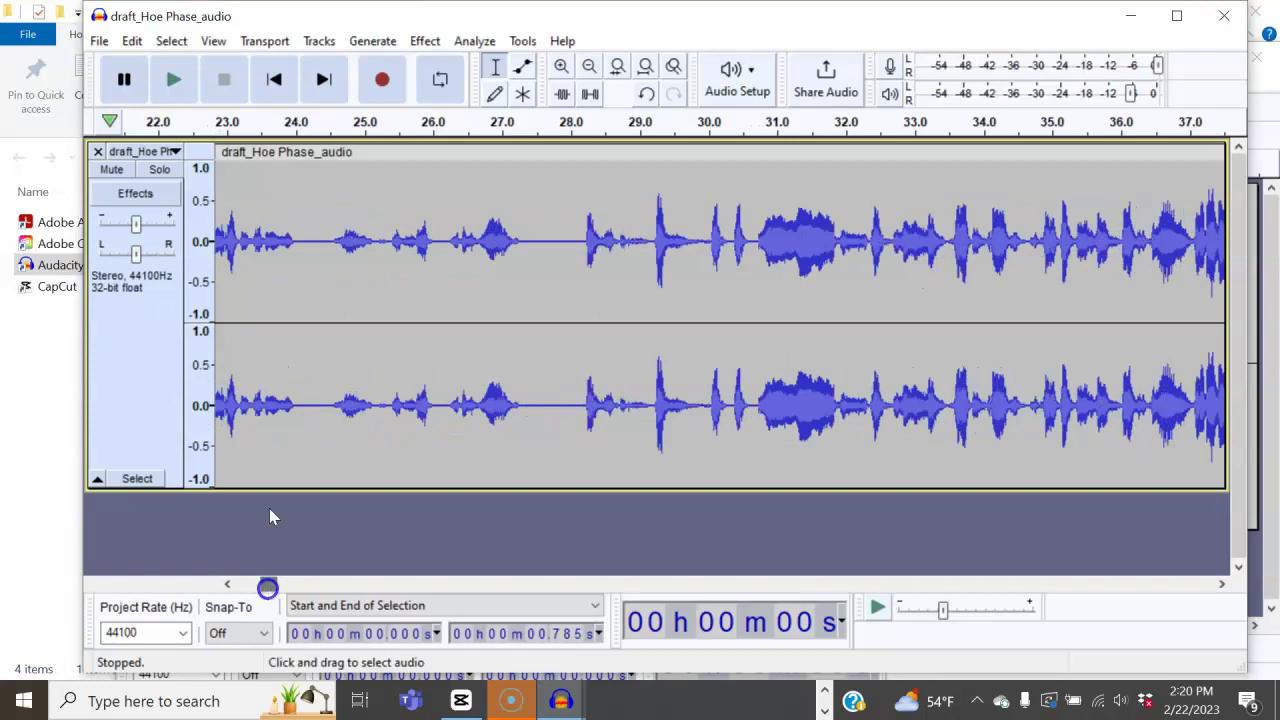
# Audition short snippets at 24.44–25.21 s and near 43 seconds for dead air
pyautogui.moveTo(326, 249); pyautogui.dragTo(374, 251)
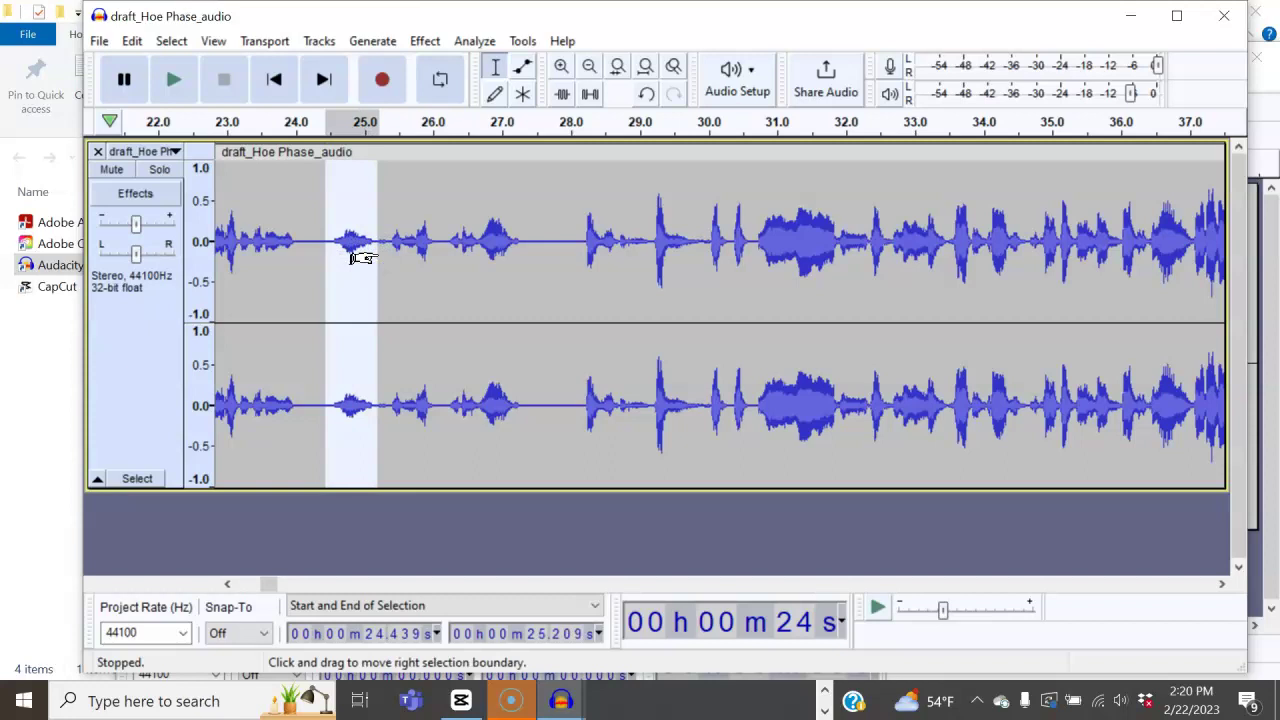
pyautogui.press('space')
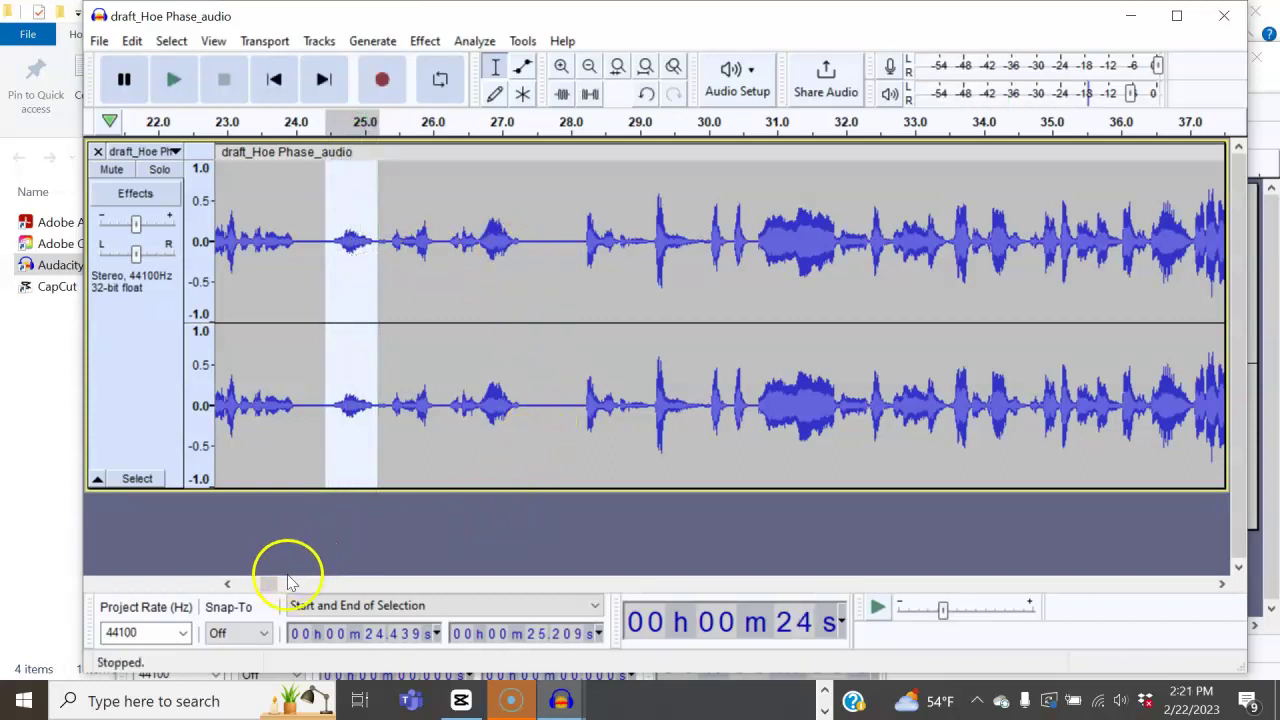
pyautogui.moveTo(270, 587); pyautogui.dragTo(288, 590)
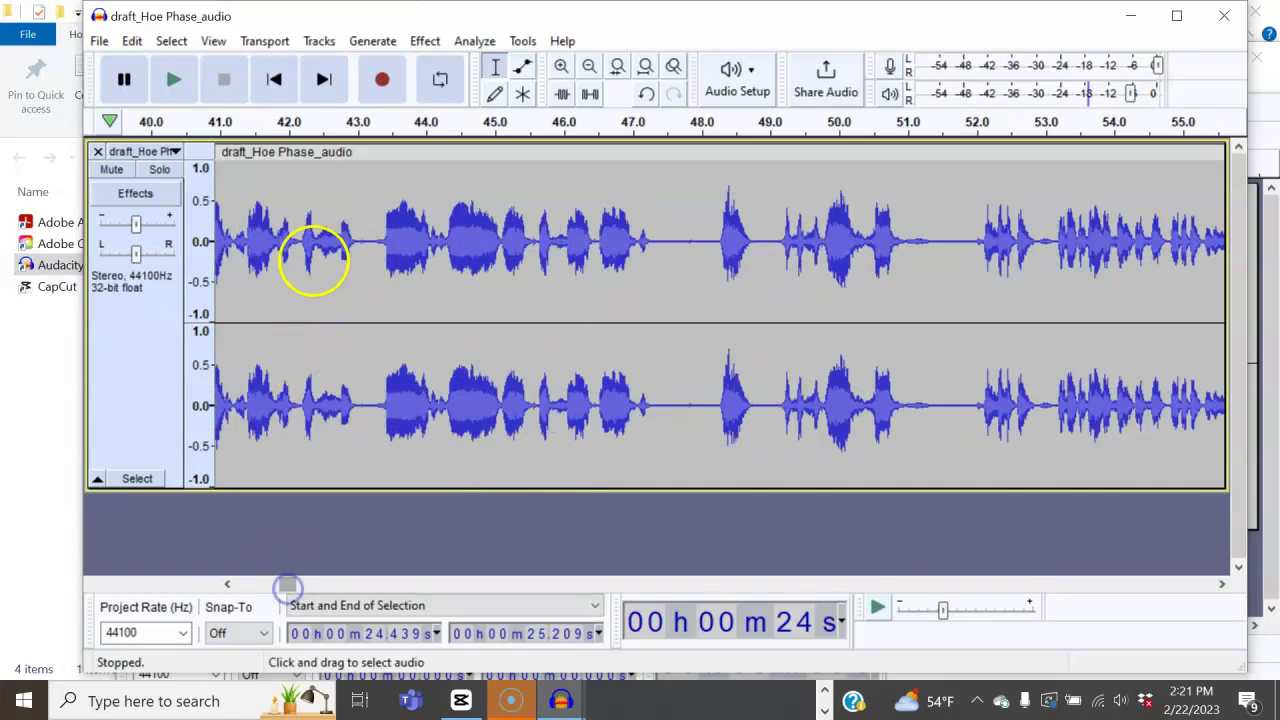
pyautogui.moveTo(317, 247); pyautogui.dragTo(360, 248)
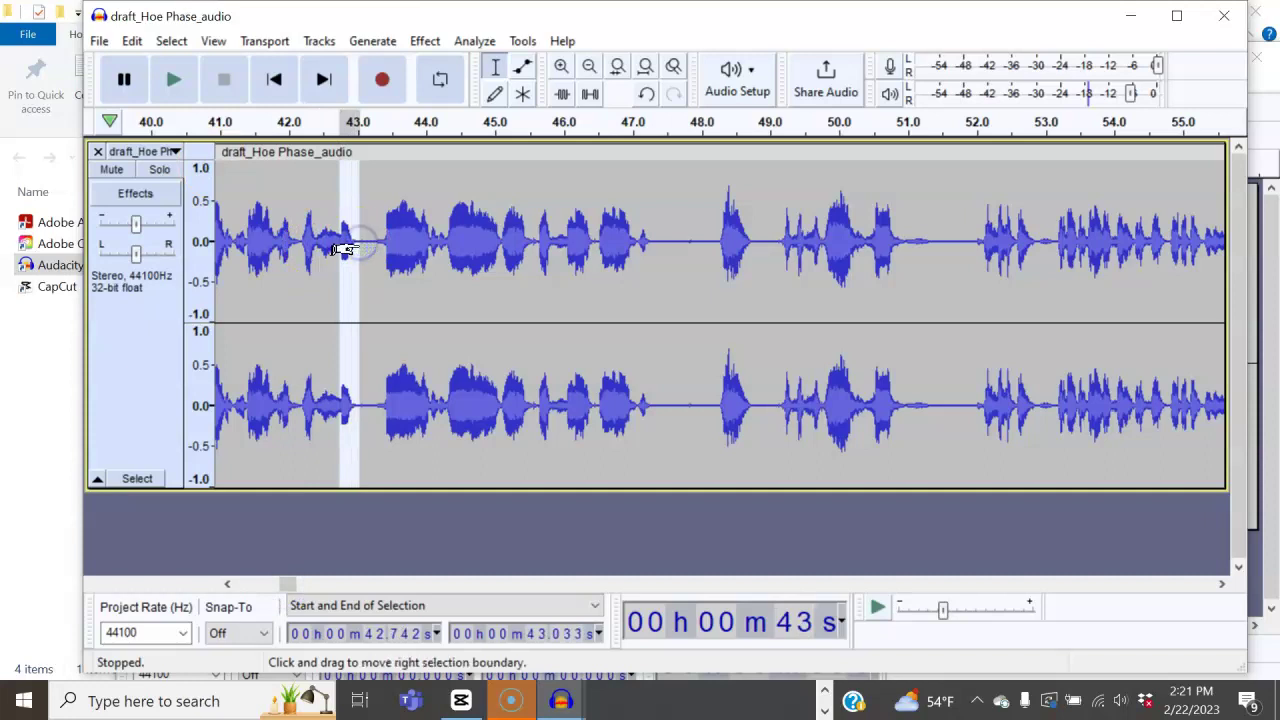
pyautogui.press('space')
pyautogui.press('space')
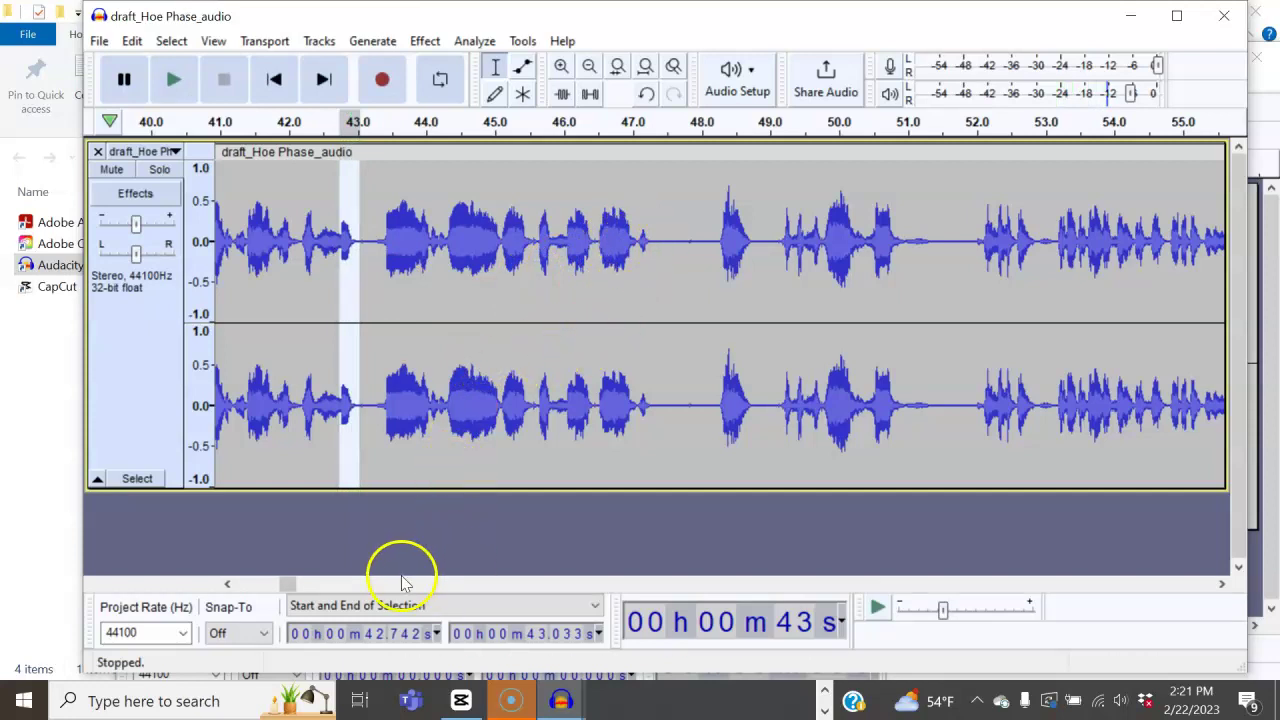
pyautogui.moveTo(286, 585); pyautogui.dragTo(302, 587)
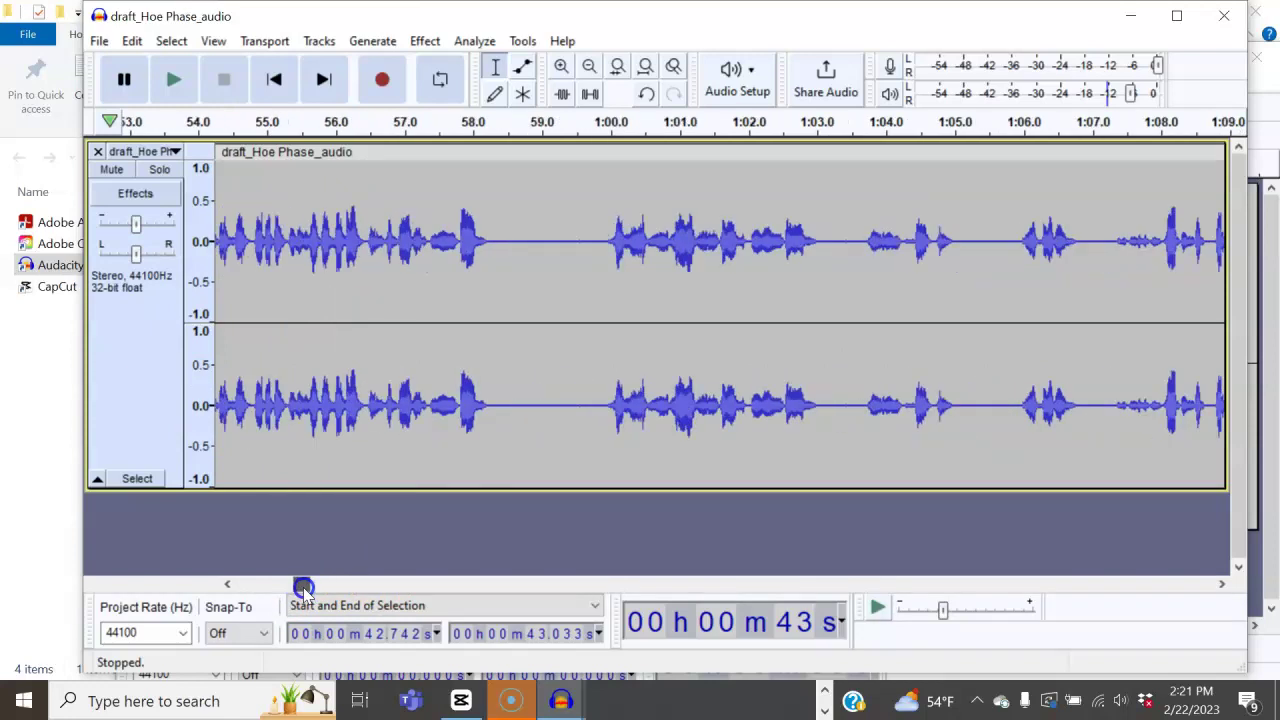
# Select and play the short sound near 58 seconds, then zoom in around it
pyautogui.click(461, 241)
pyautogui.moveTo(461, 241); pyautogui.dragTo(486, 241)
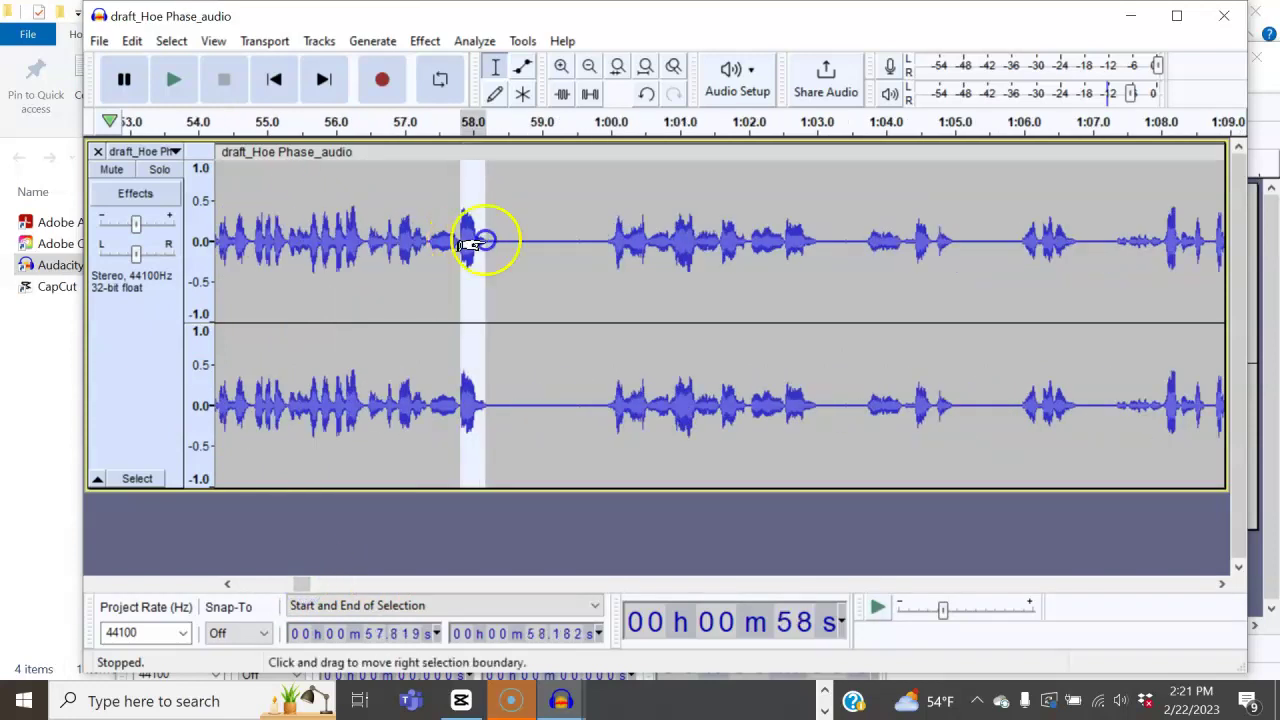
pyautogui.press('space')
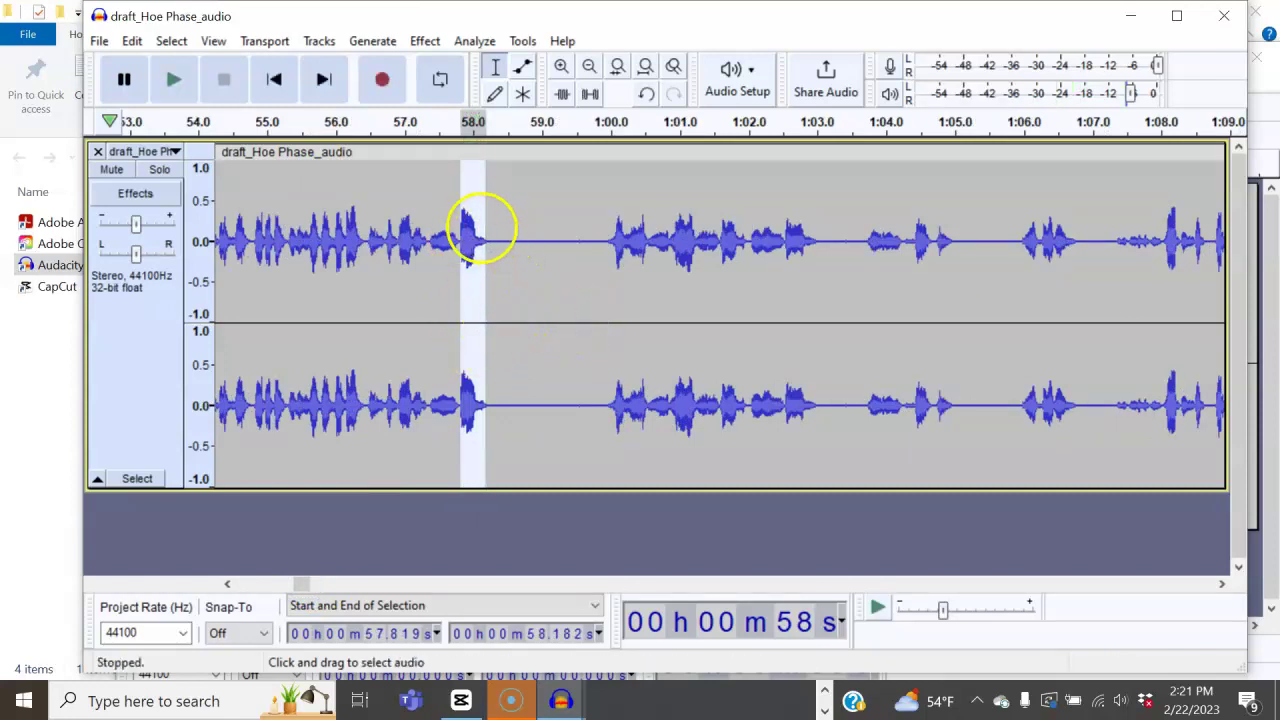
pyautogui.click(561, 67)
pyautogui.click(561, 67)
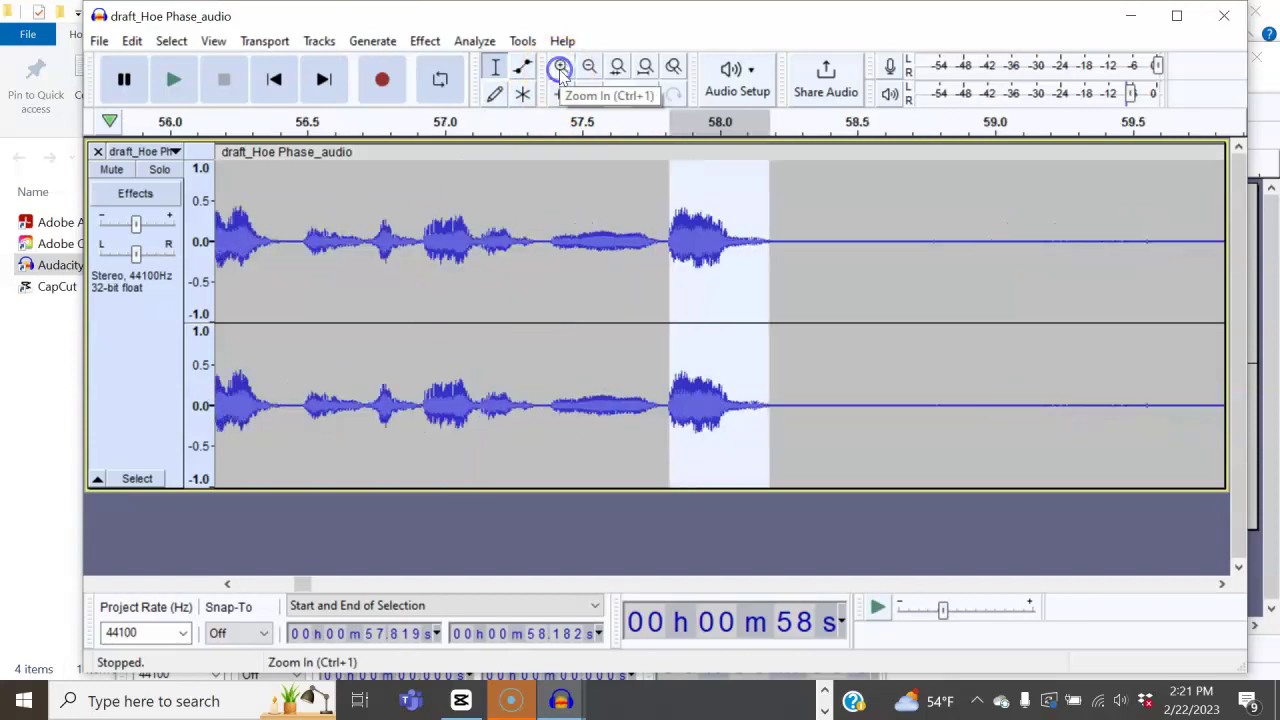
pyautogui.click(561, 67)
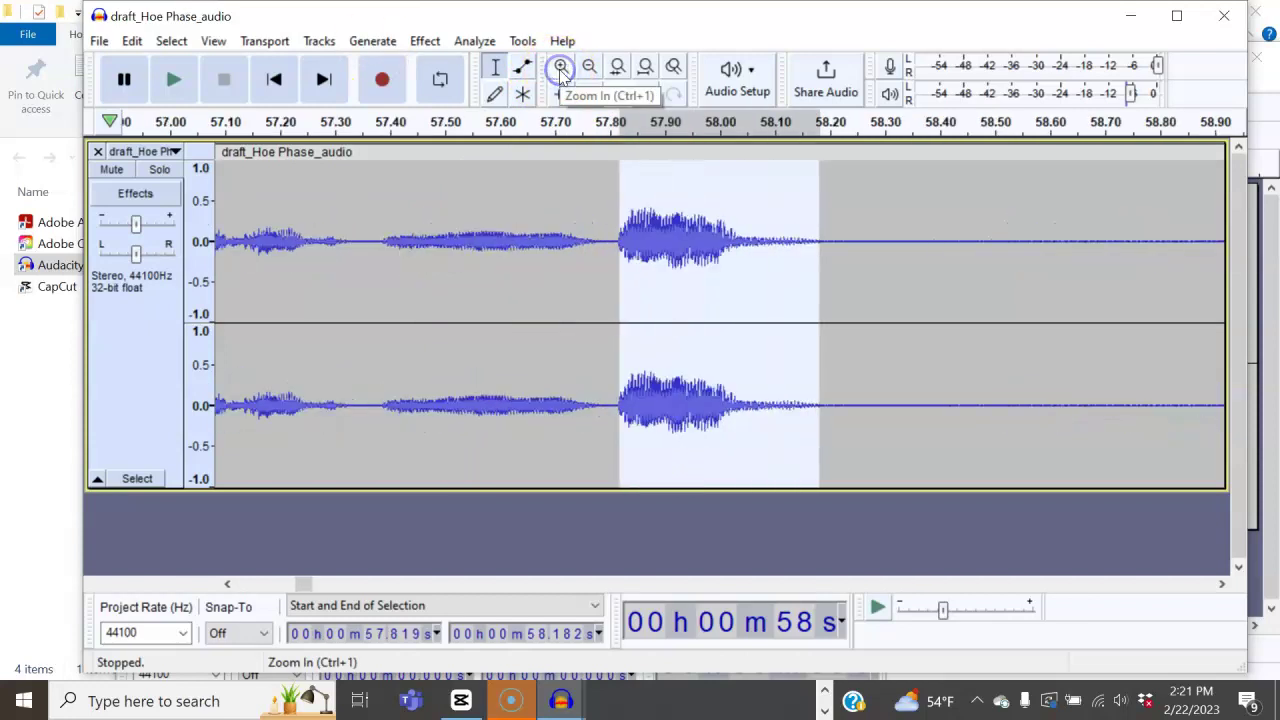
# Select the dead air from 57.800 to 59.892 s and delete it
pyautogui.click(611, 240)
pyautogui.moveTo(611, 245); pyautogui.dragTo(926, 274)
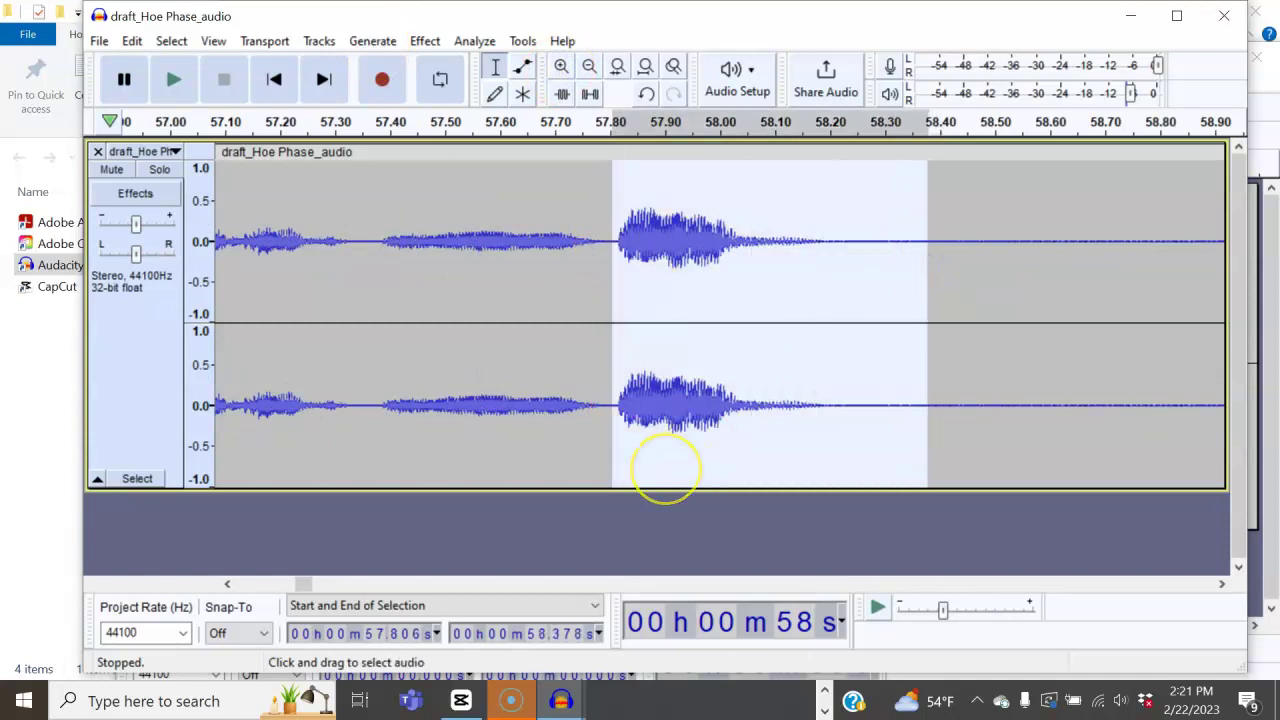
pyautogui.click(606, 242)
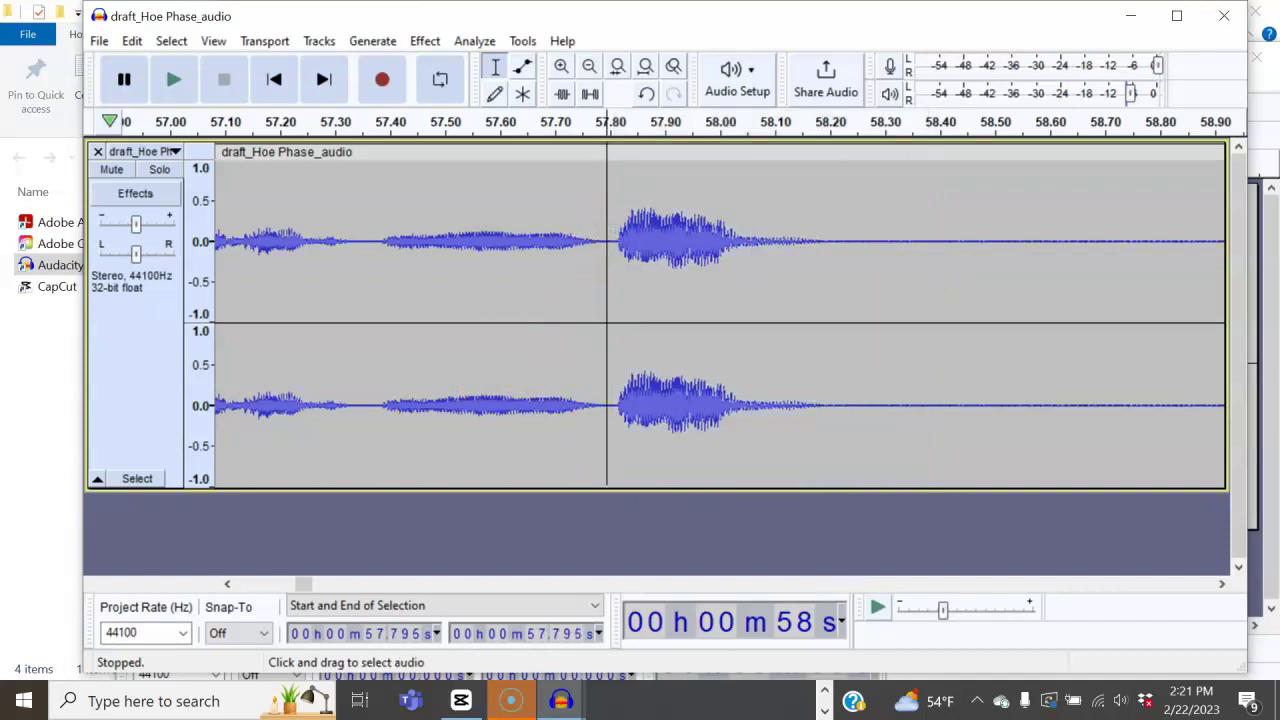
pyautogui.moveTo(610, 245); pyautogui.dragTo(975, 278)
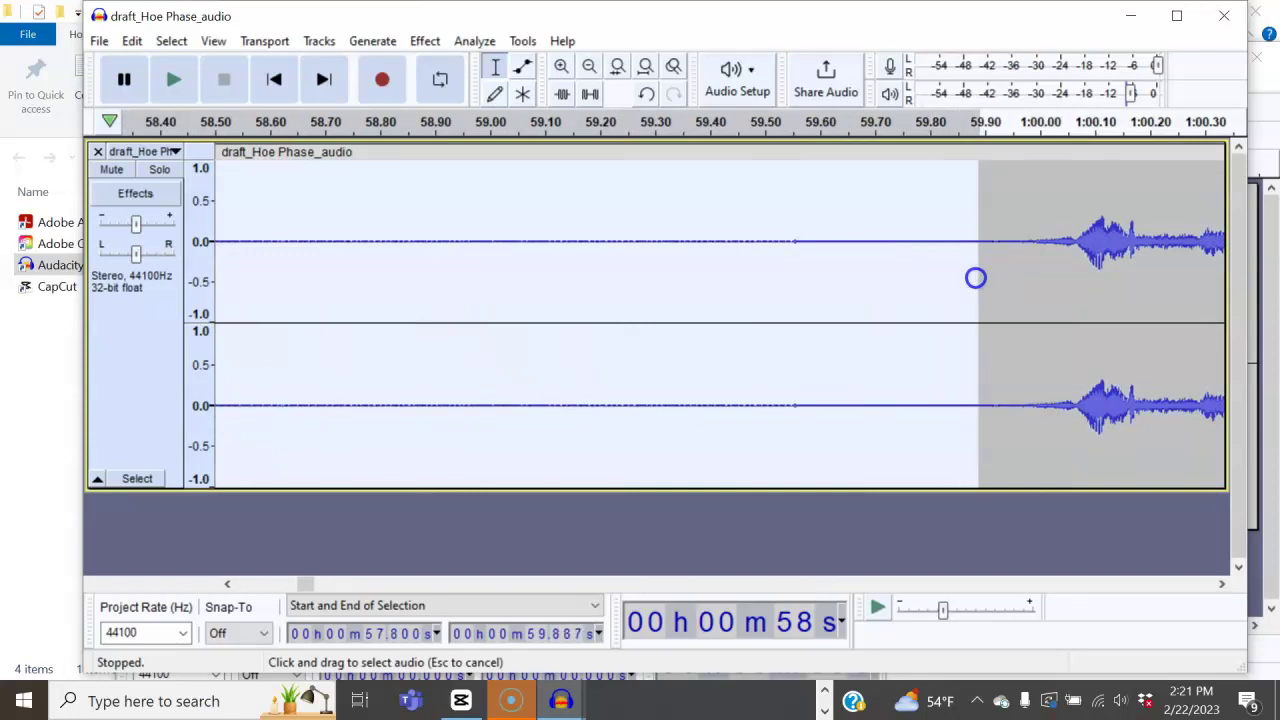
pyautogui.press('Delete')
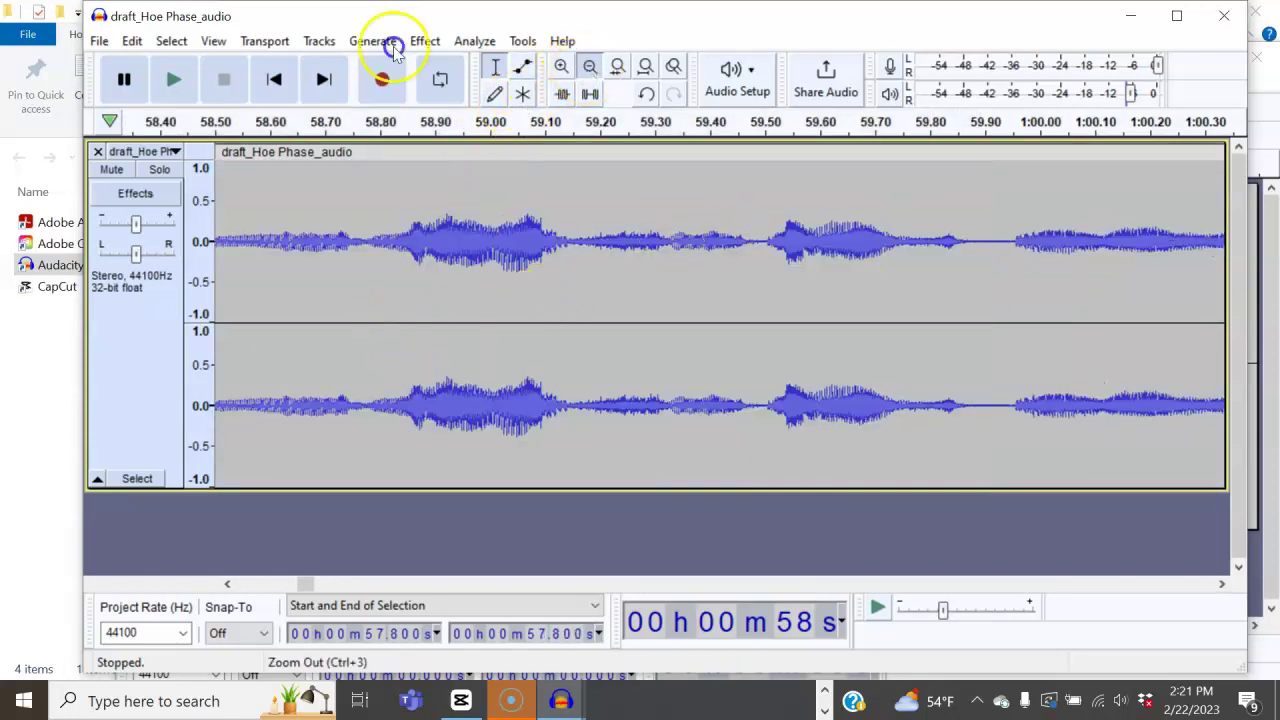
# Select the quiet co-host stretch from 2:04.564 to 2:53.645 and play it back
pyautogui.click(590, 67)
pyautogui.click(590, 67)
pyautogui.click(590, 67)
pyautogui.click(590, 67)
pyautogui.click(590, 67)
pyautogui.click(590, 67)
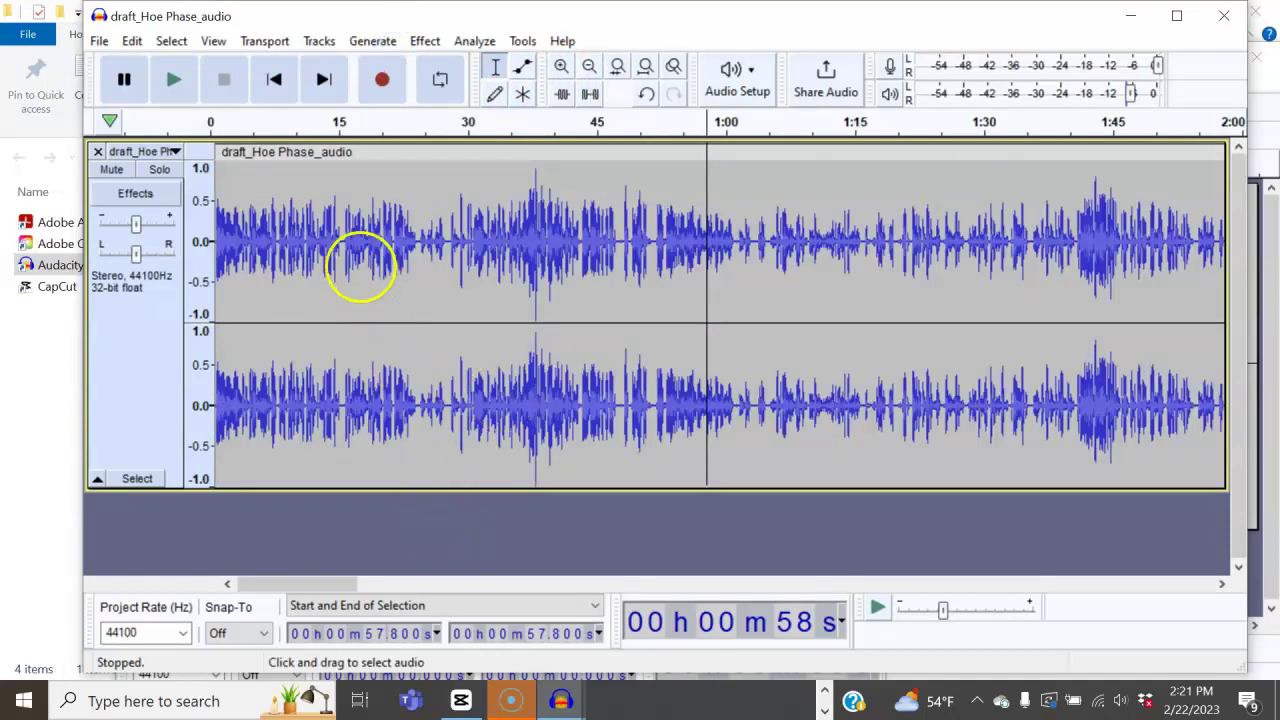
pyautogui.moveTo(323, 580); pyautogui.dragTo(426, 580)
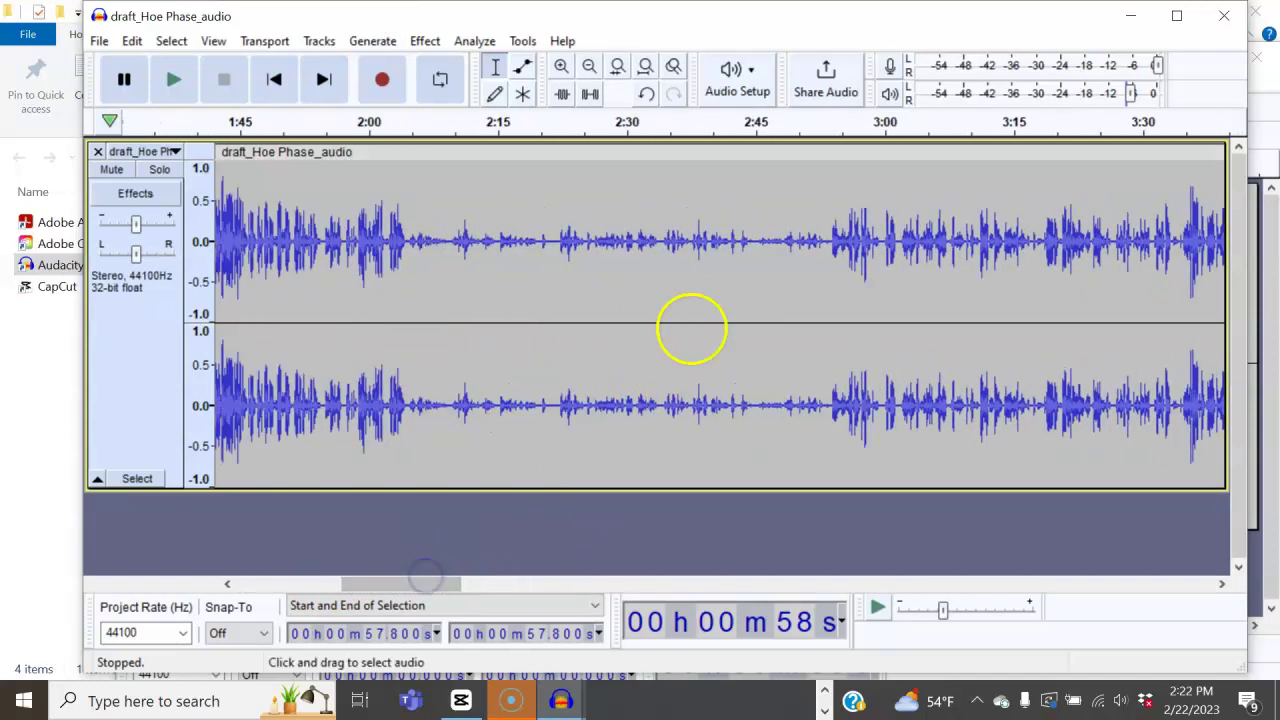
pyautogui.moveTo(796, 247); pyautogui.dragTo(408, 257)
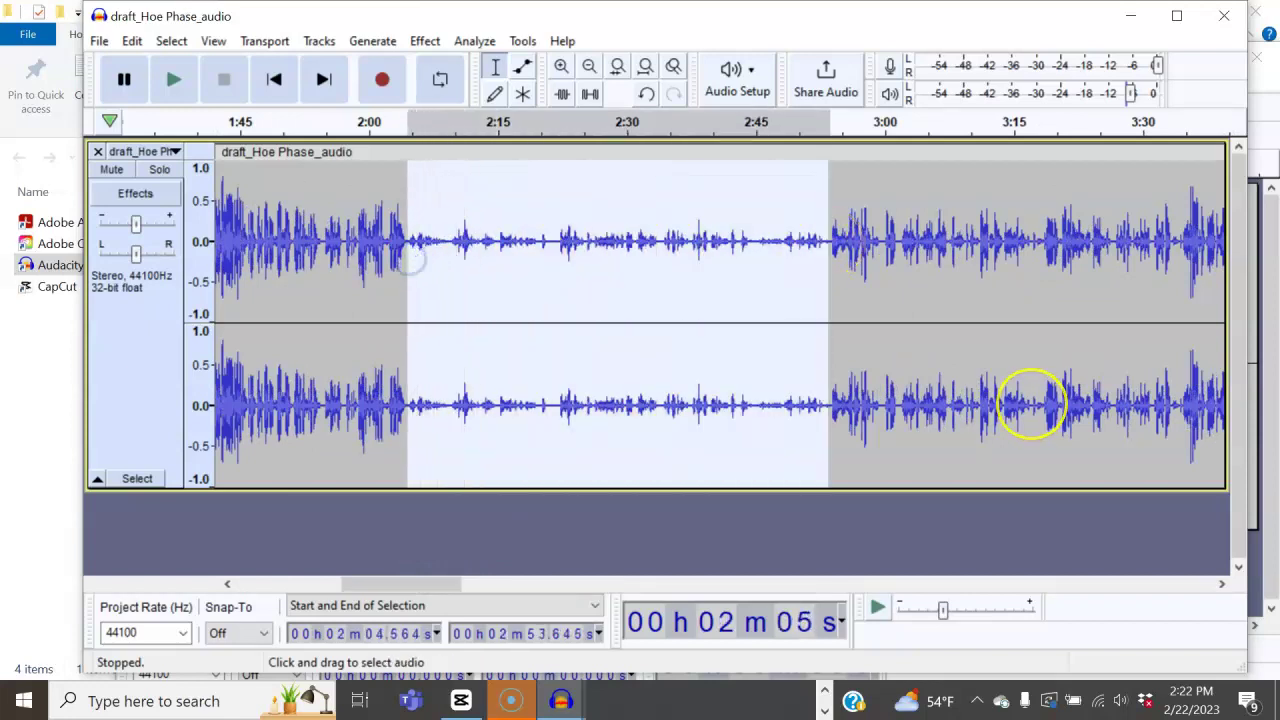
pyautogui.press('space')
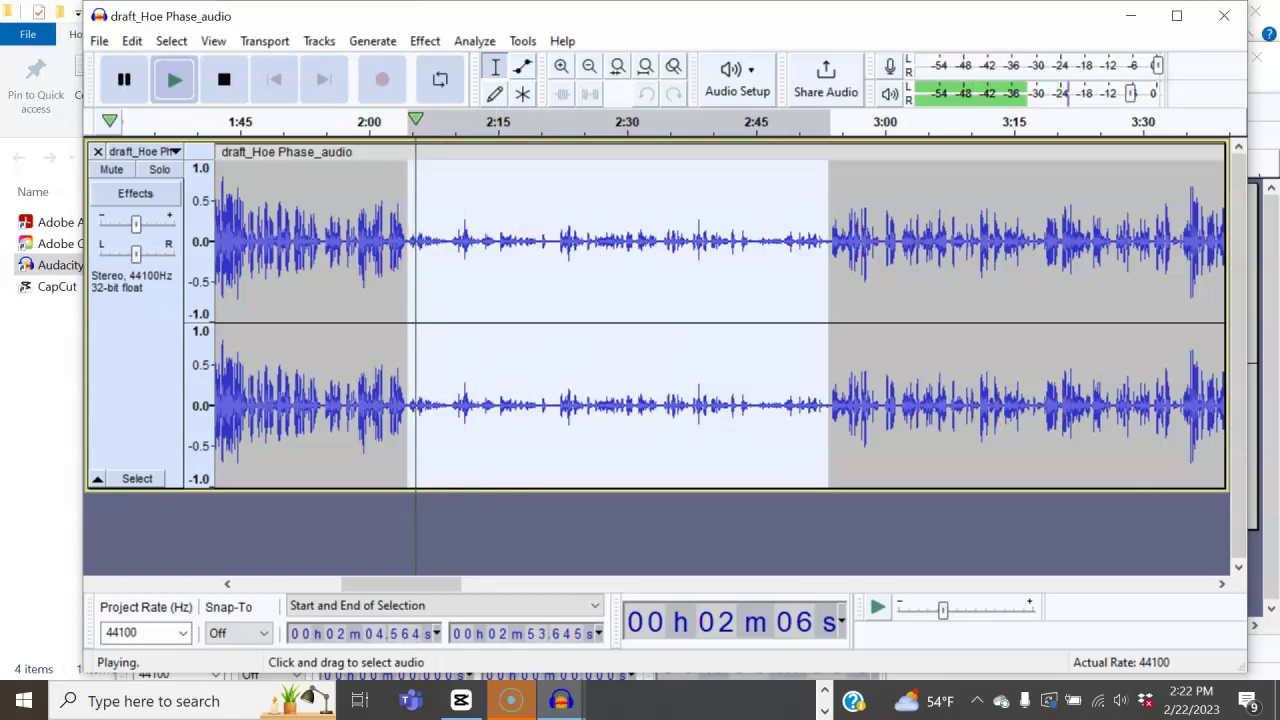
pyautogui.press('space')
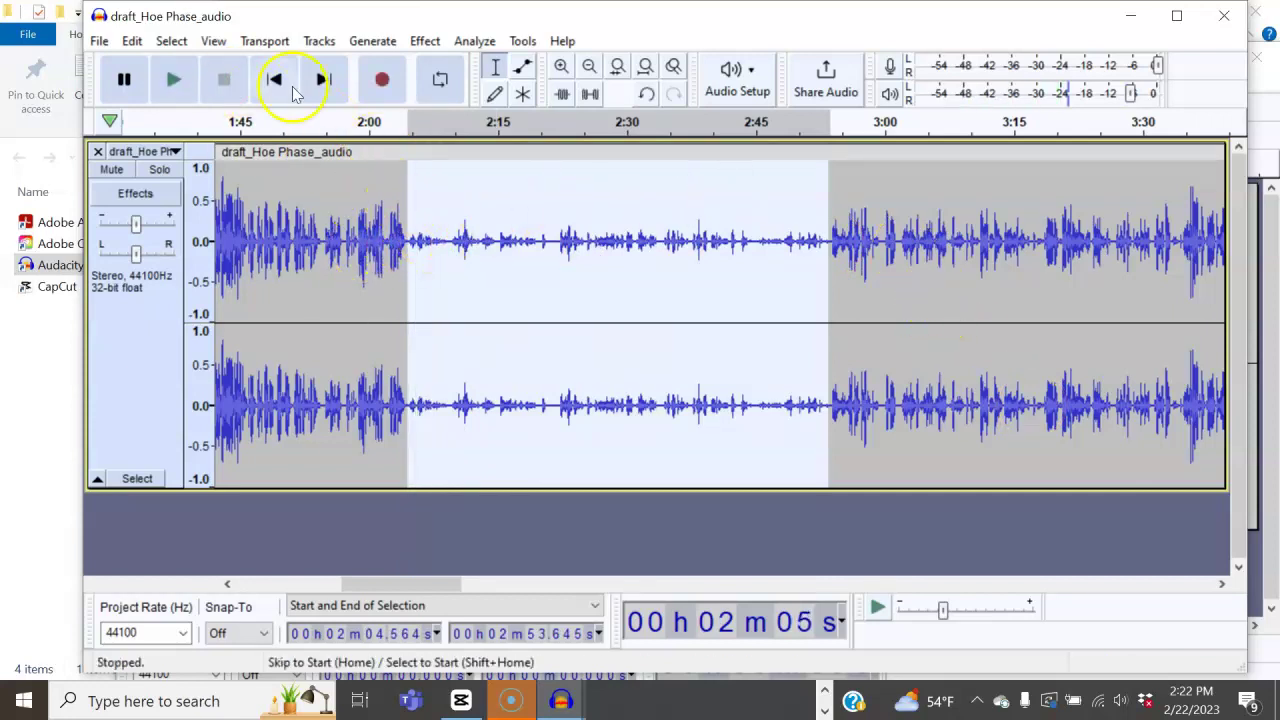
pyautogui.click(99, 42)
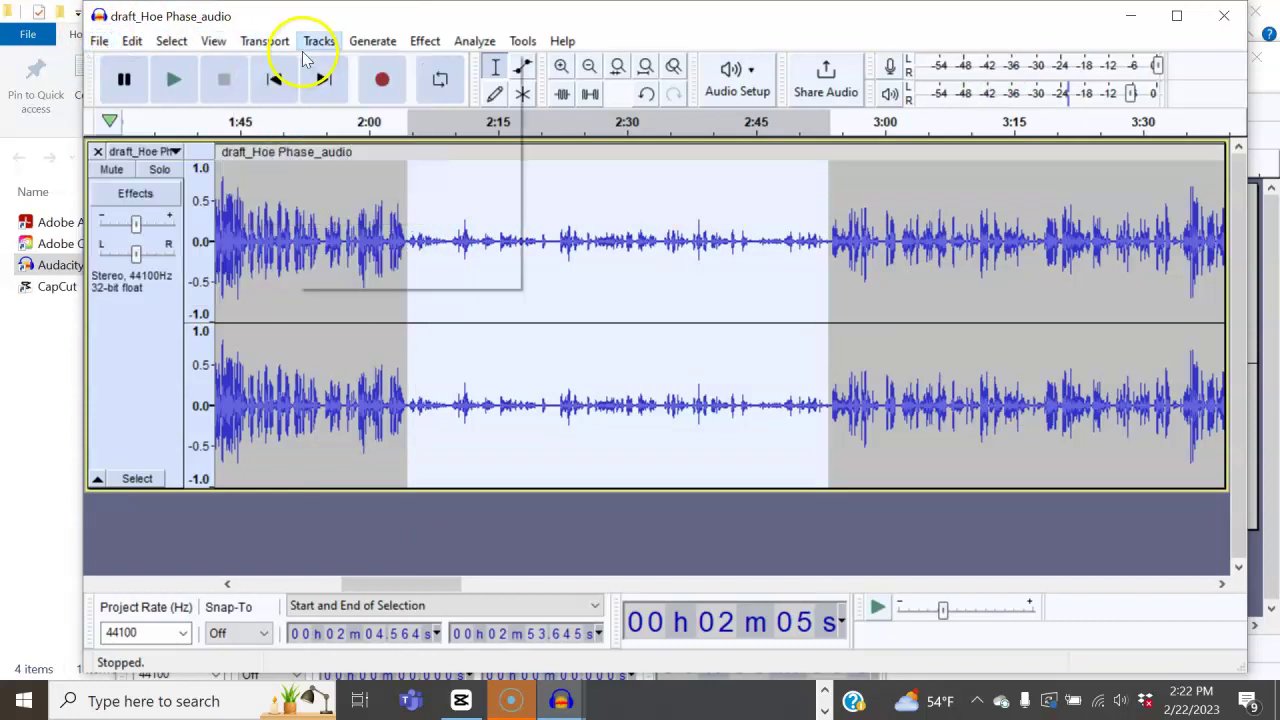
# Open Amplify for the quiet section and preview the default boost
pyautogui.moveTo(377, 47)
pyautogui.moveTo(420, 41)
pyautogui.moveTo(420, 150)
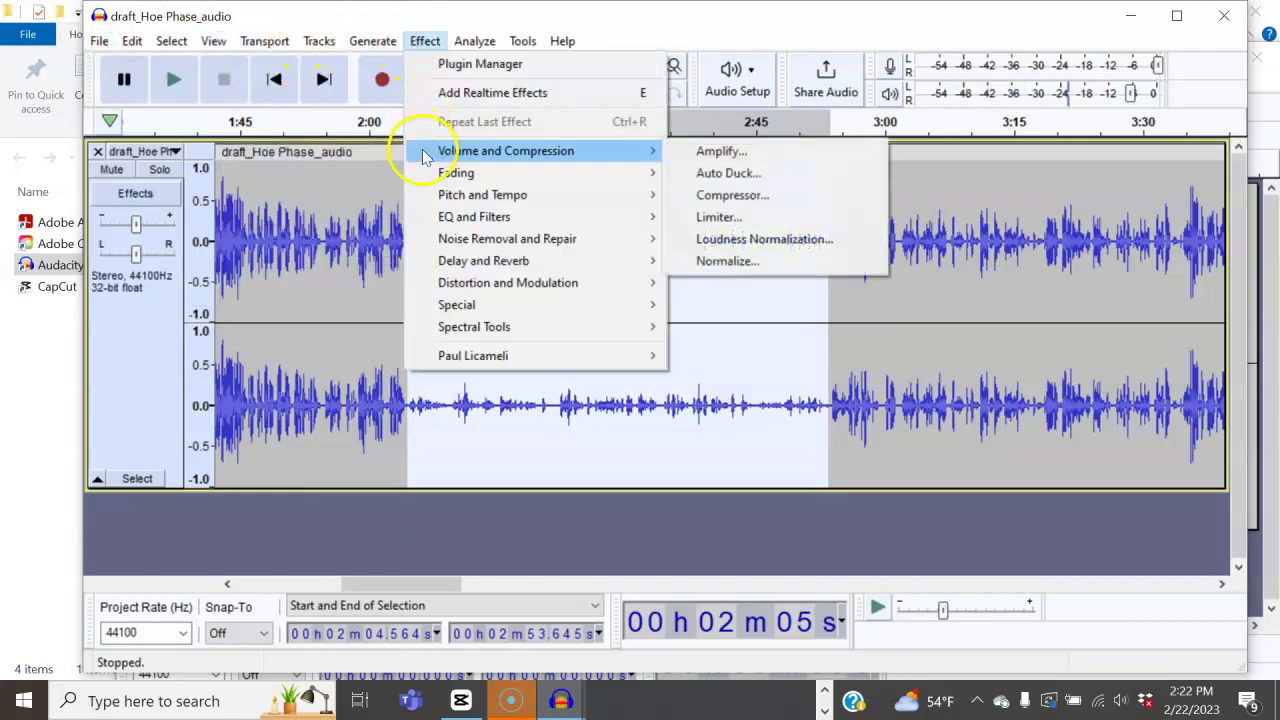
pyautogui.click(705, 152)
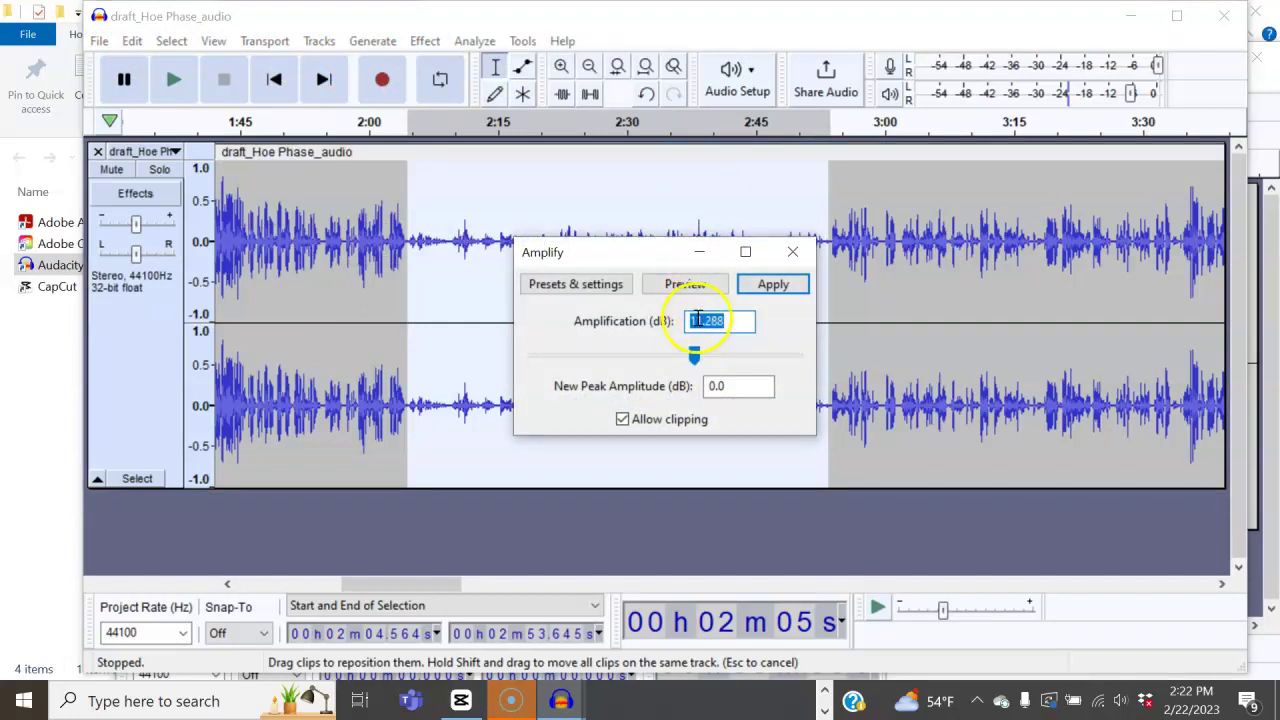
pyautogui.click(695, 284)
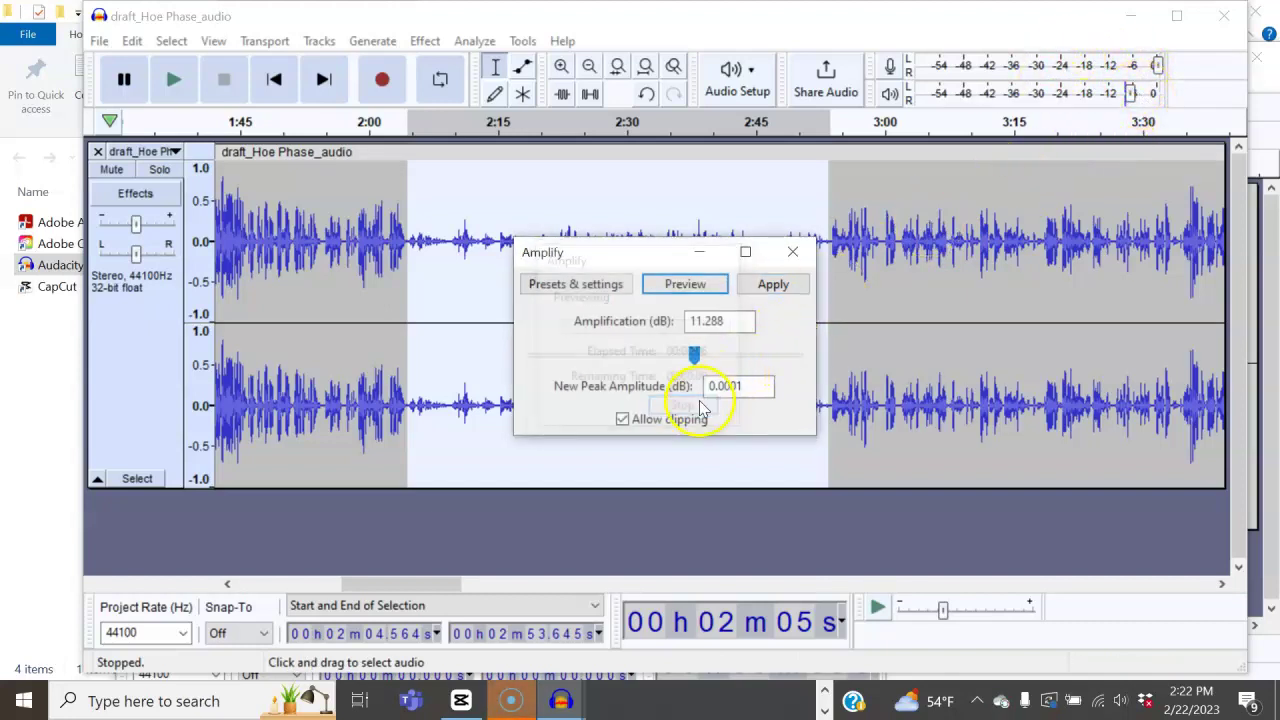
# Set the amplification to 12.6 dB, preview it, and apply it
pyautogui.click(694, 356)
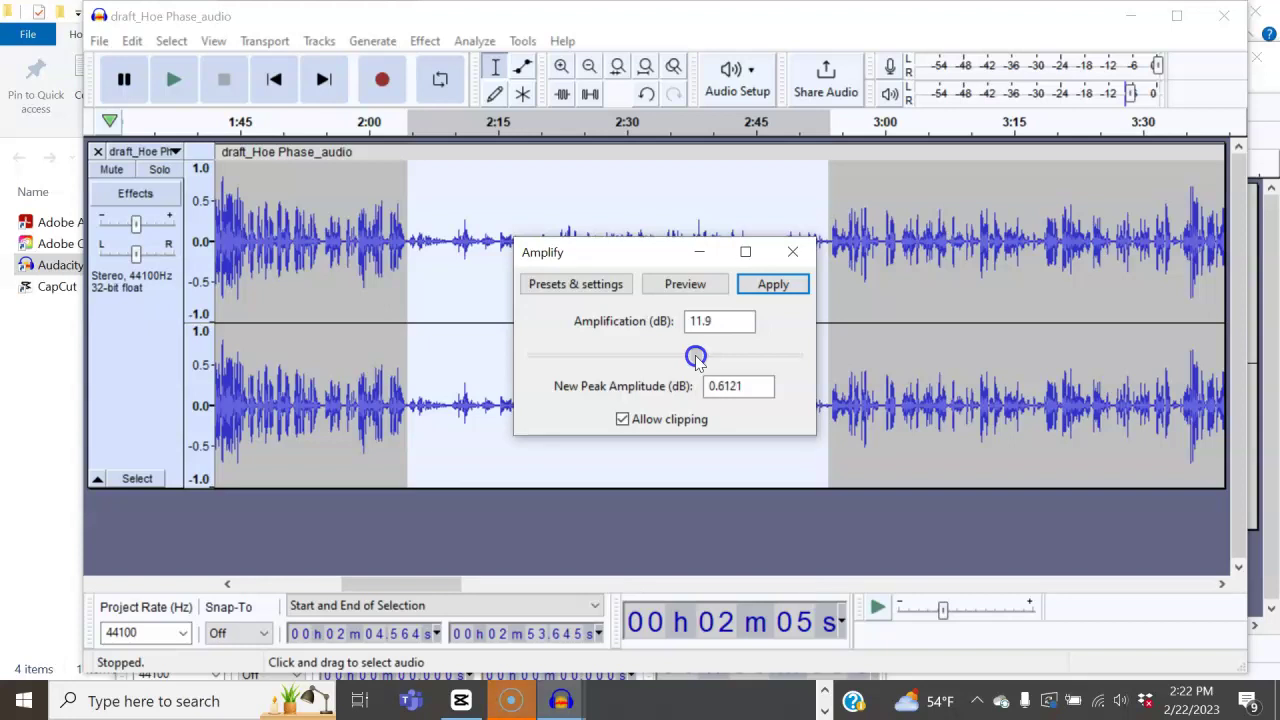
pyautogui.click(692, 284)
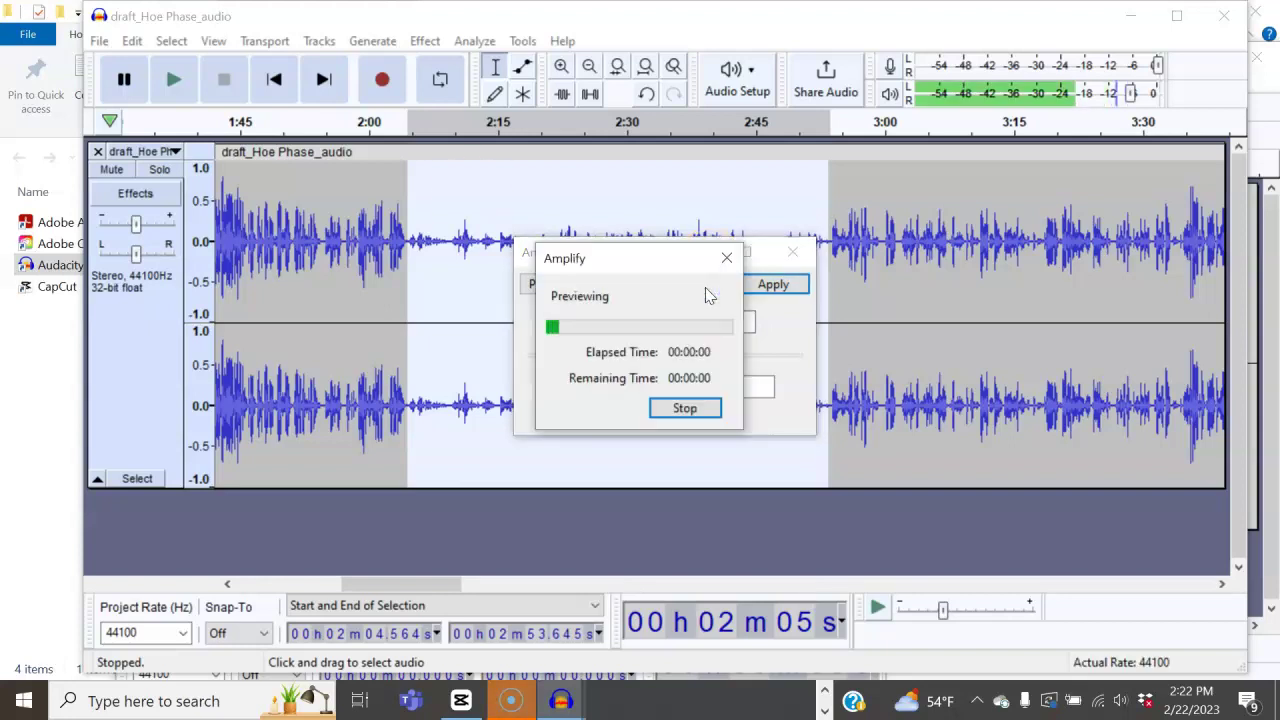
pyautogui.click(681, 408)
pyautogui.click(697, 354)
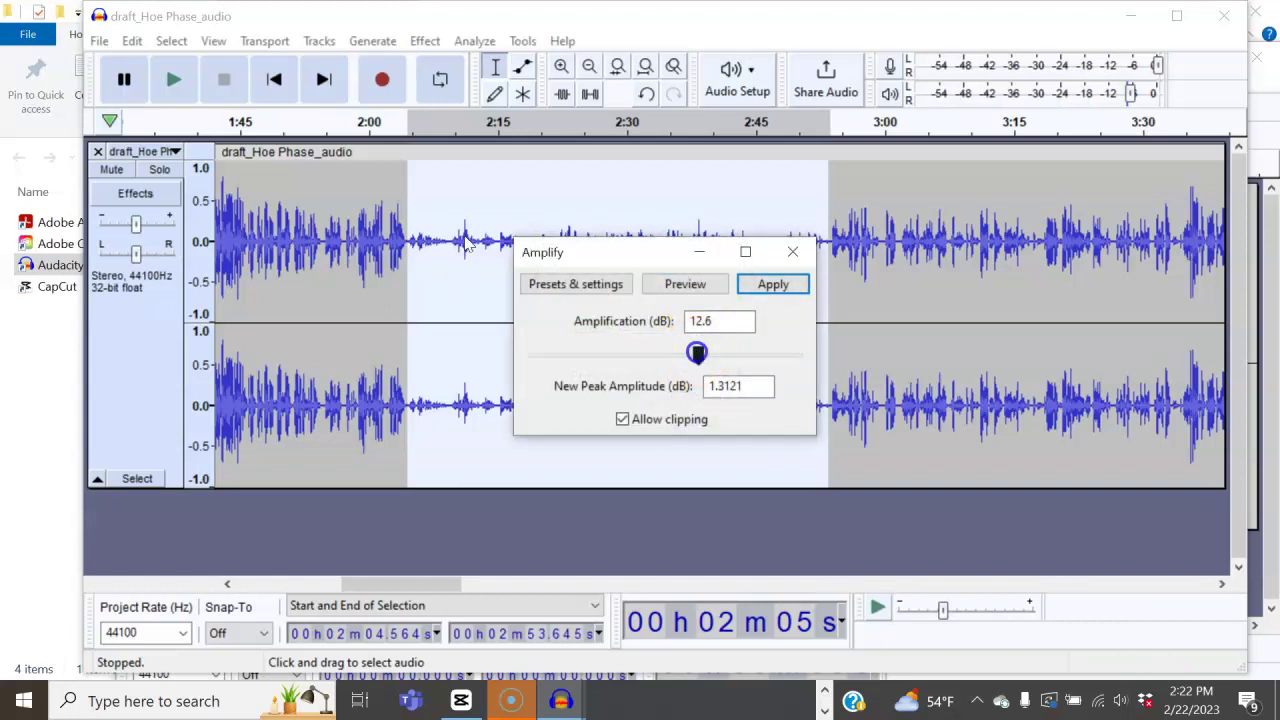
pyautogui.click(687, 284)
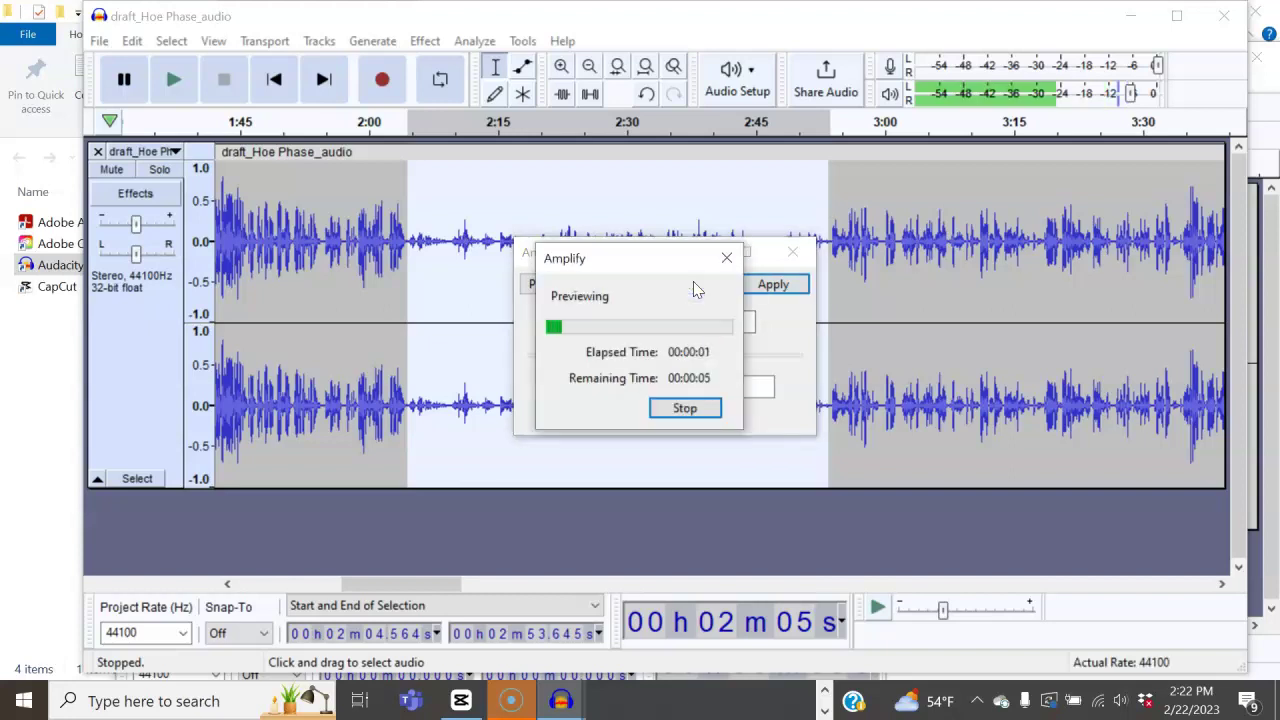
pyautogui.click(692, 407)
pyautogui.click(785, 292)
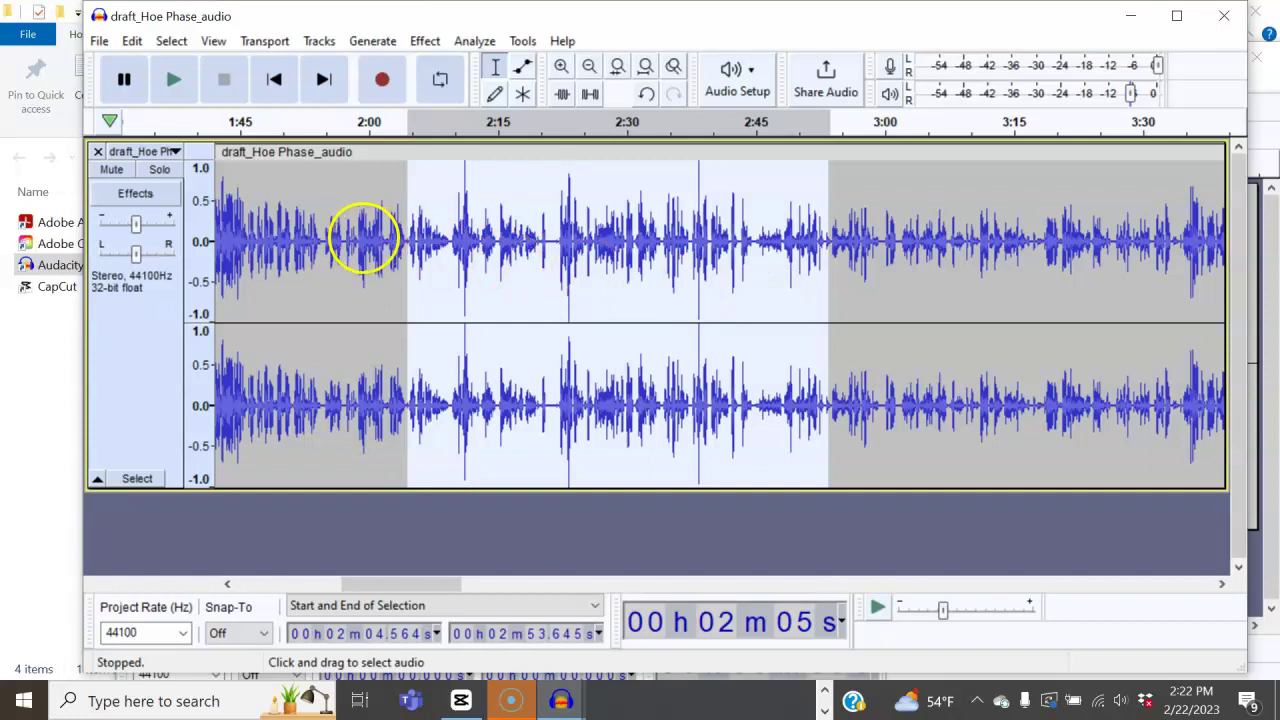
pyautogui.click(429, 242)
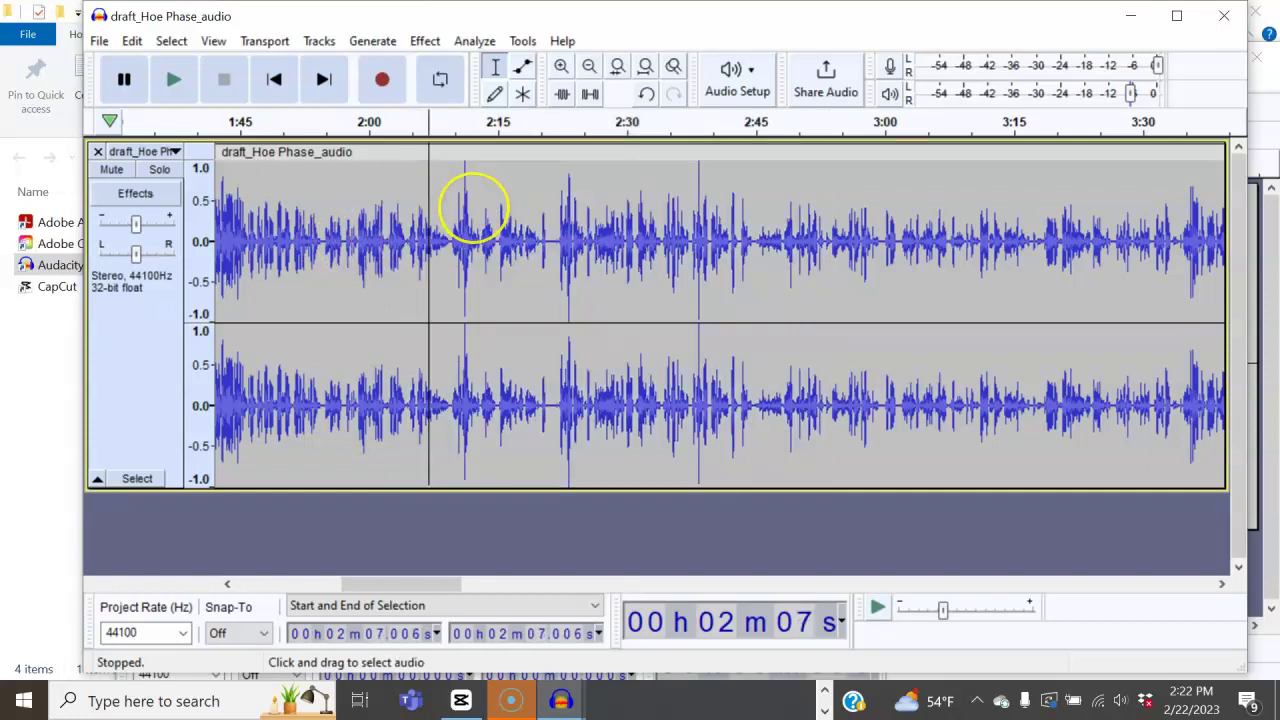
pyautogui.press('space')
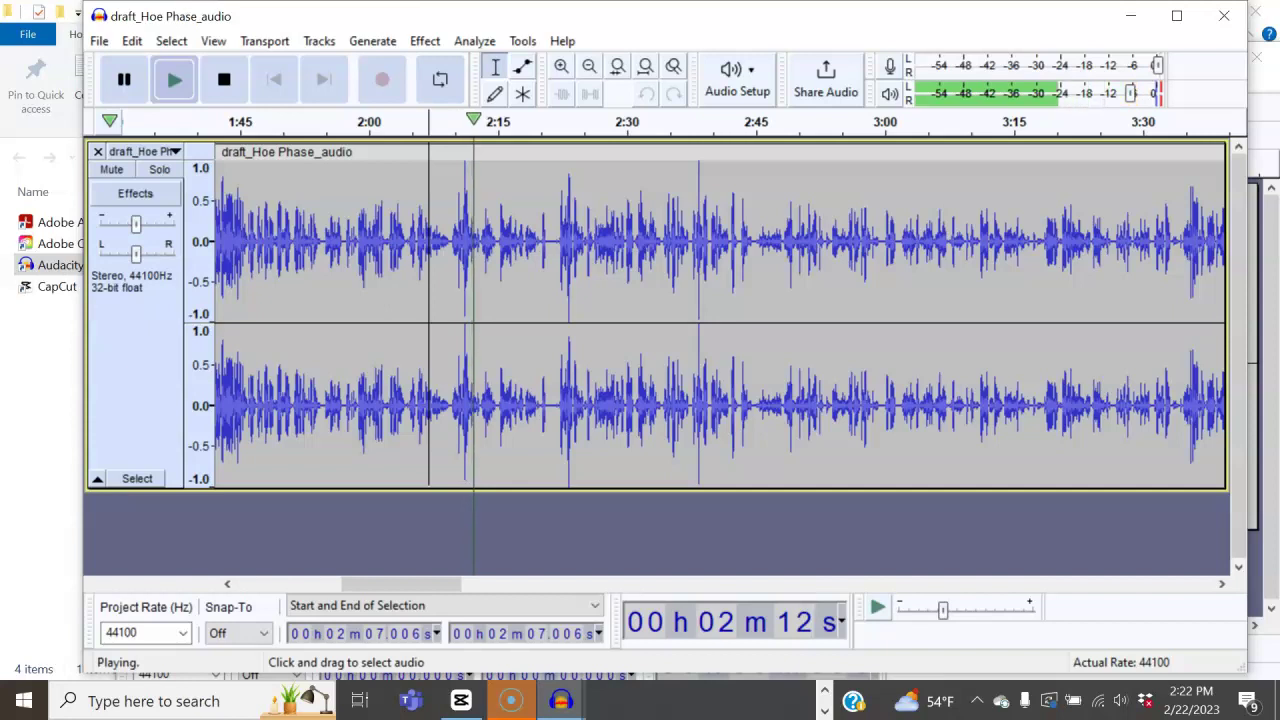
pyautogui.press('space')
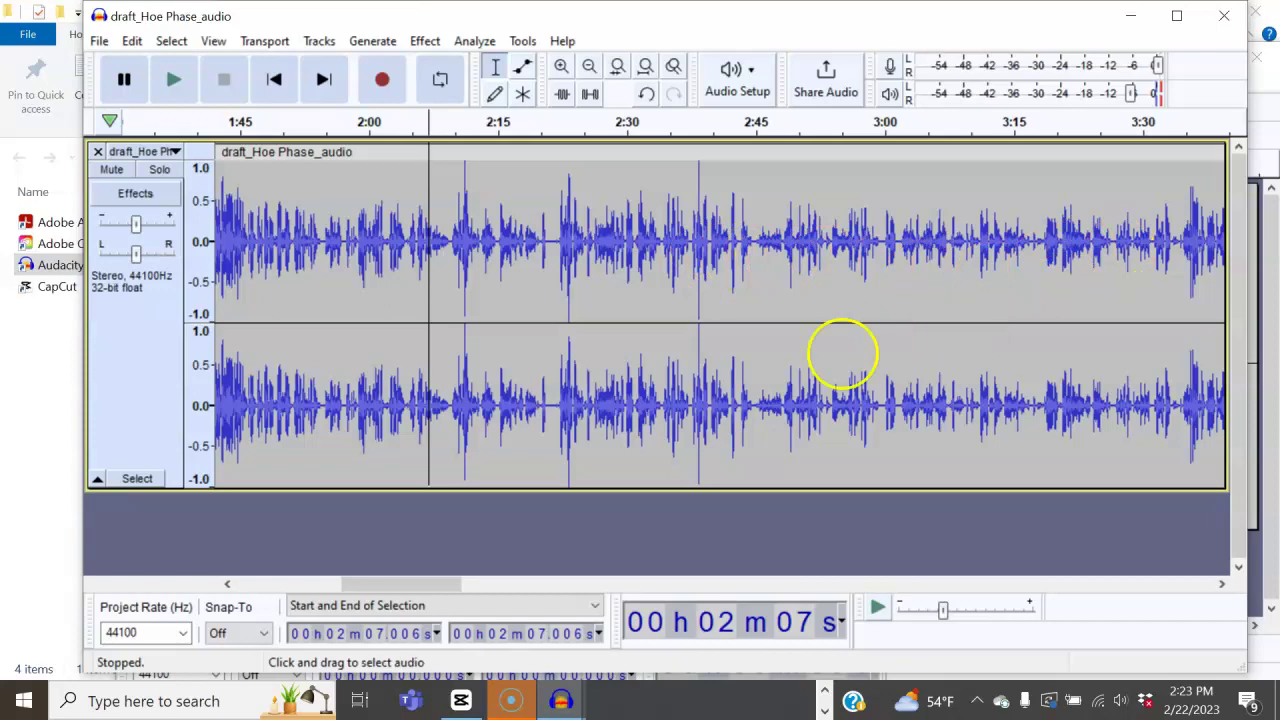
pyautogui.moveTo(420, 583); pyautogui.dragTo(282, 606)
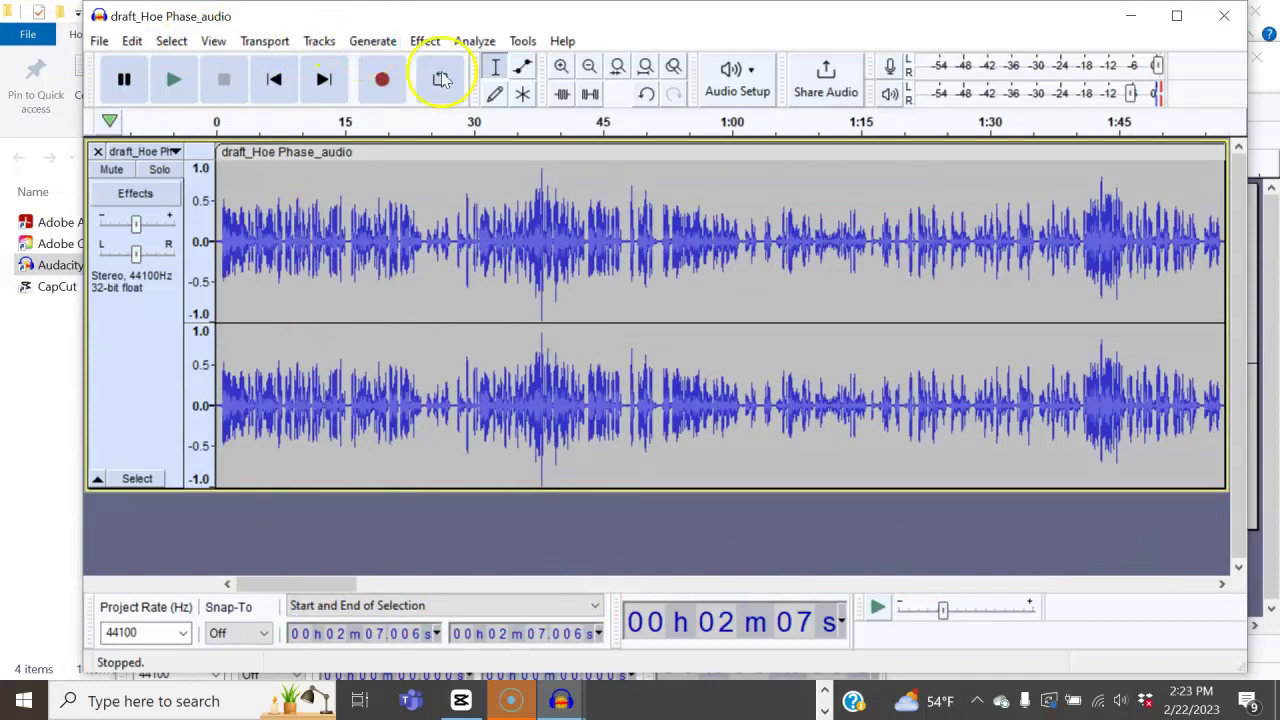
# Try the Compressor with no audio selected and dismiss the No Audio Selected warning
pyautogui.click(1177, 16)
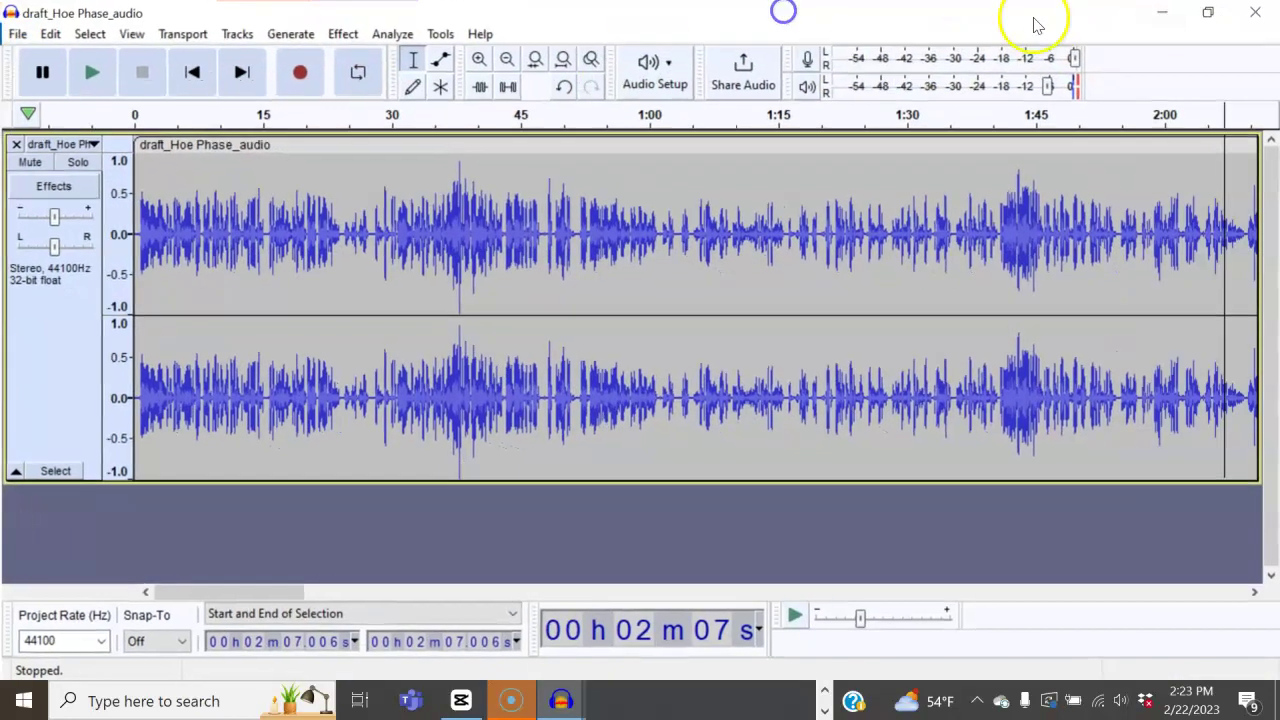
pyautogui.moveTo(986, 29); pyautogui.dragTo(1019, 79)
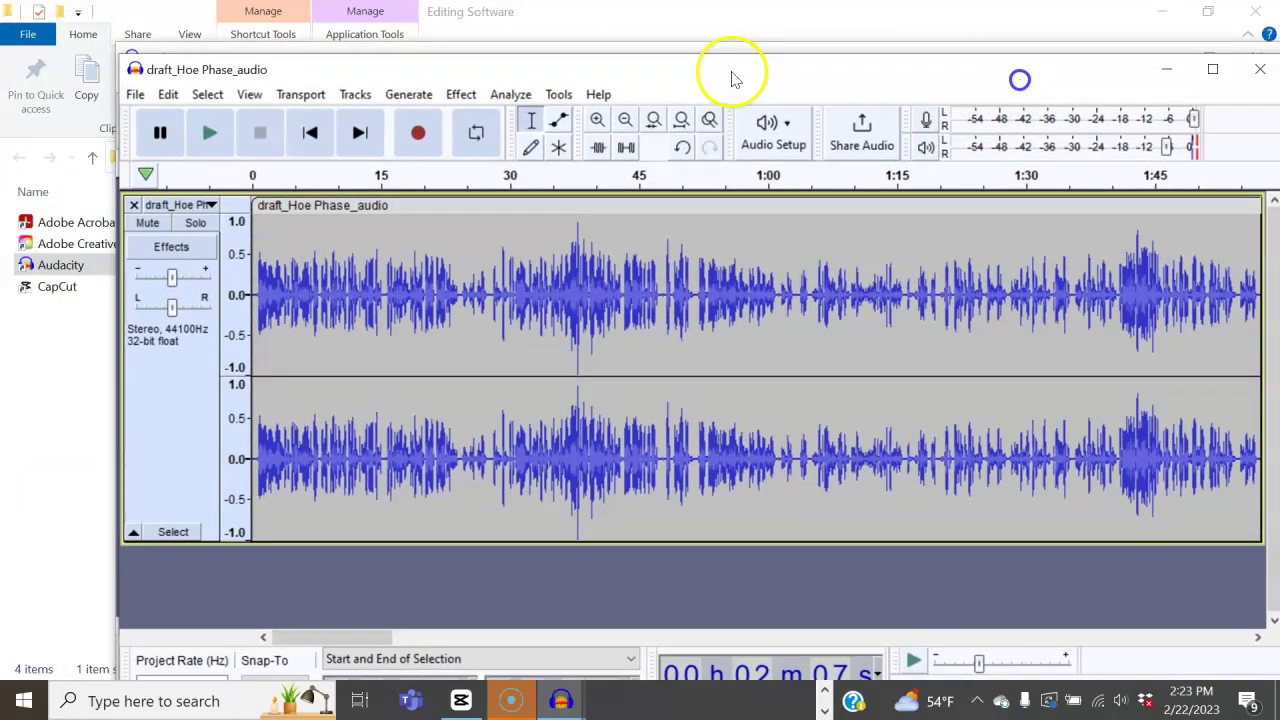
pyautogui.click(461, 94)
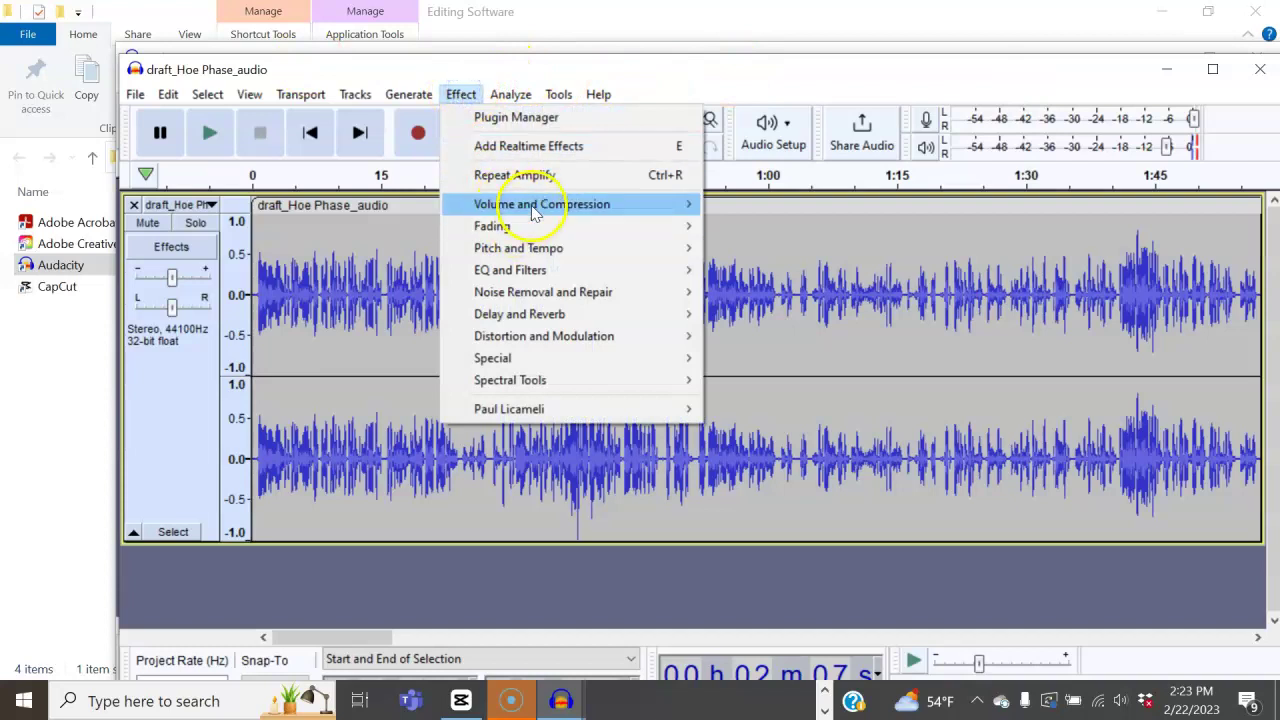
pyautogui.moveTo(533, 210)
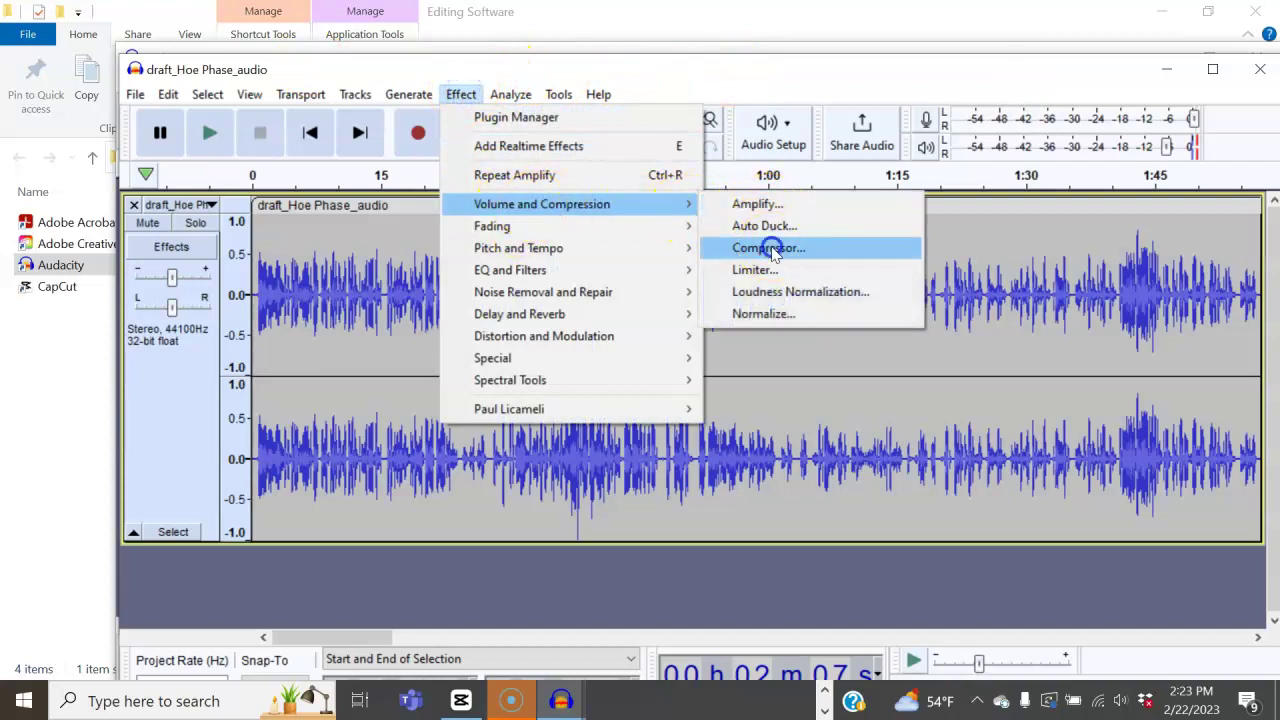
pyautogui.click(770, 248)
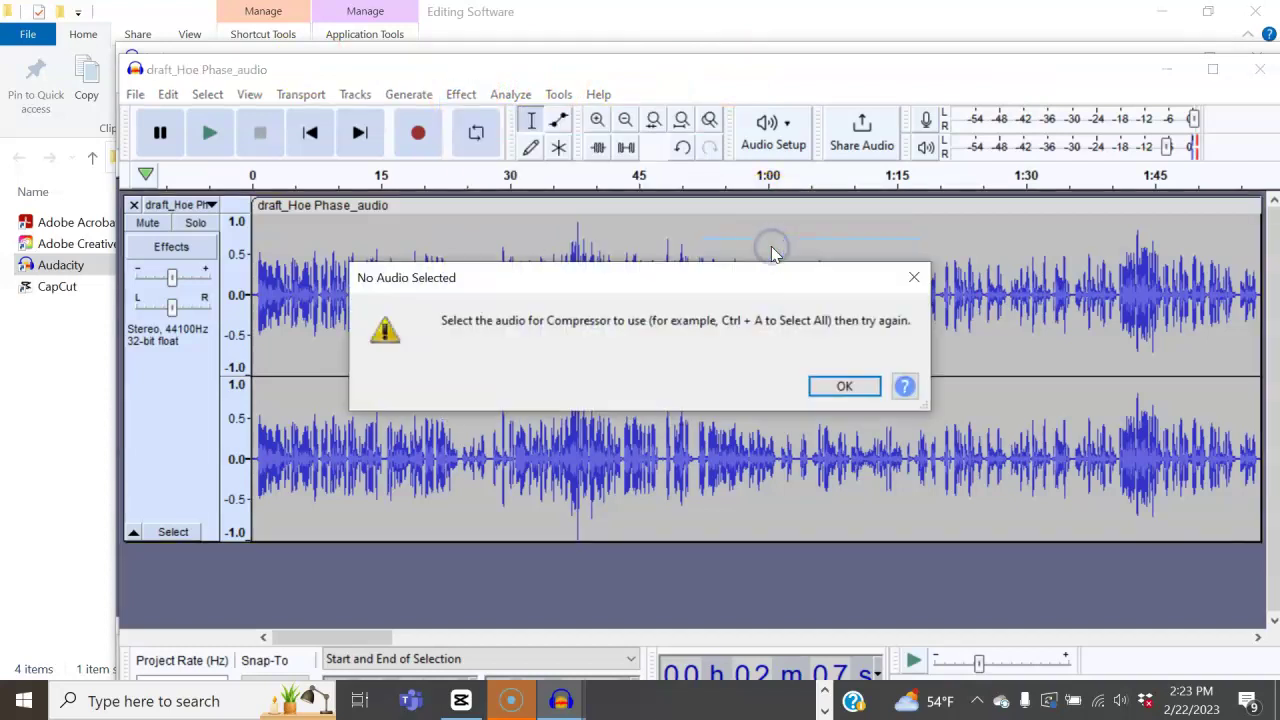
pyautogui.click(844, 388)
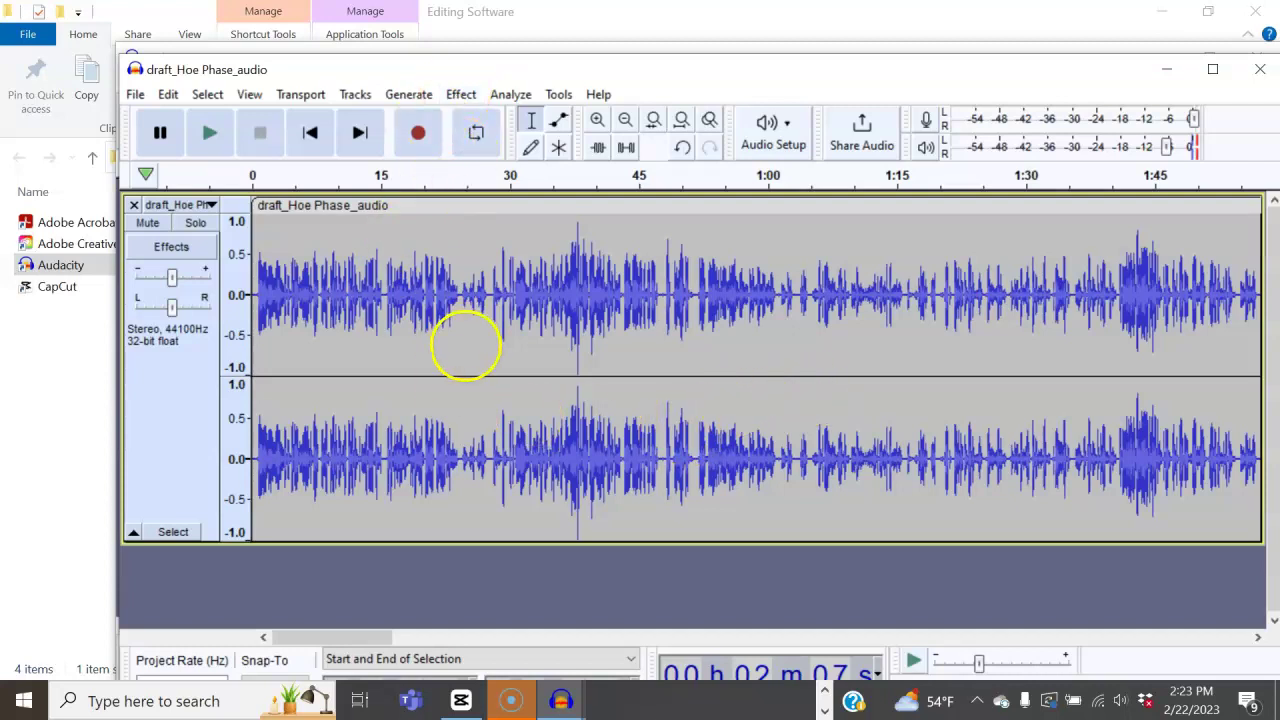
# Select the whole clip, preview, and apply a 2:1 Compressor at -12 dB threshold with make-up gain
pyautogui.doubleClick(465, 345)
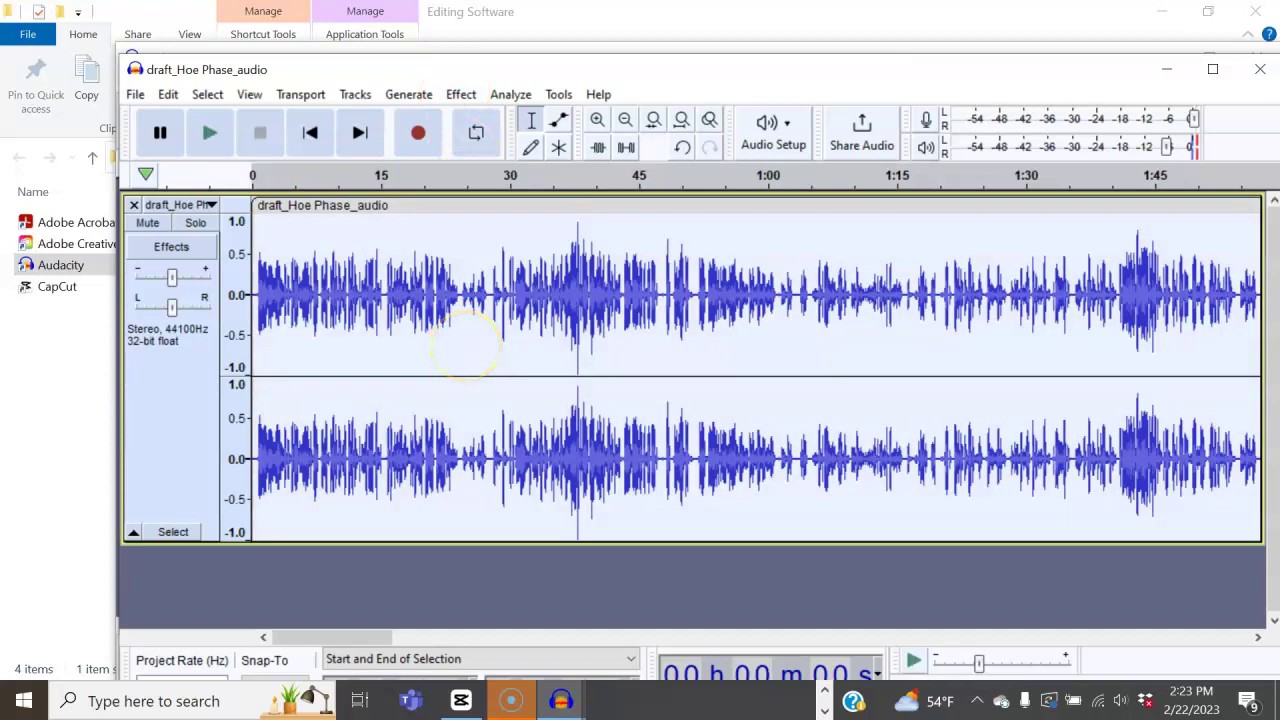
pyautogui.click(462, 97)
pyautogui.moveTo(488, 204)
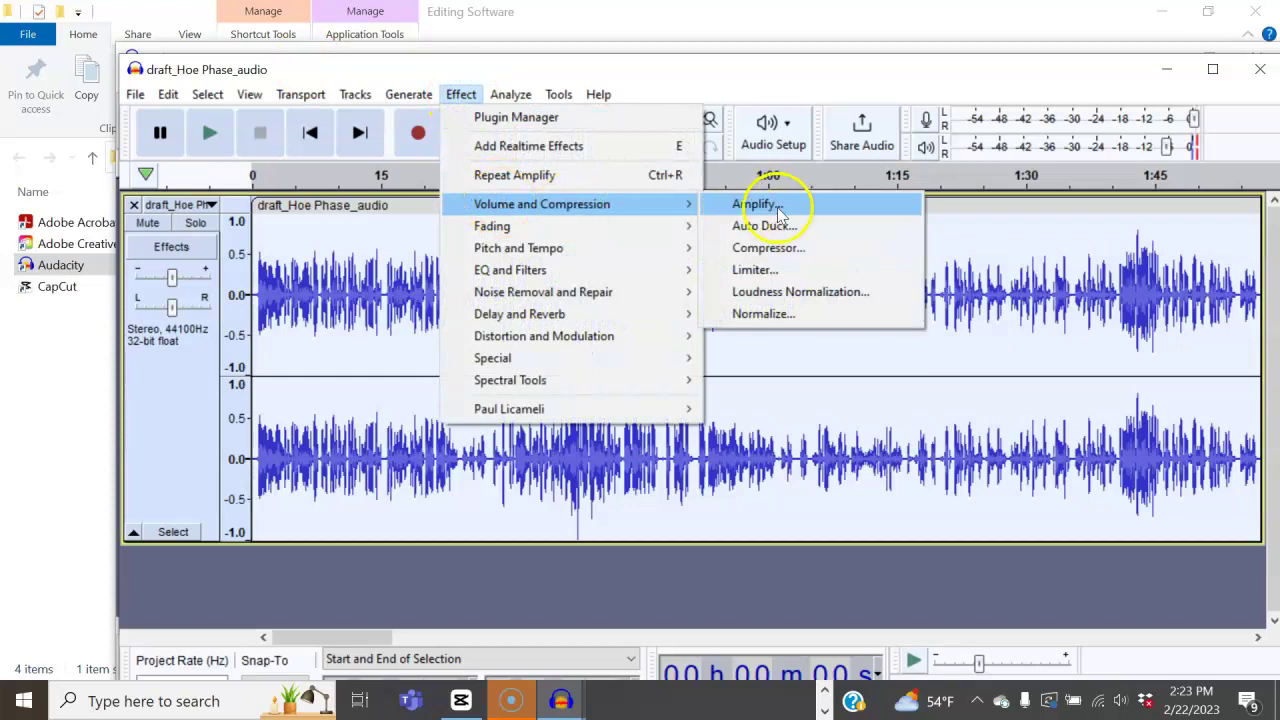
pyautogui.click(801, 257)
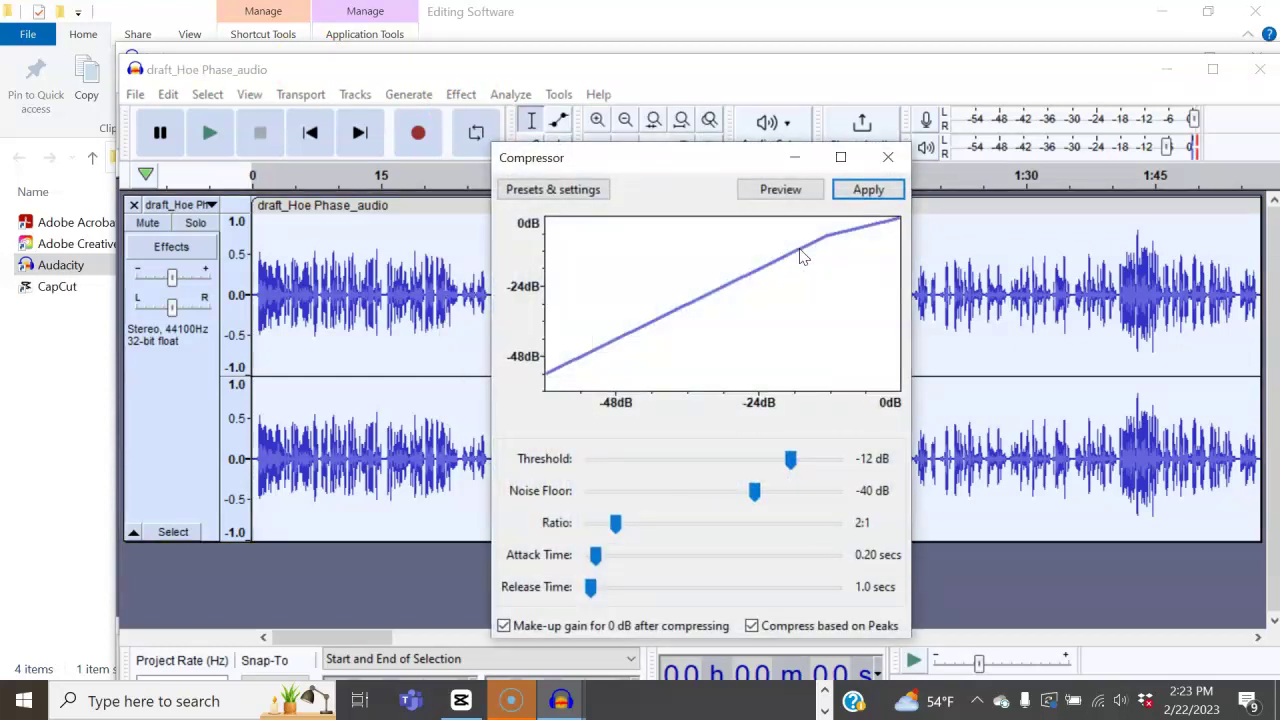
pyautogui.click(780, 190)
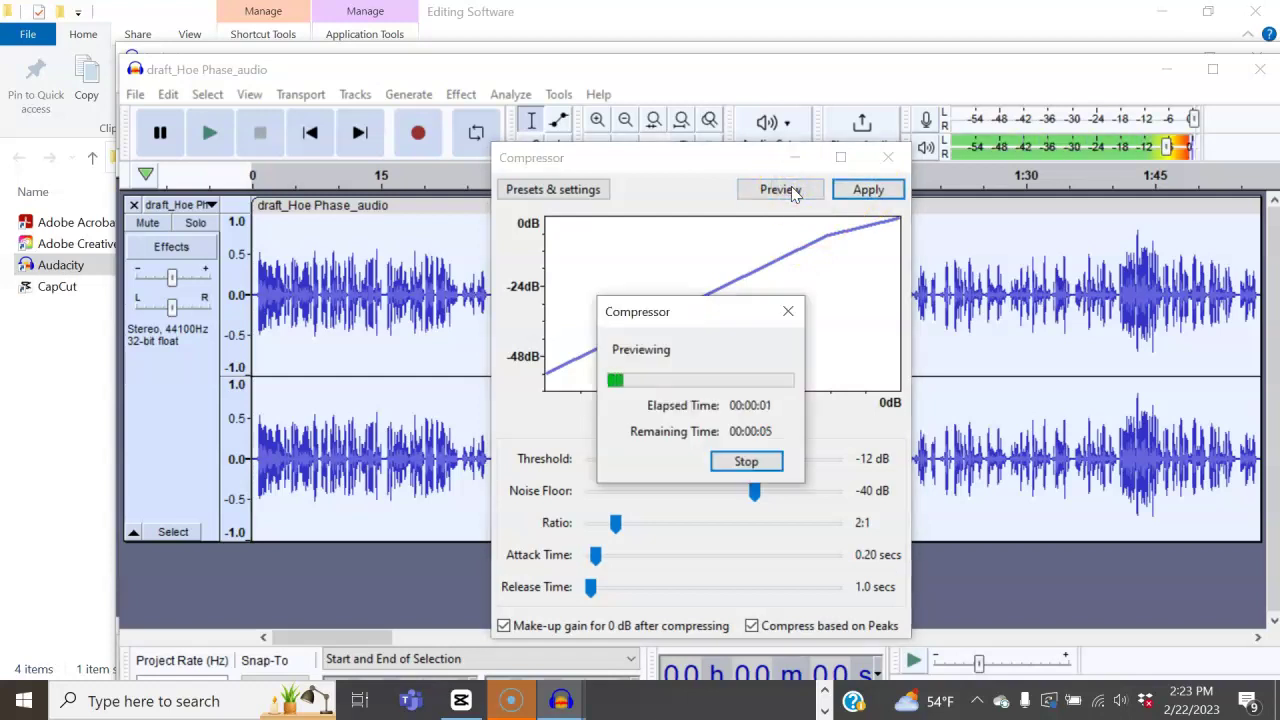
pyautogui.click(746, 461)
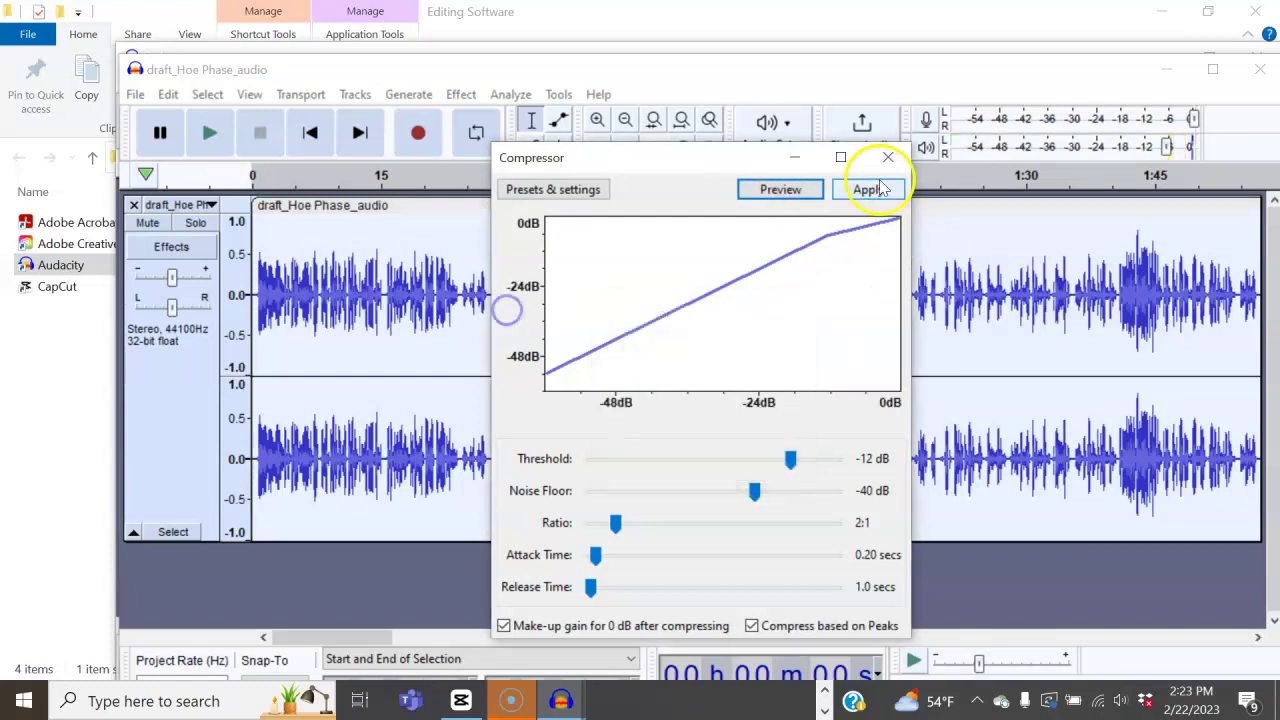
pyautogui.press('Return')
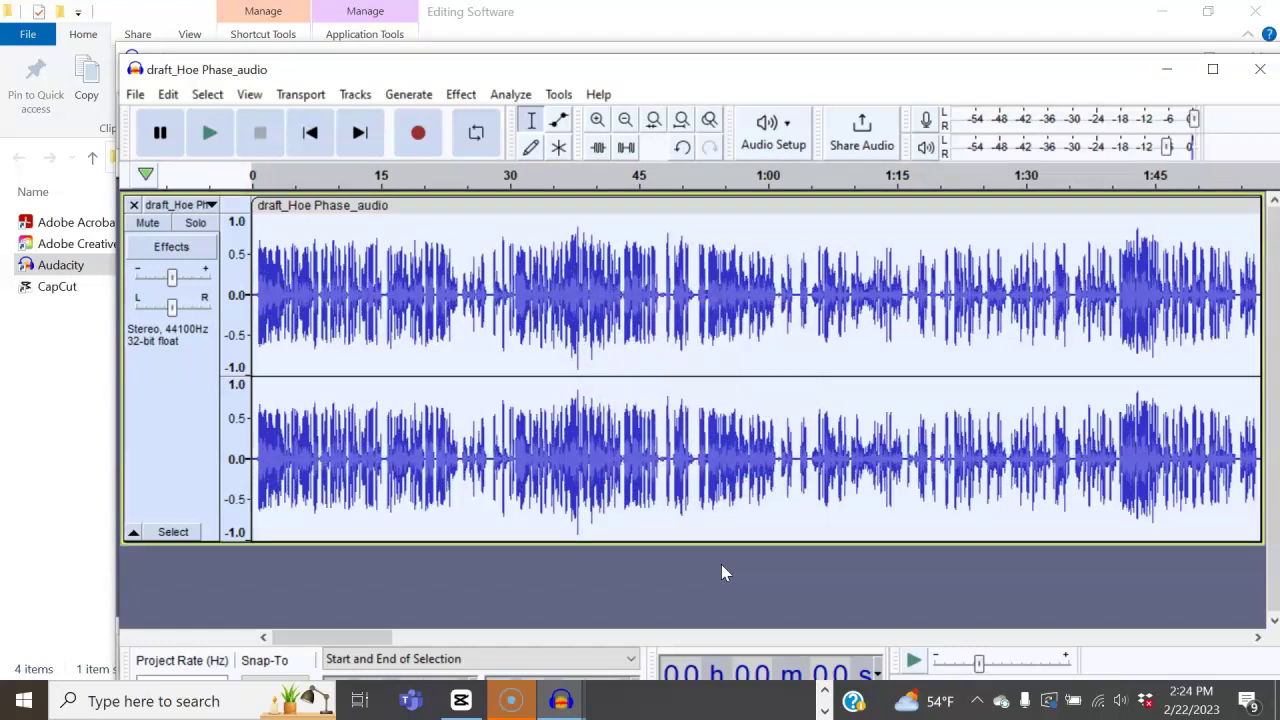
pyautogui.click(281, 290)
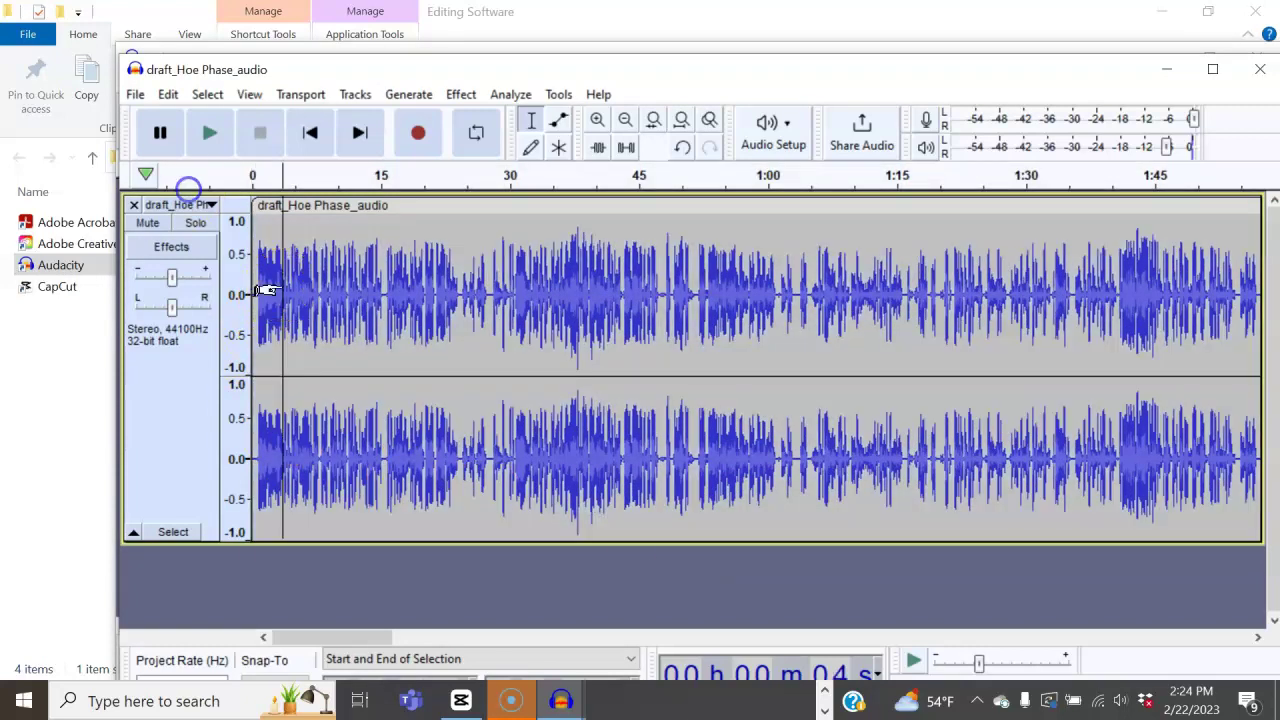
pyautogui.press('space')
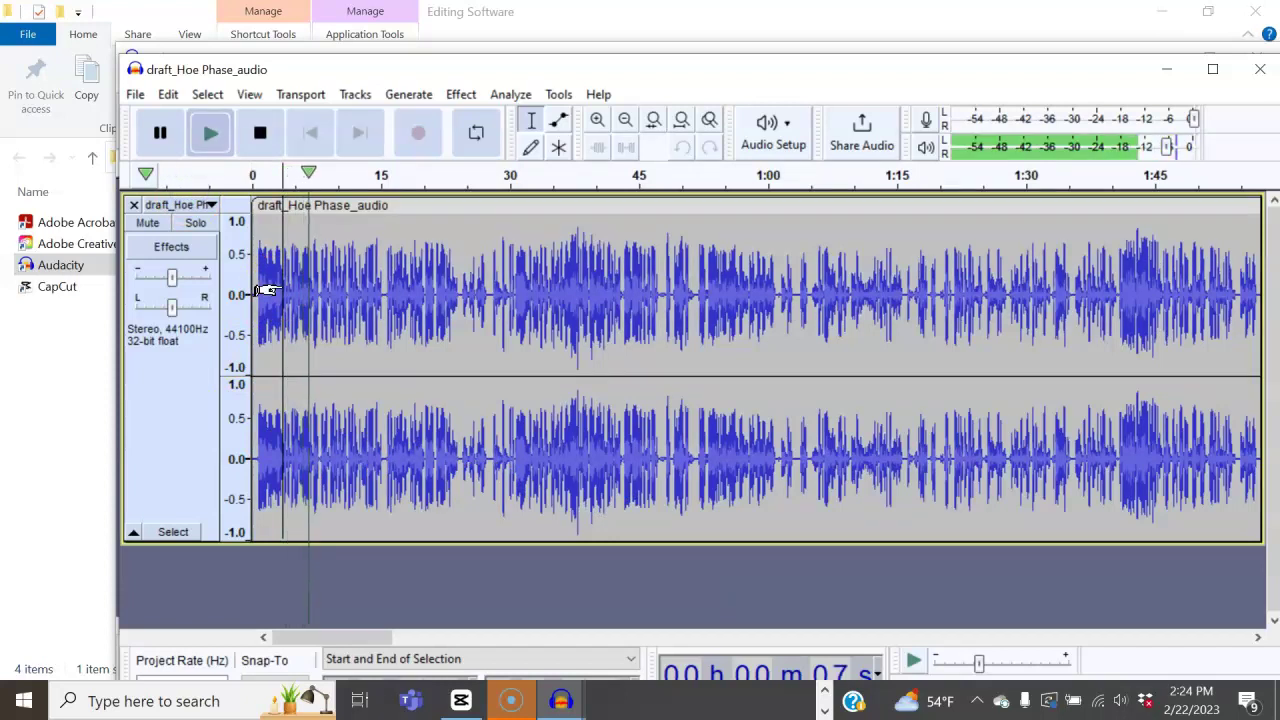
pyautogui.press('space')
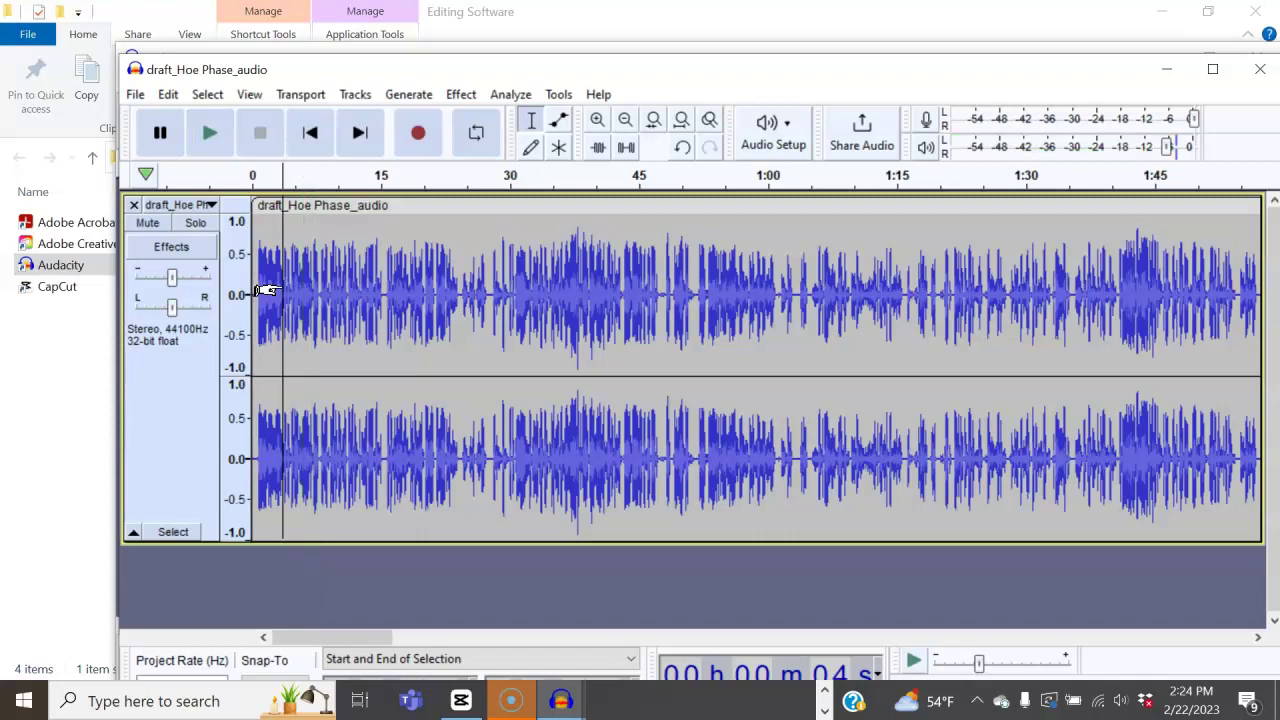